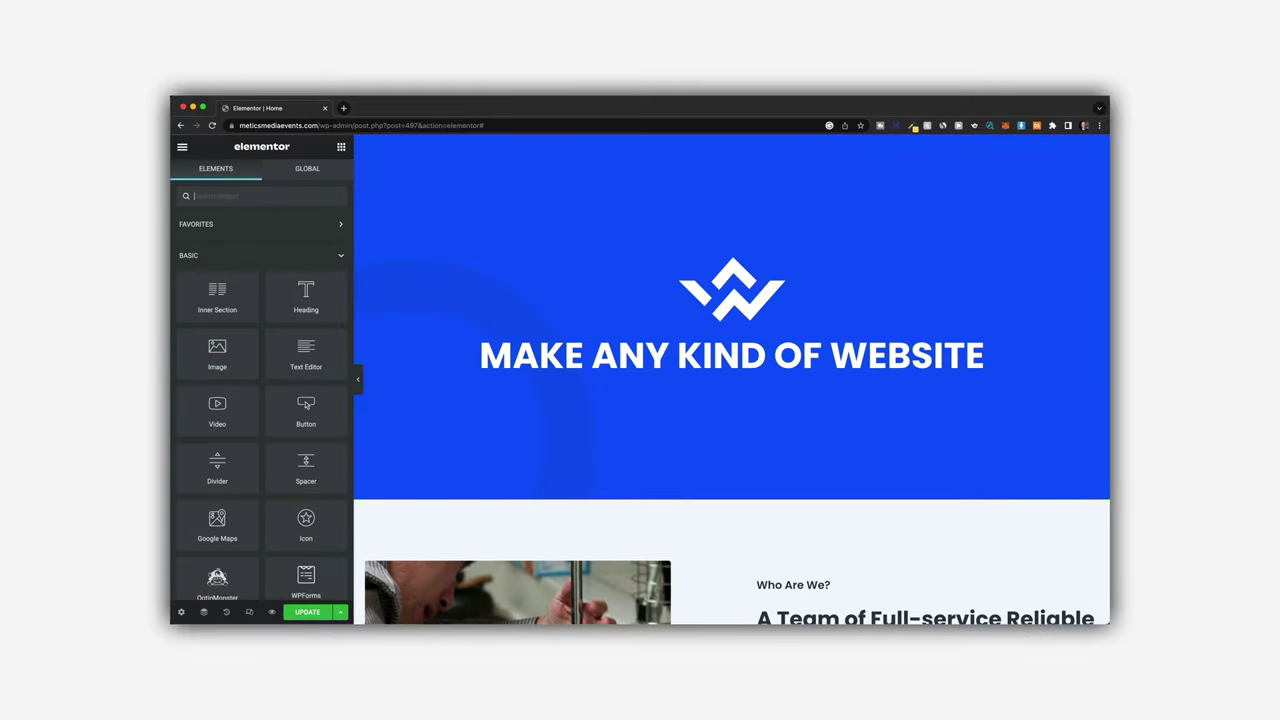
- Drag a Text Editor widget into the blue hero section below the MAKE ANY KIND OF WEBSITE heading
drag(333, 368, 726, 378)
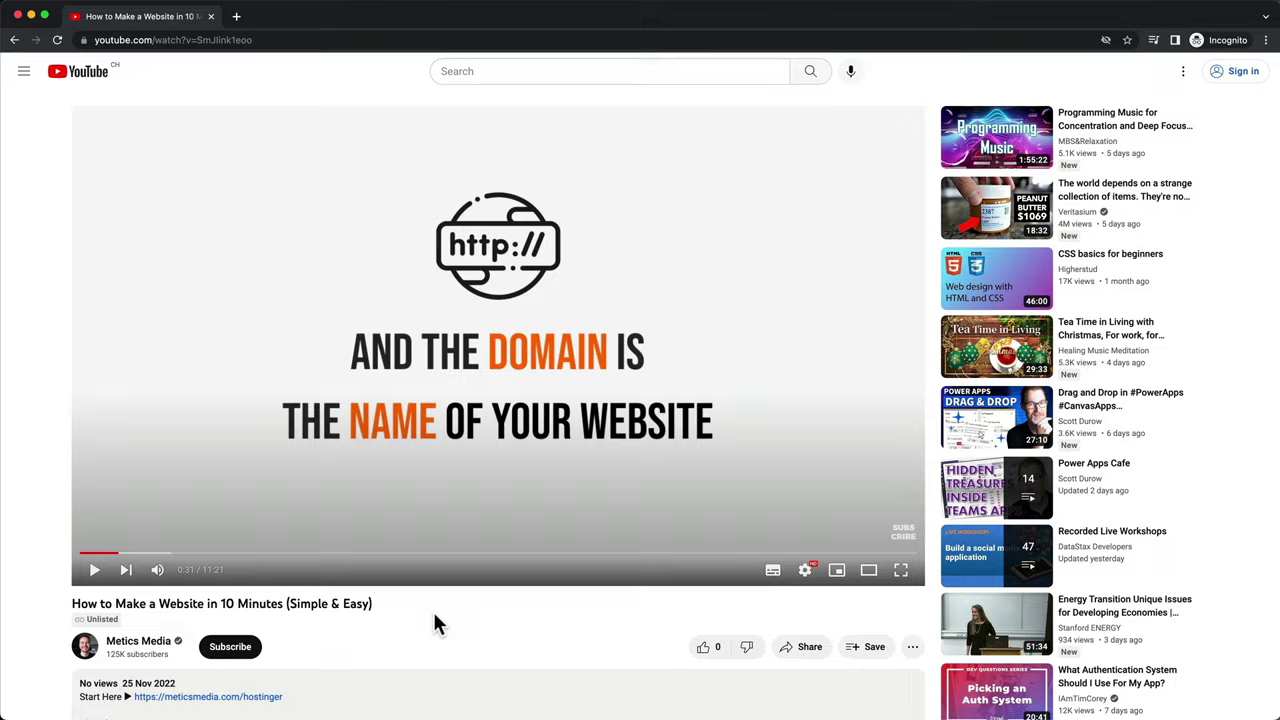
- Follow the meticsmedia.com/hostinger link in the video description to Hostinger's homepage
scroll(433, 612, down, 4)
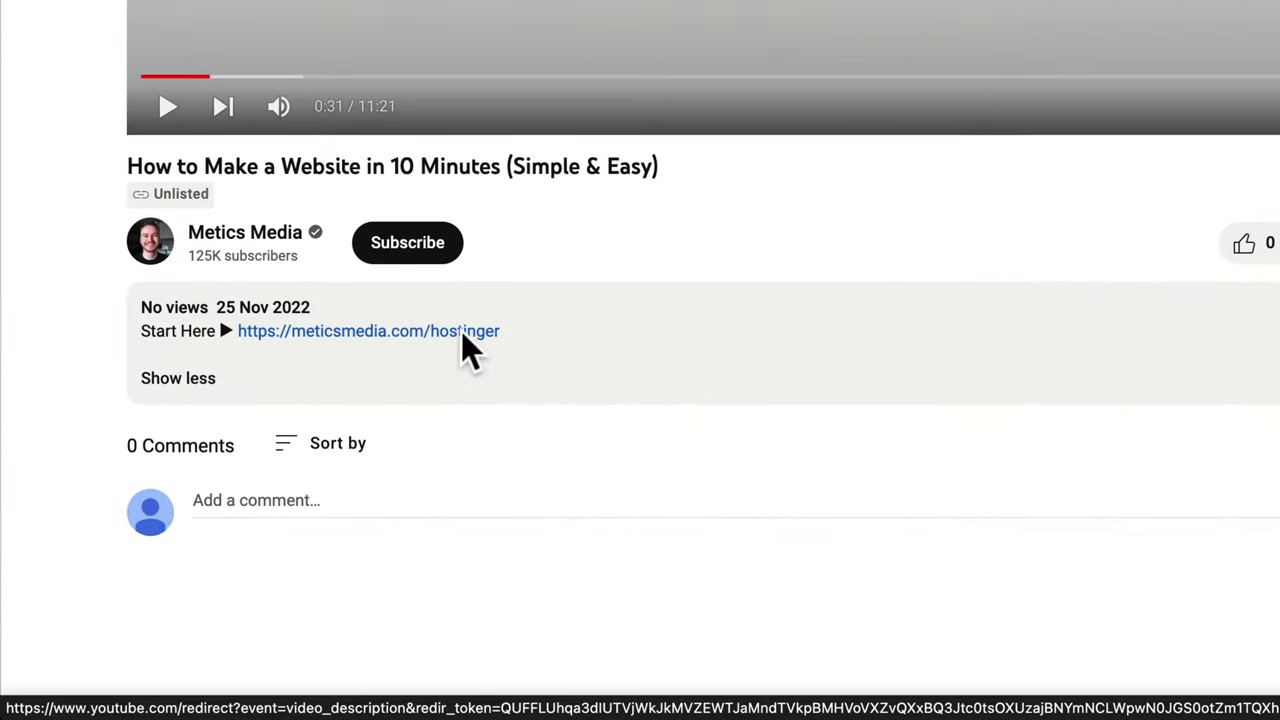
click(461, 333)
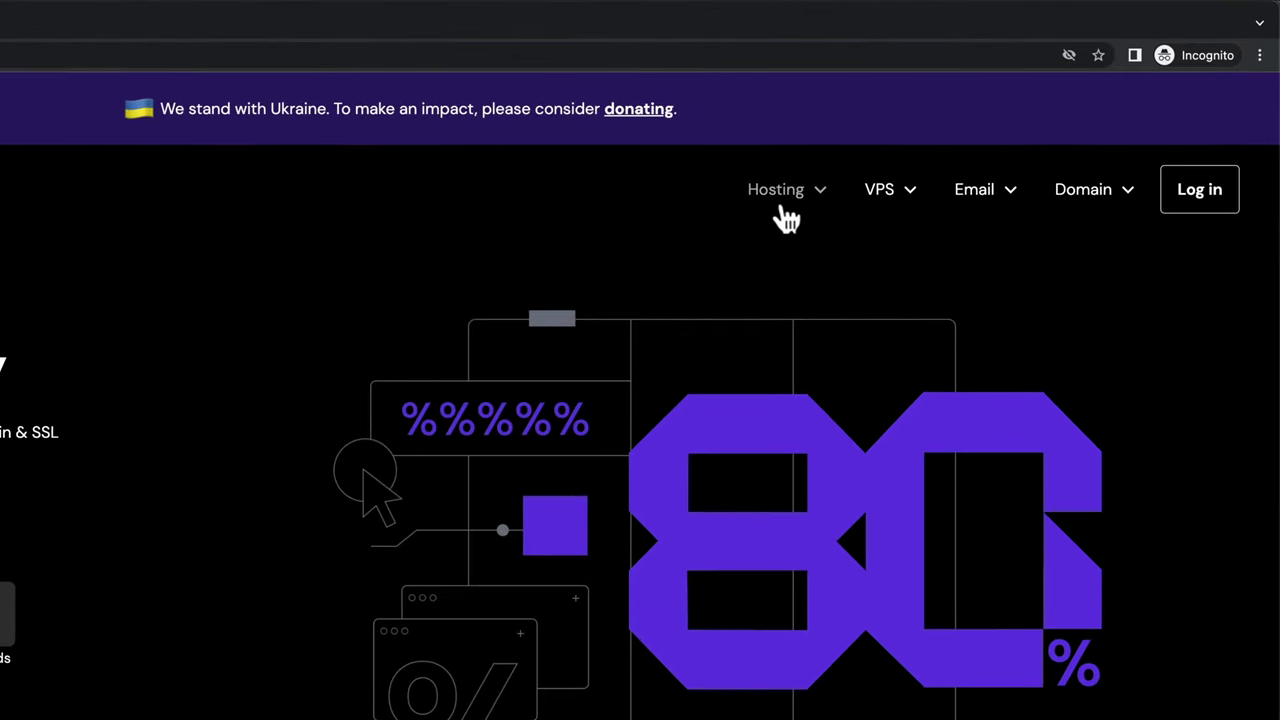
- Add the $2.49/mo Web Hosting plan to the cart from the Web Hosting plans page
click(787, 204)
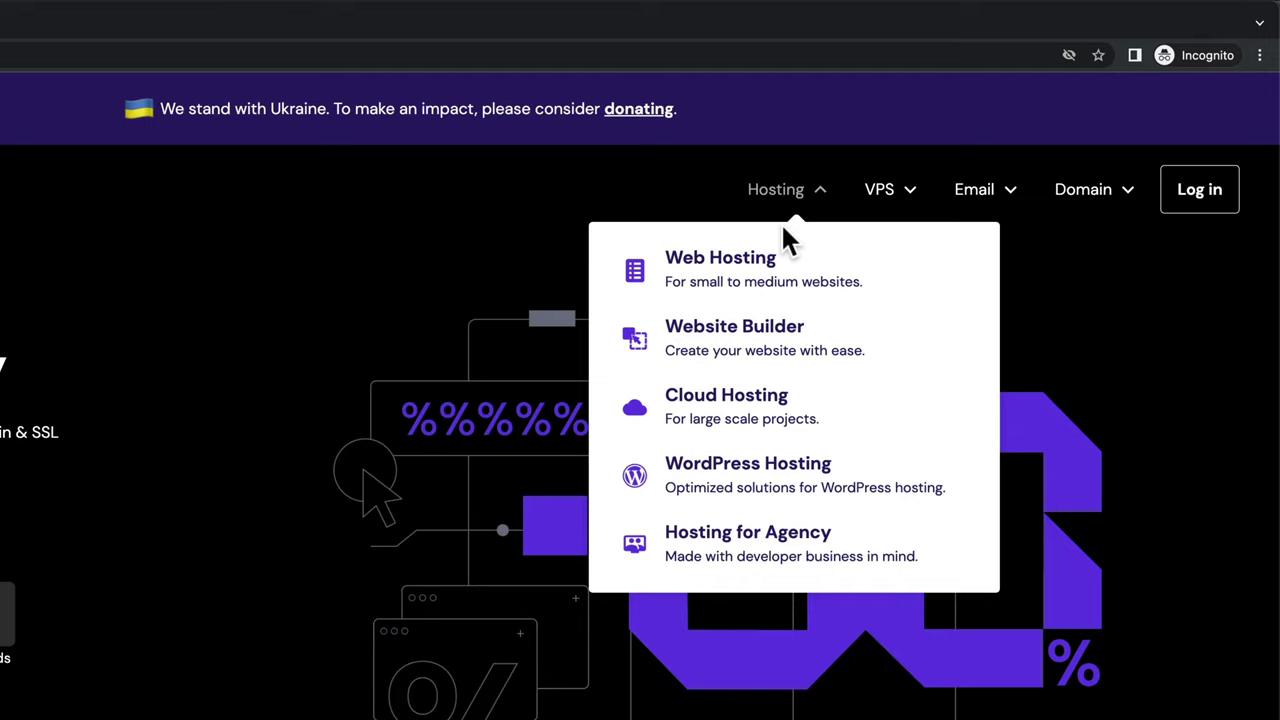
click(781, 285)
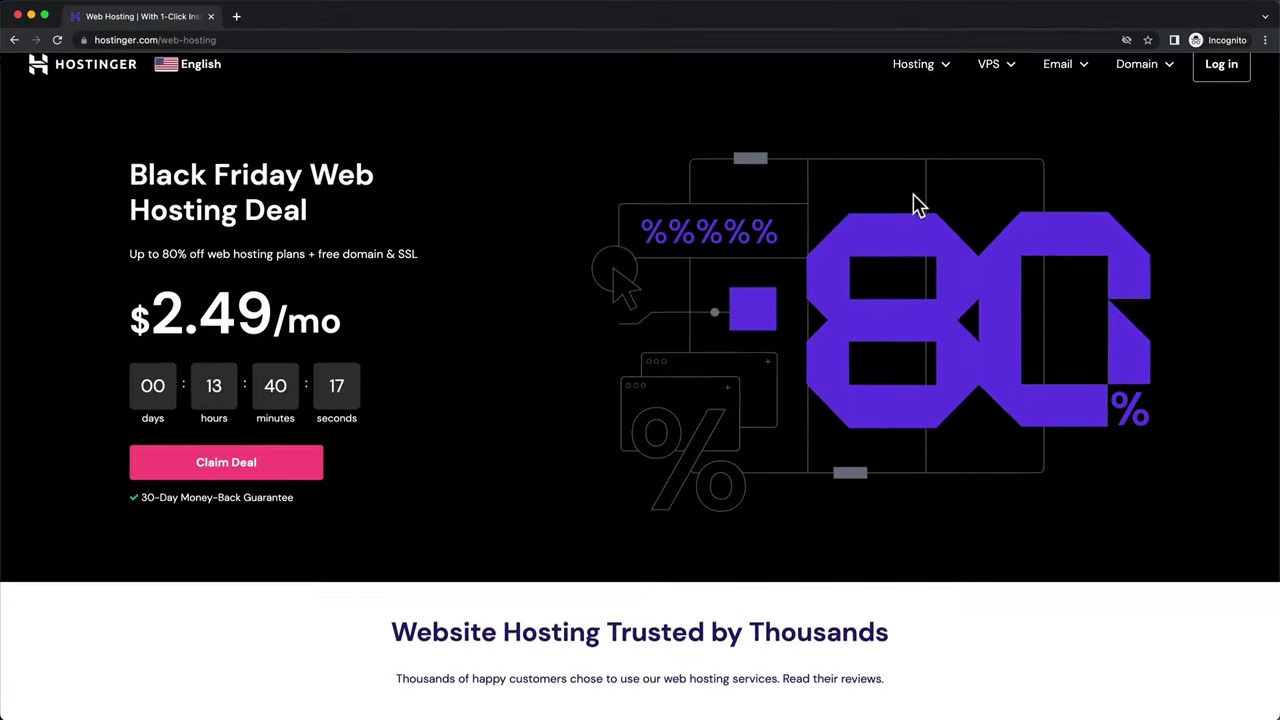
scroll(918, 205, down, 7)
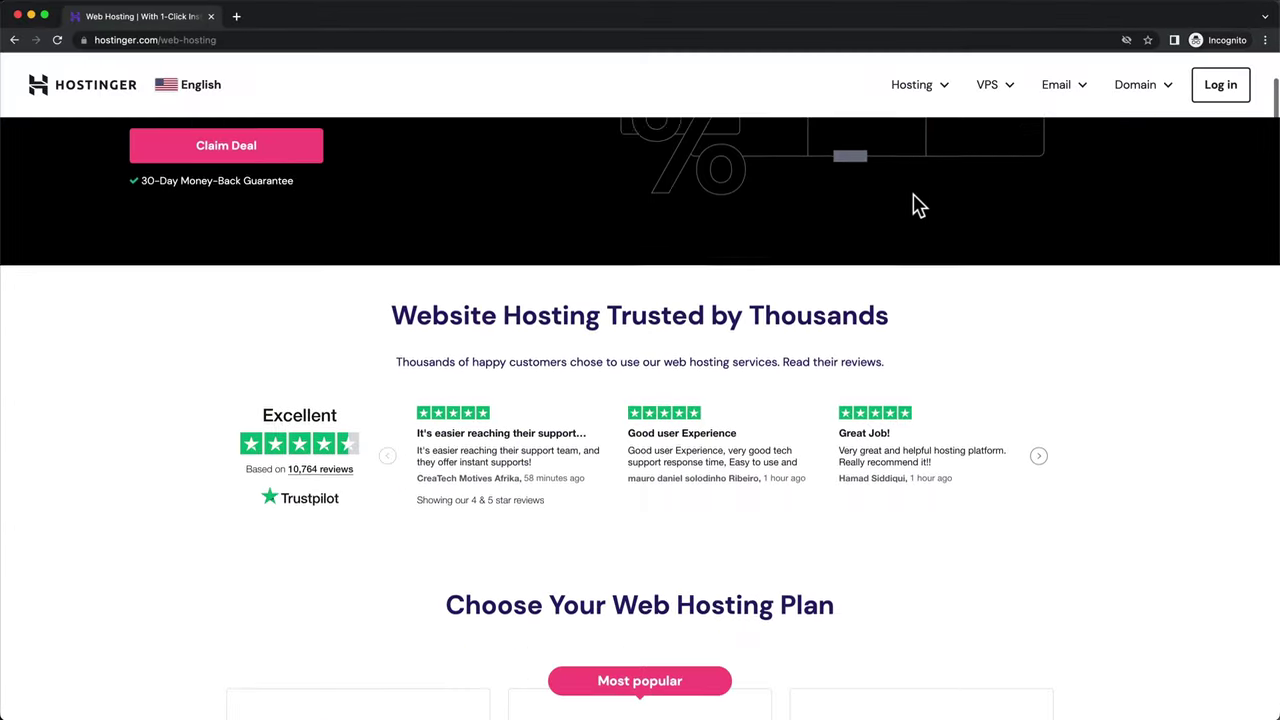
scroll(918, 205, down, 1)
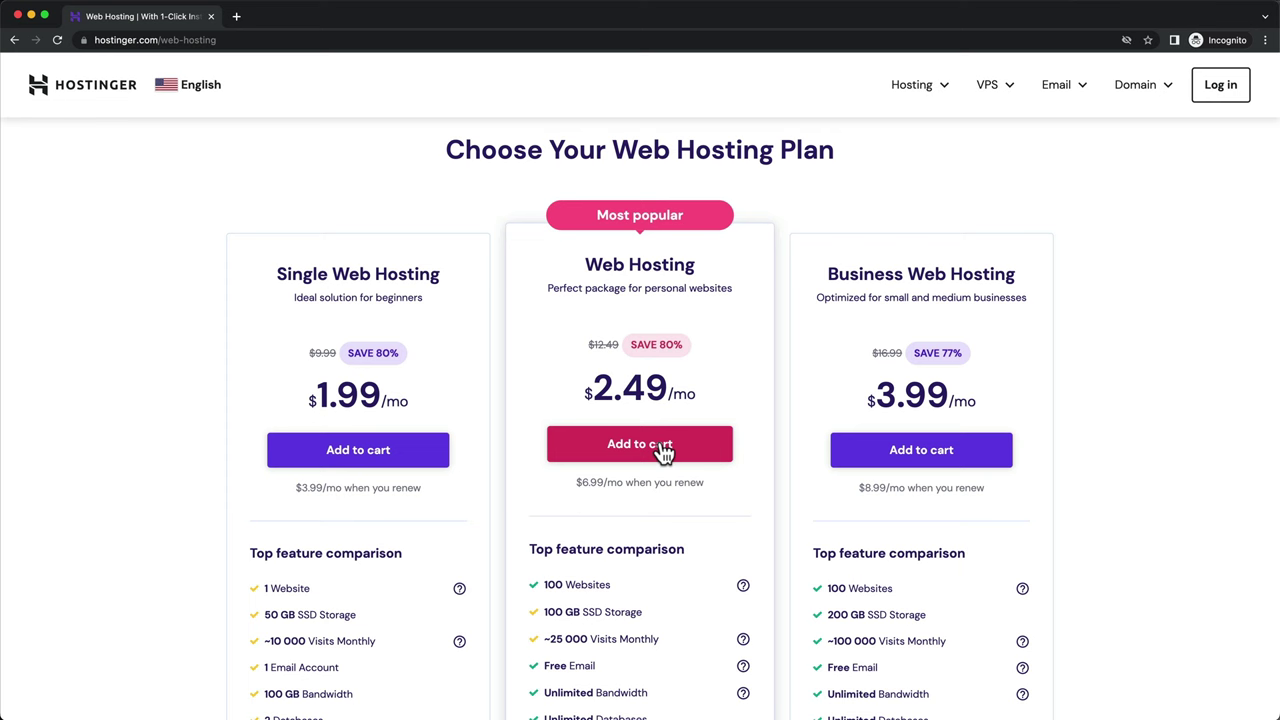
click(645, 457)
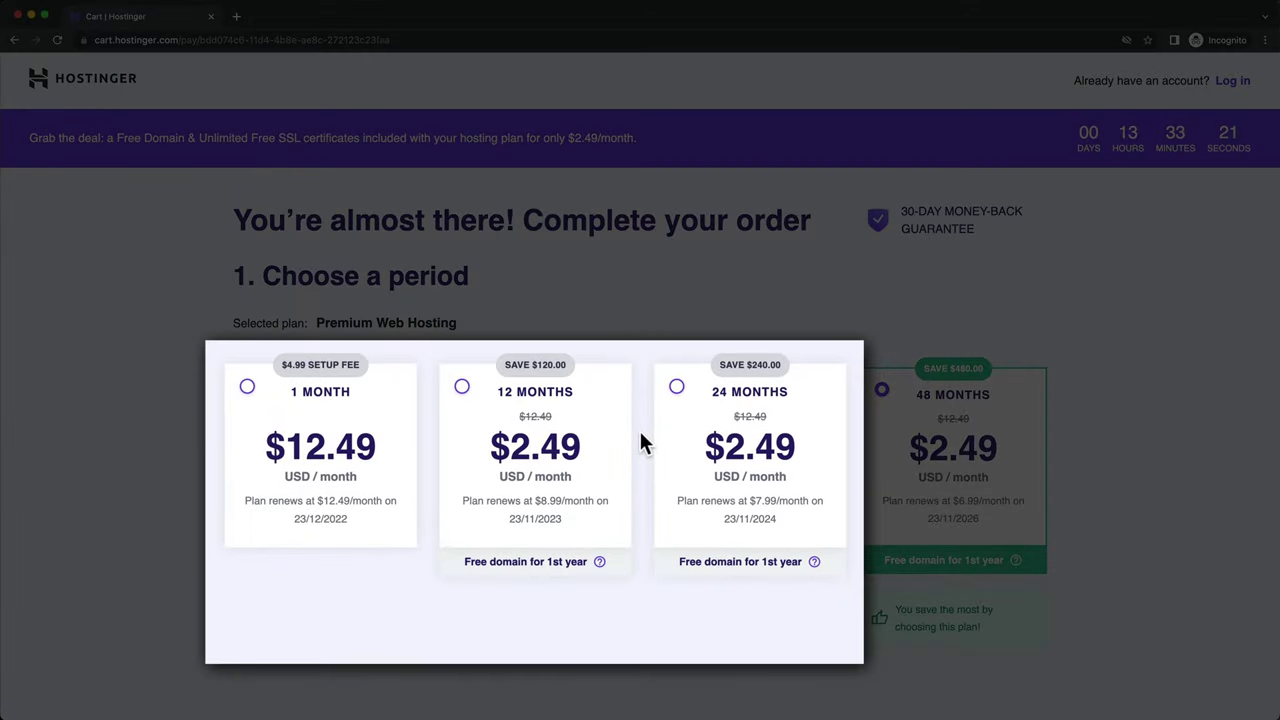
- Enter the account e-mail address on the checkout page
scroll(638, 440, down, 5)
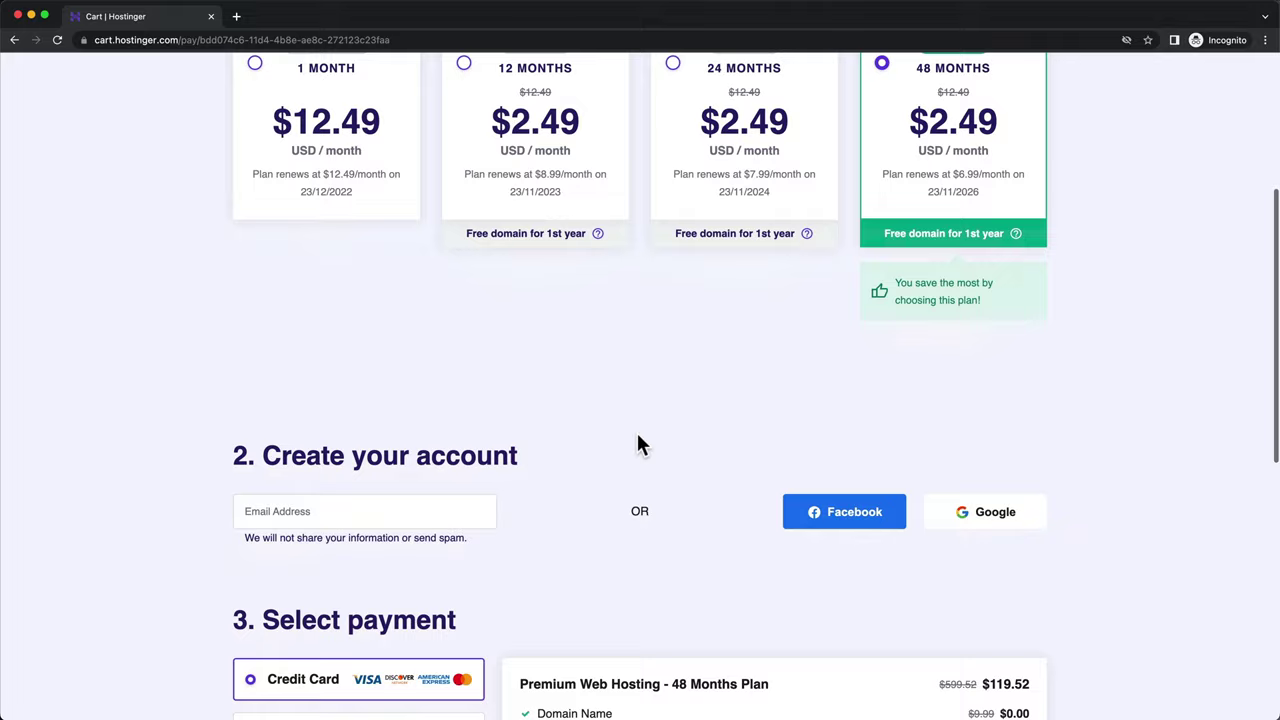
scroll(638, 440, down, 3)
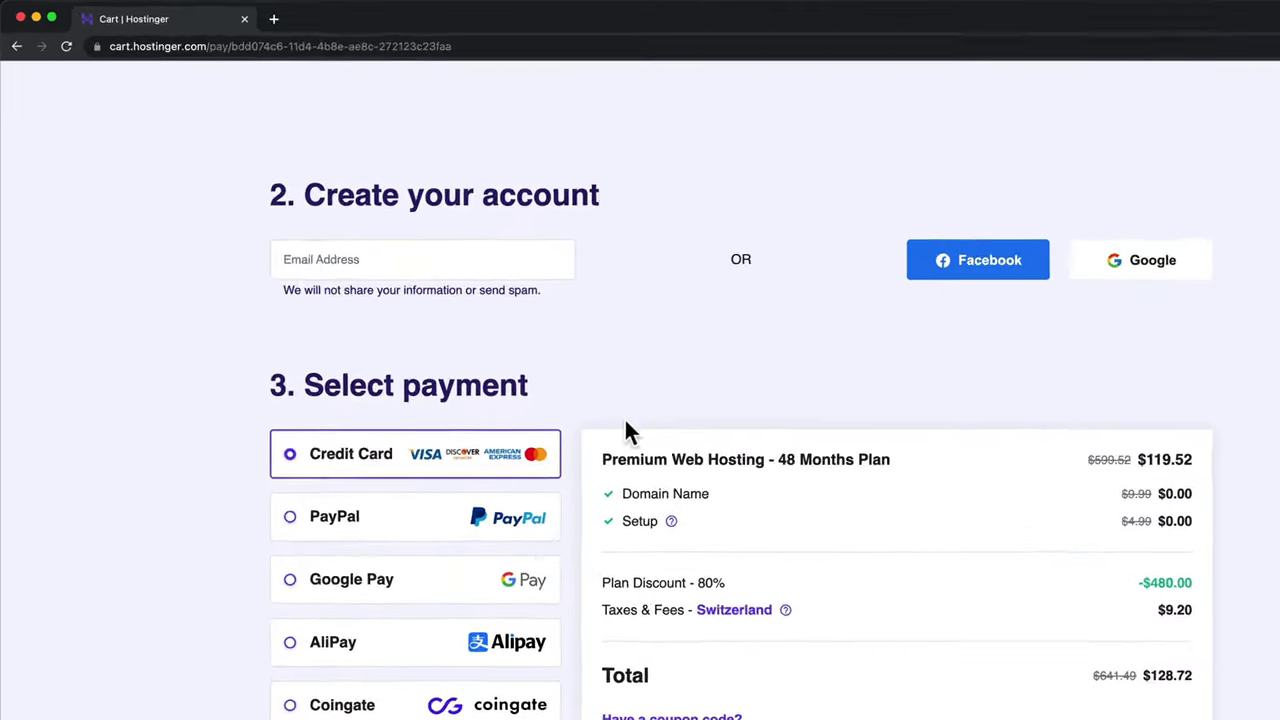
click(462, 269)
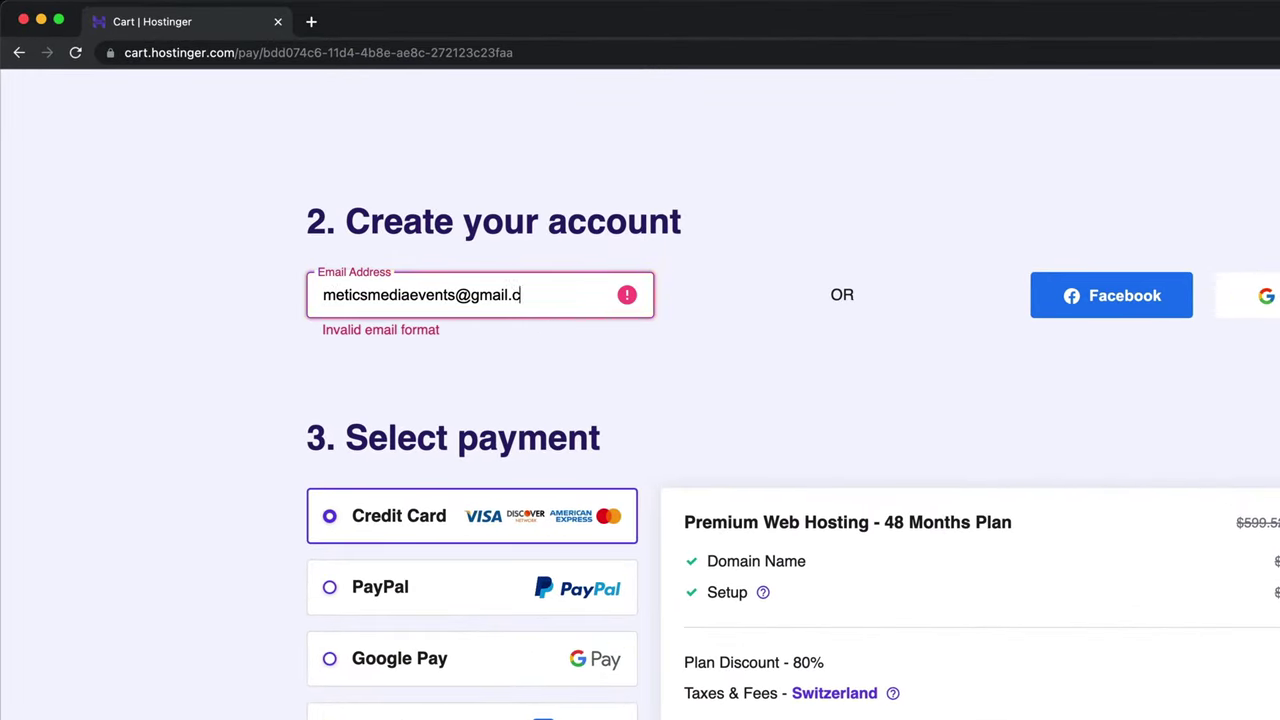
scroll(640, 400, down, 5)
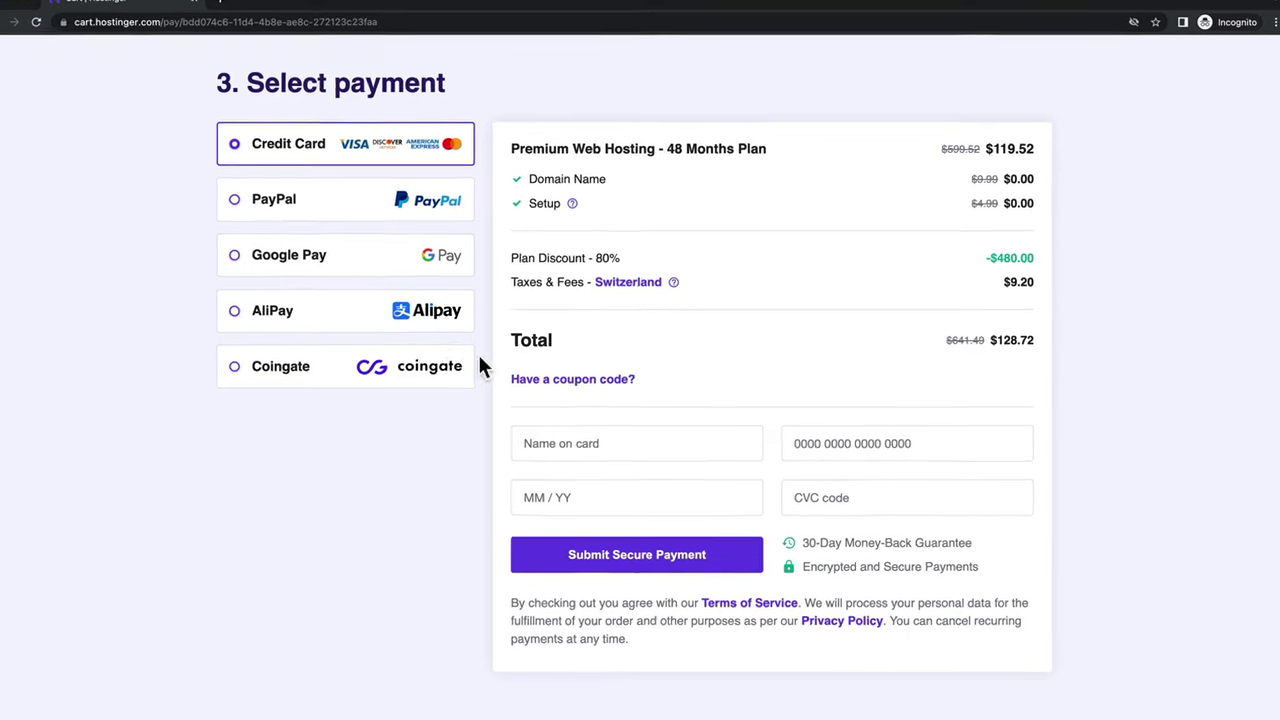
- Apply coupon METICSMEDIA to drop the total to $115.85, then enter the cardholder's name
click(578, 389)
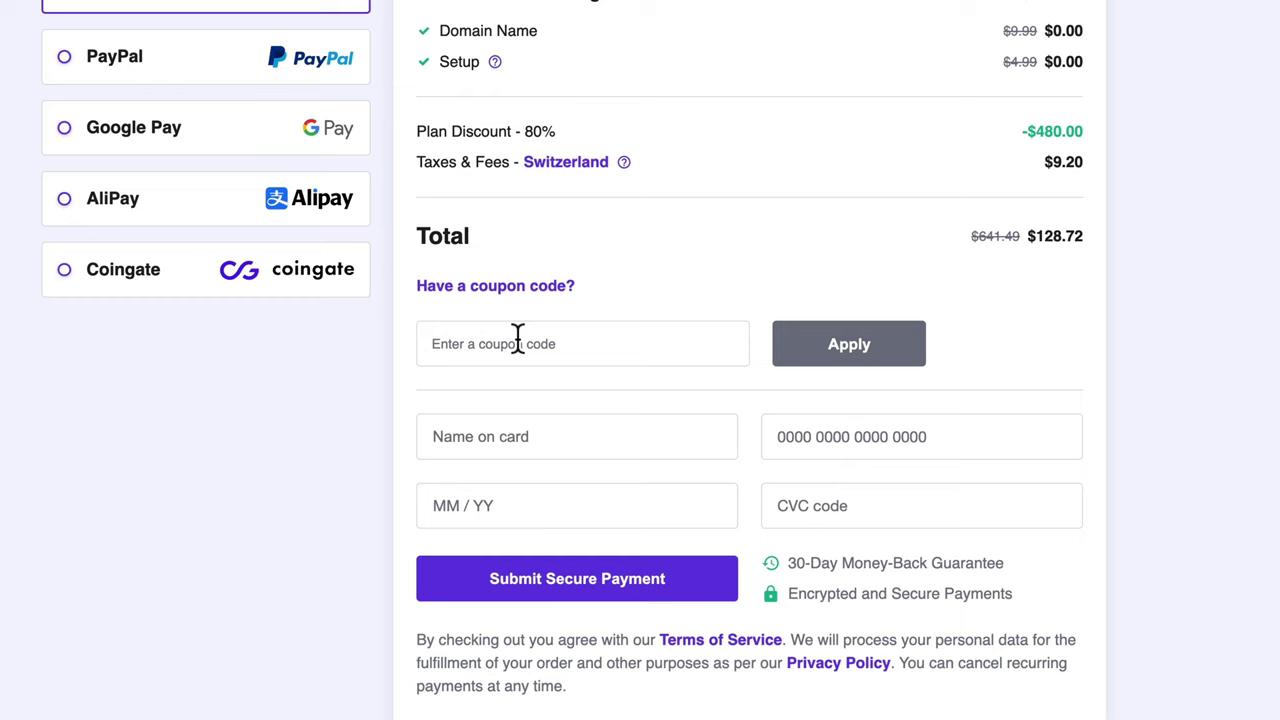
click(517, 341)
text(METICSMEDIA)
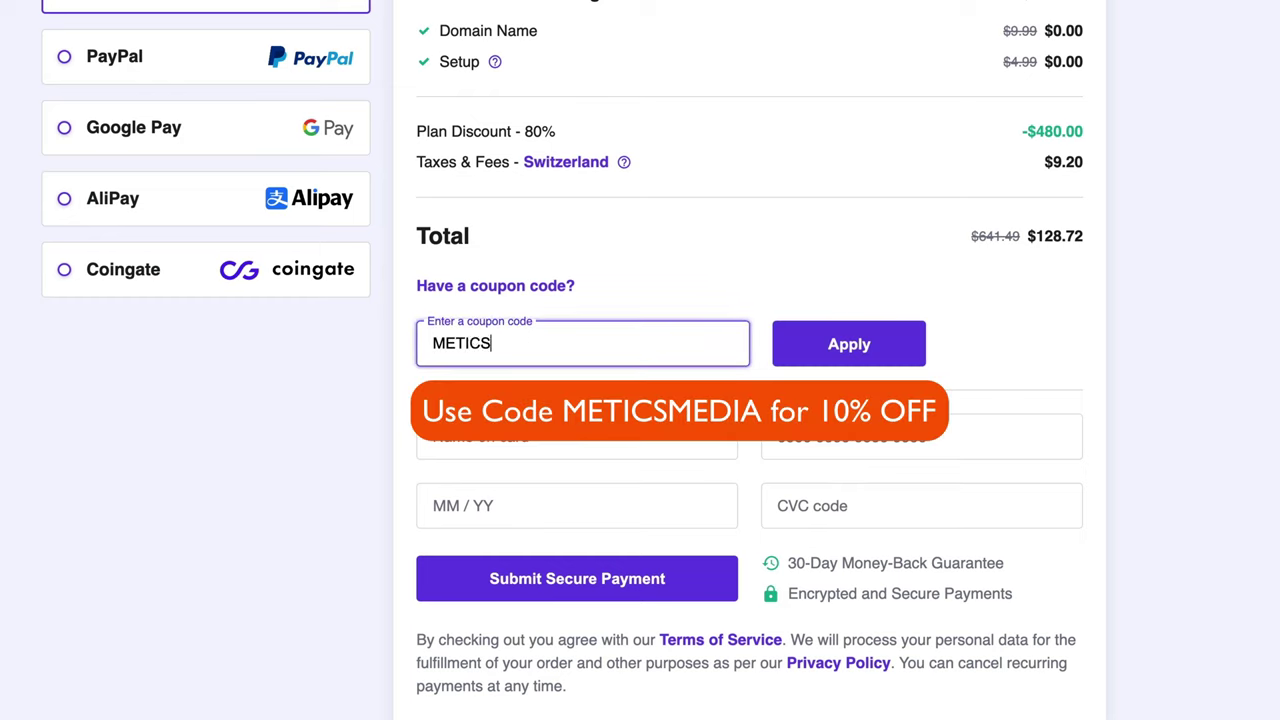
click(866, 350)
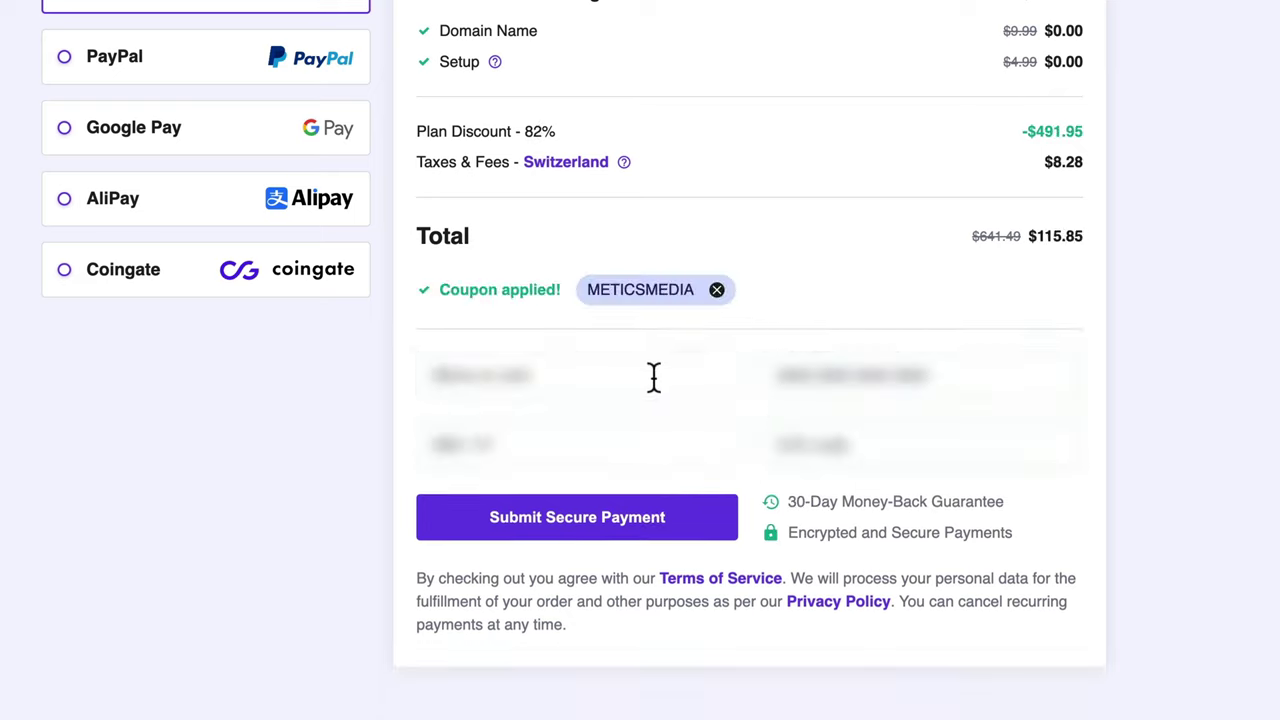
click(654, 374)
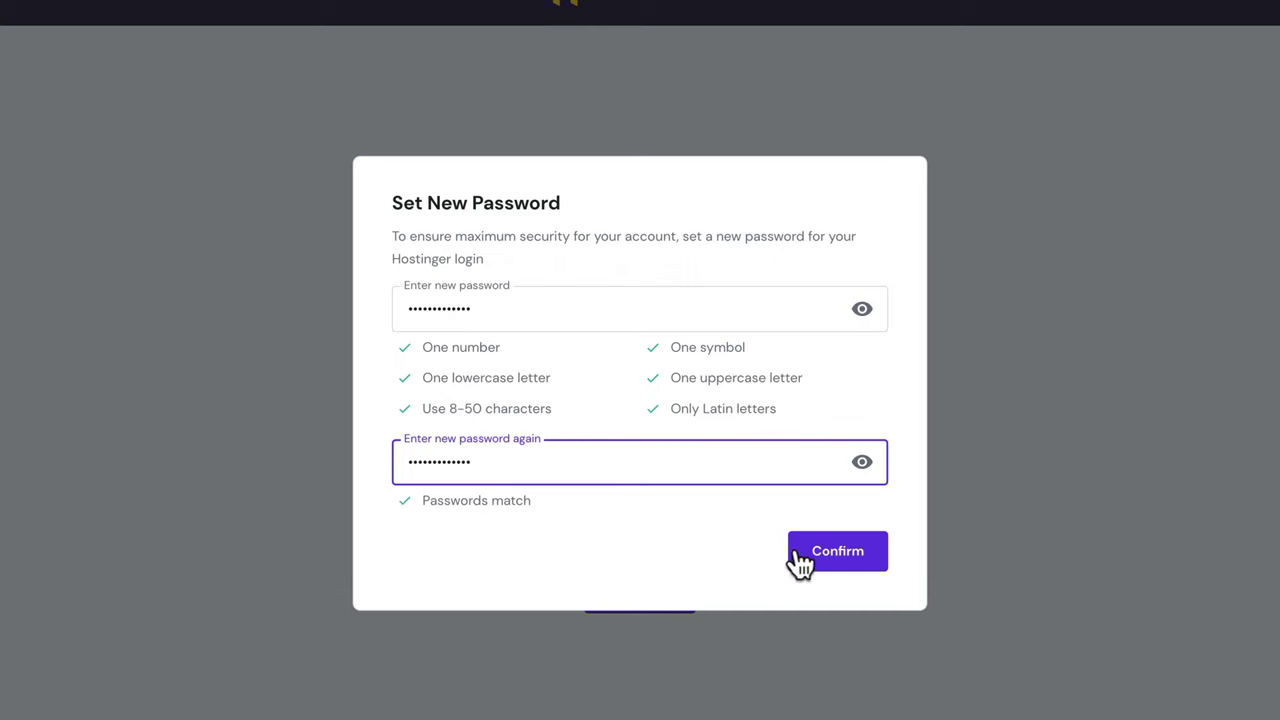
- Confirm the new account password and return to the hPanel home dashboard
click(868, 552)
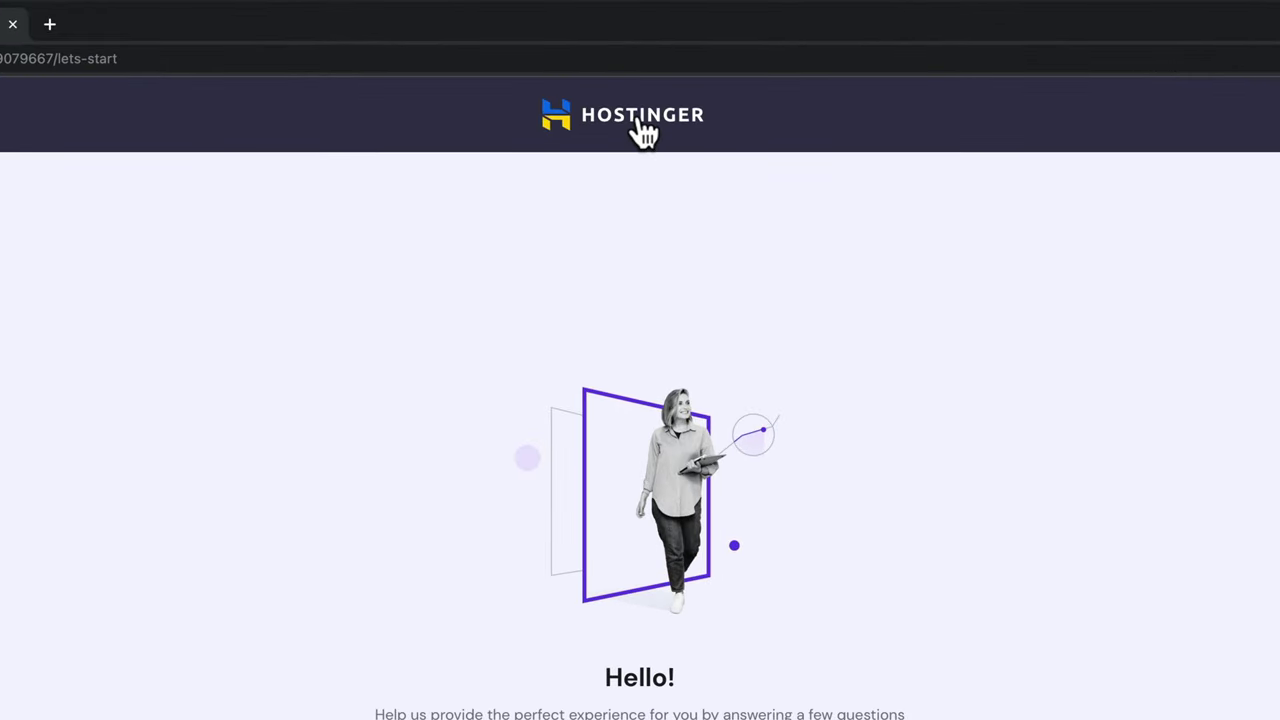
click(643, 133)
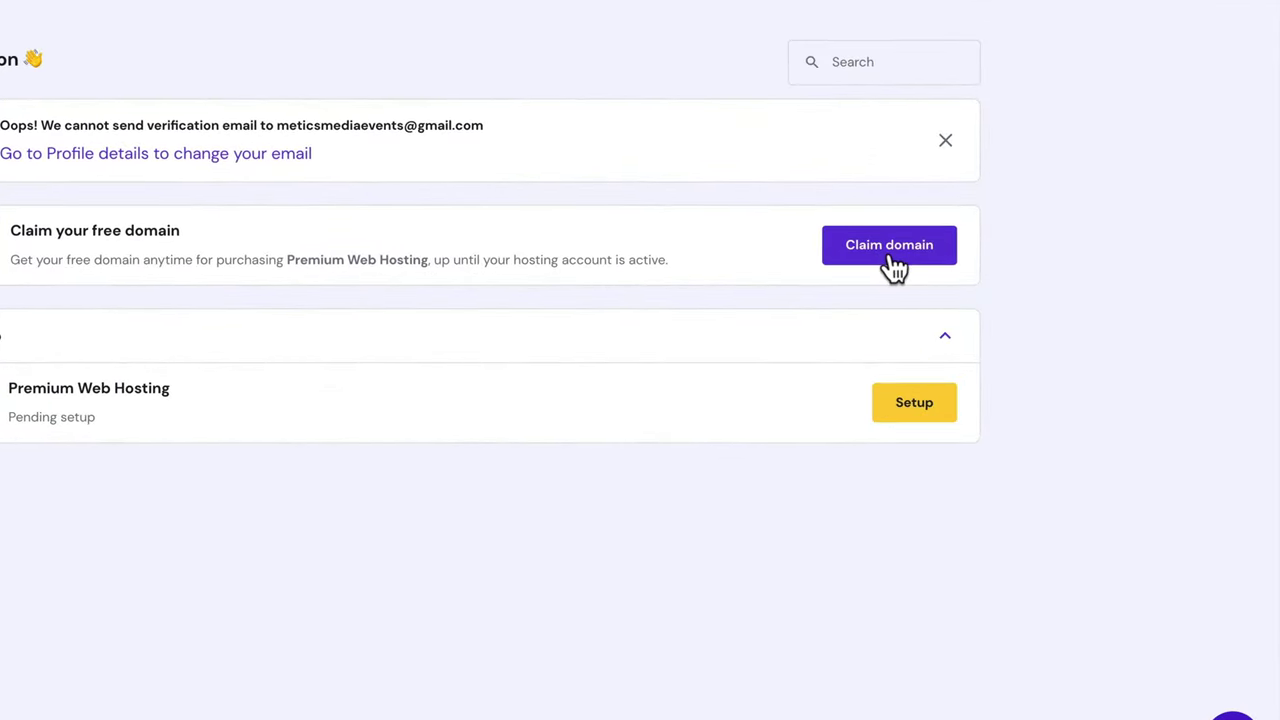
- Claim the free meticsmediaevents.com domain after checking its availability
click(891, 262)
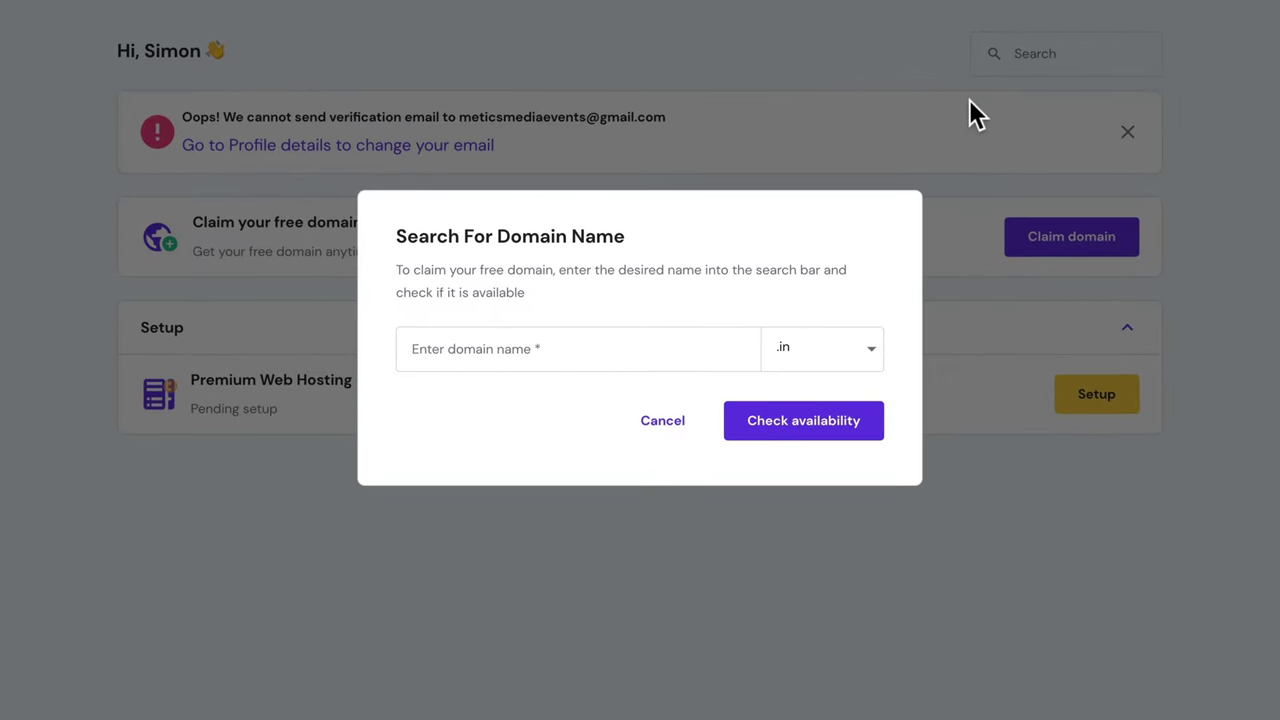
click(845, 358)
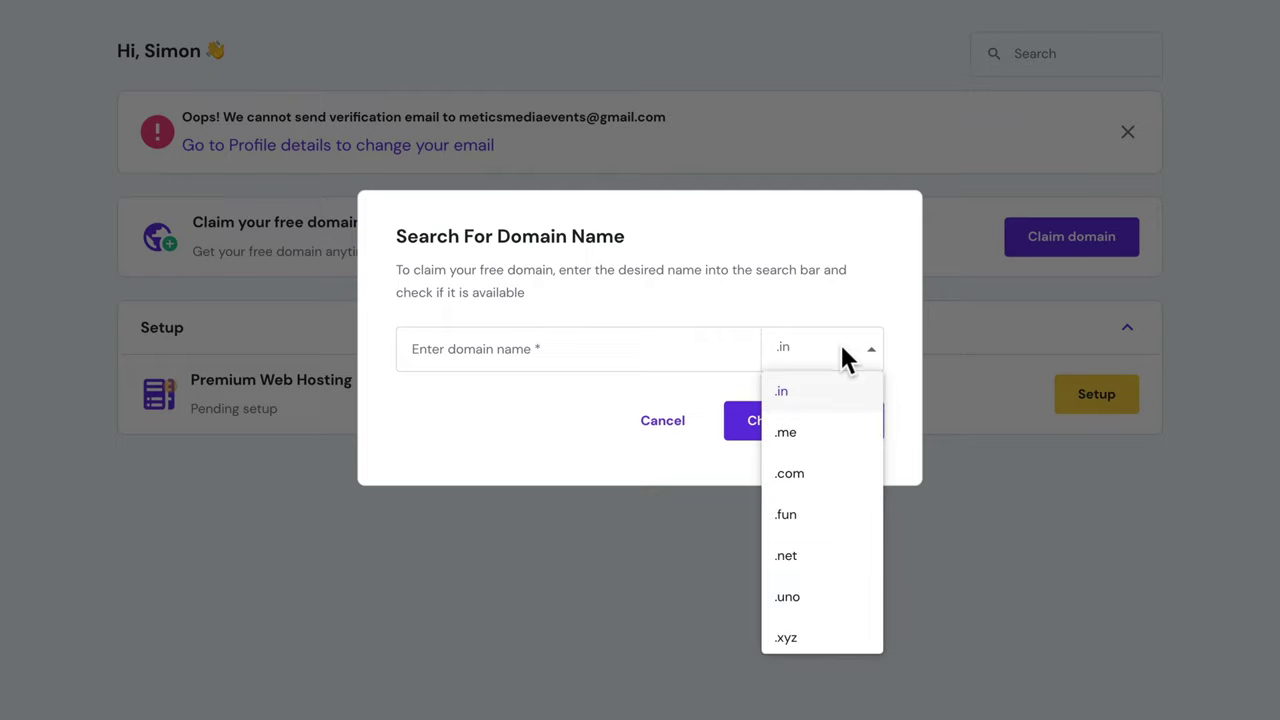
click(845, 476)
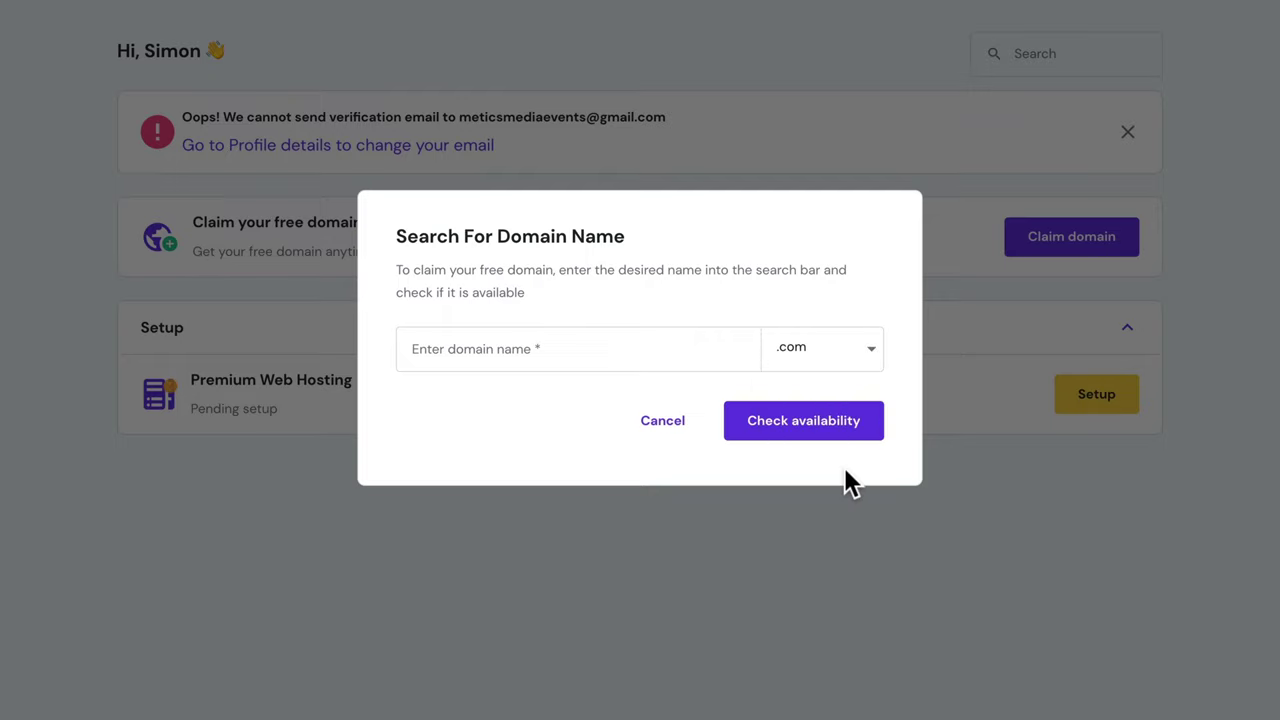
click(598, 350)
text(meticsmediaevents)
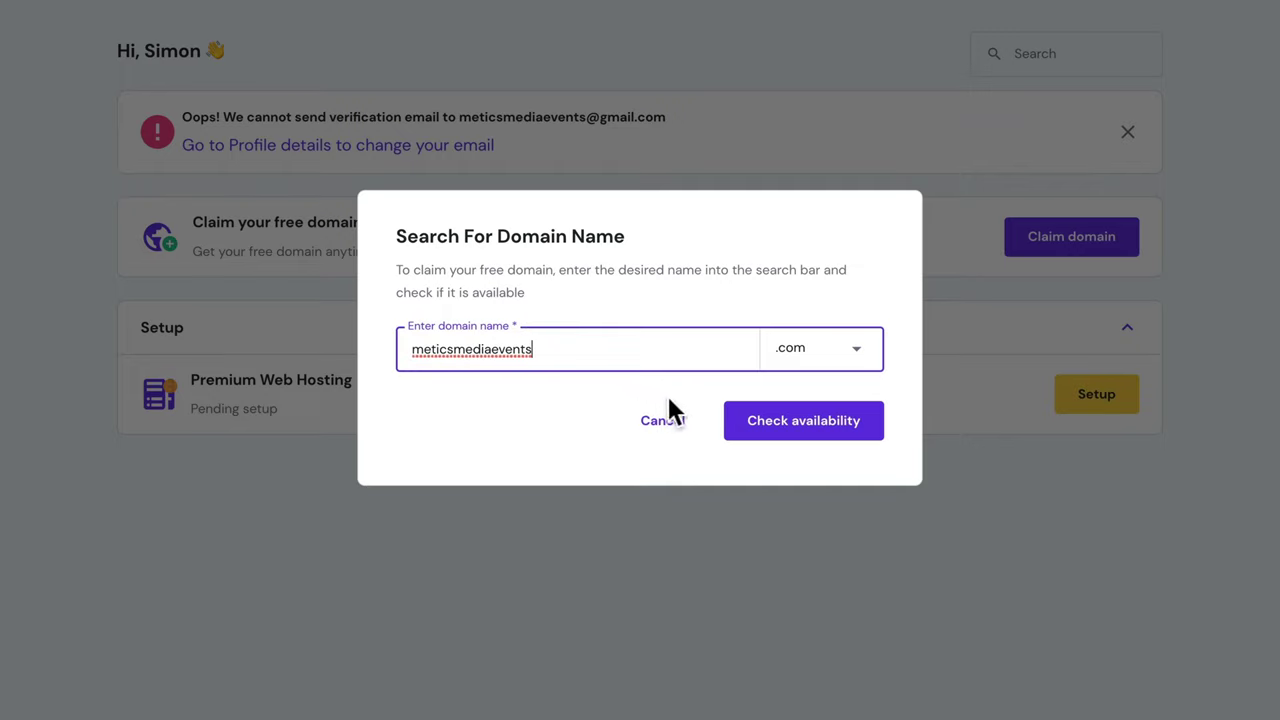
click(797, 424)
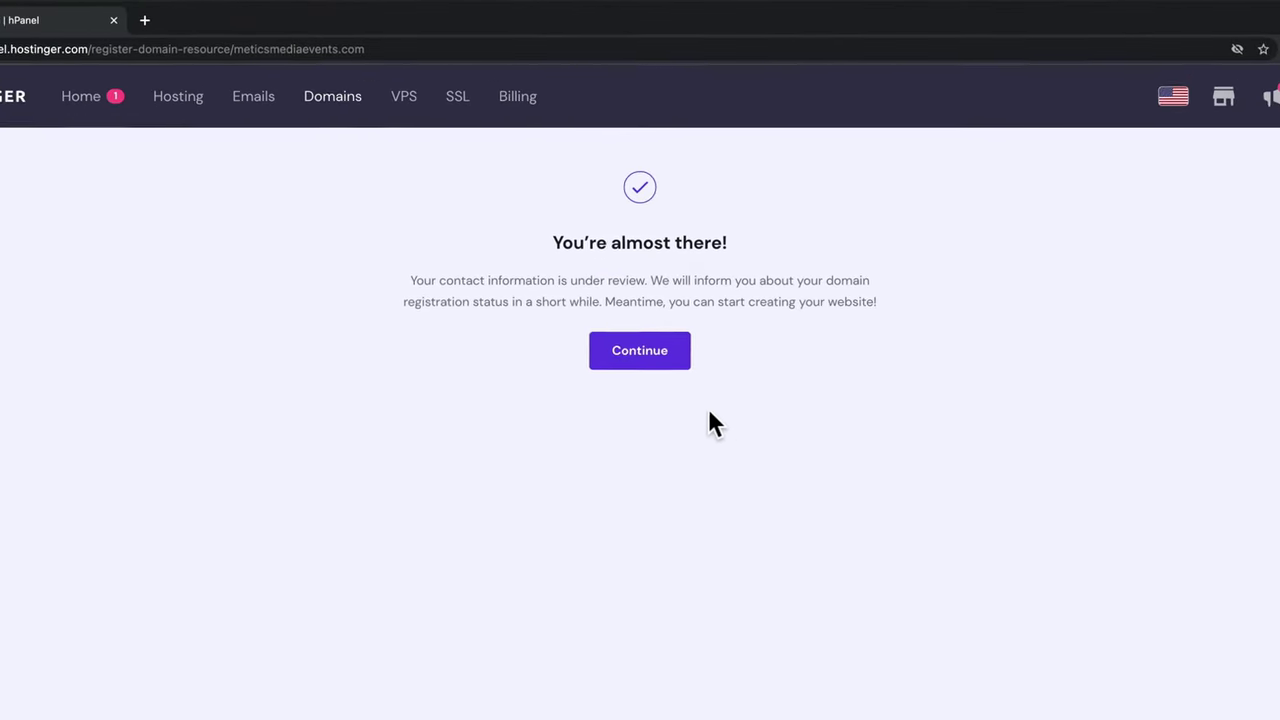
click(675, 362)
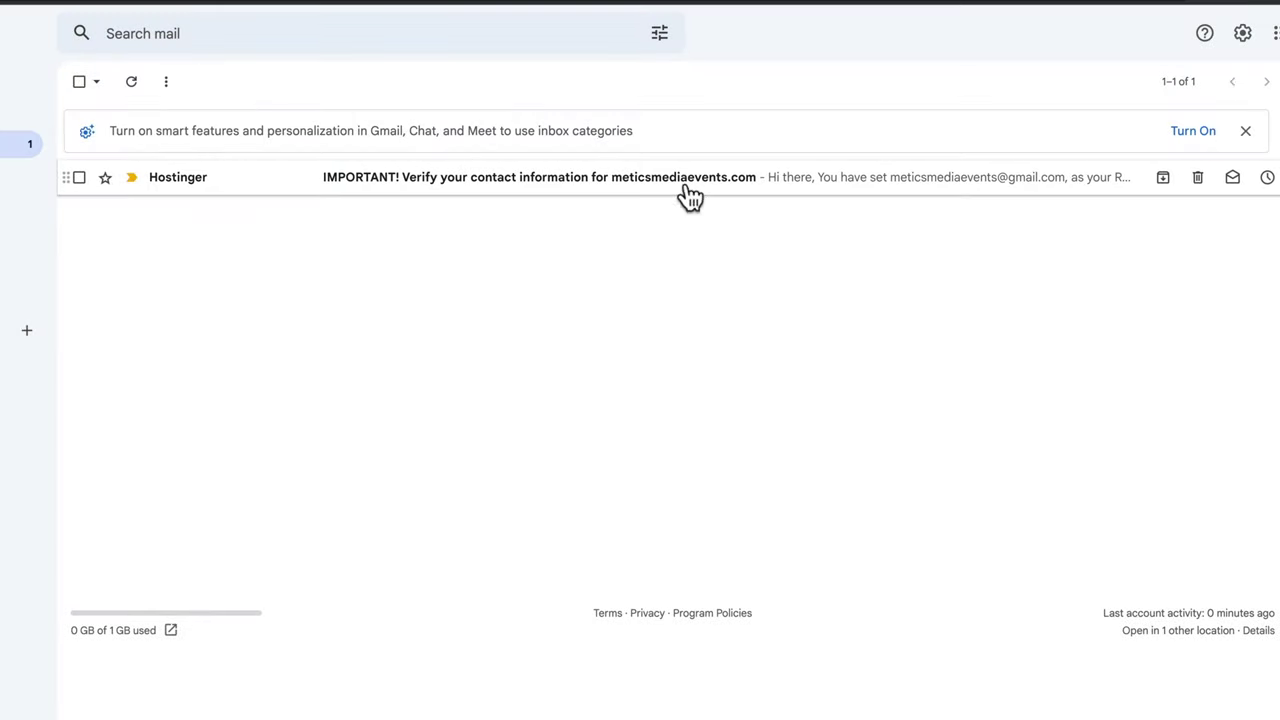
- Open Hostinger's verification e-mail and verify the registrant e-mail address
click(686, 196)
scroll(686, 185, down, 4)
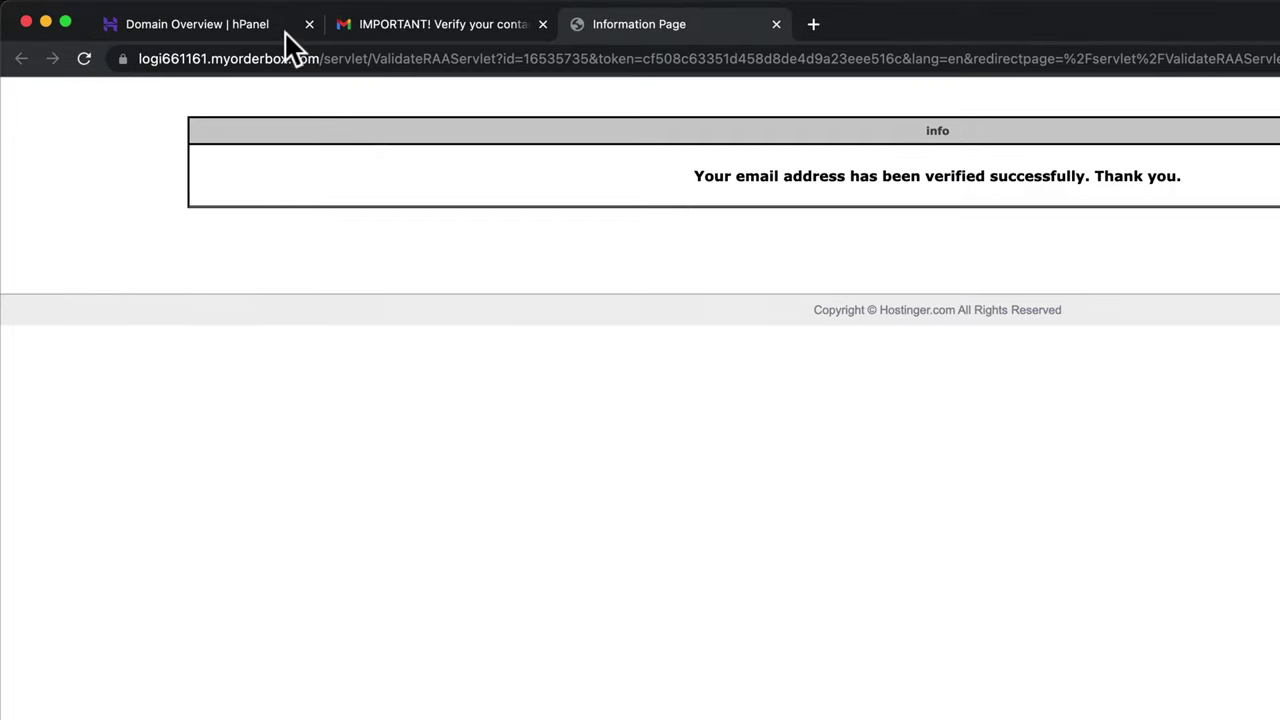
- Start setting up the Premium Web Hosting plan, skipping the personalization questions
click(280, 30)
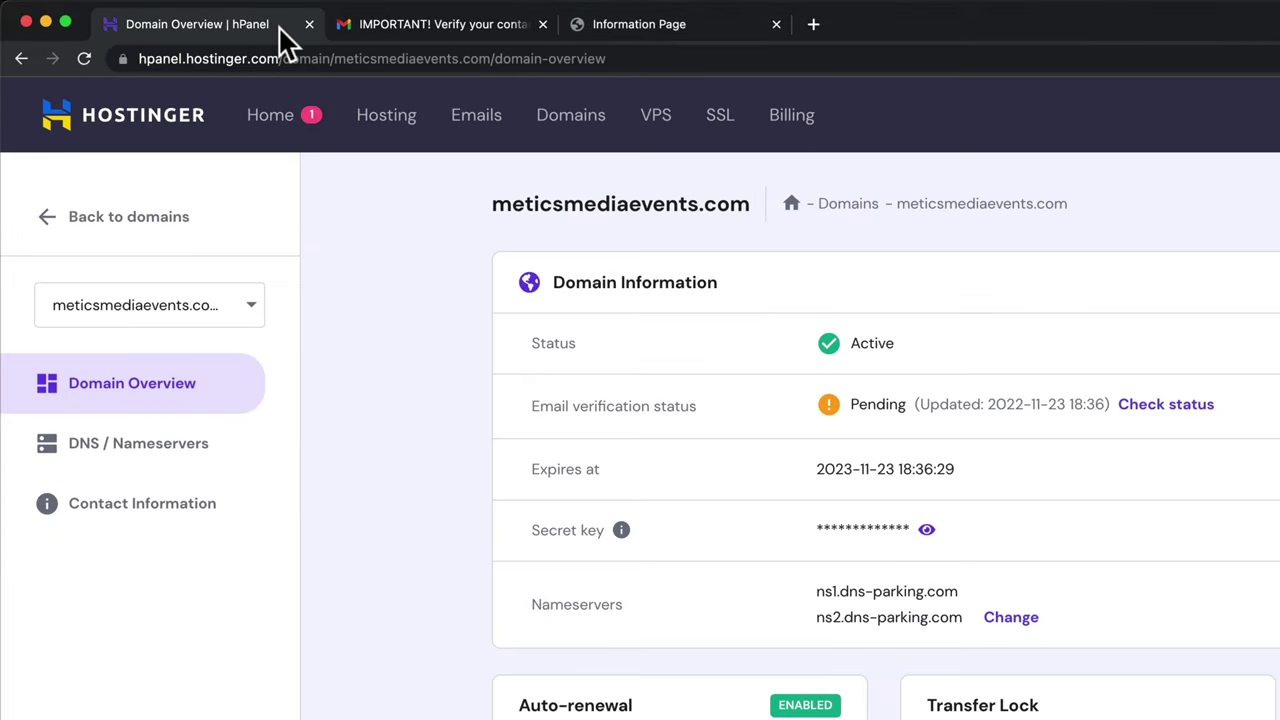
click(383, 140)
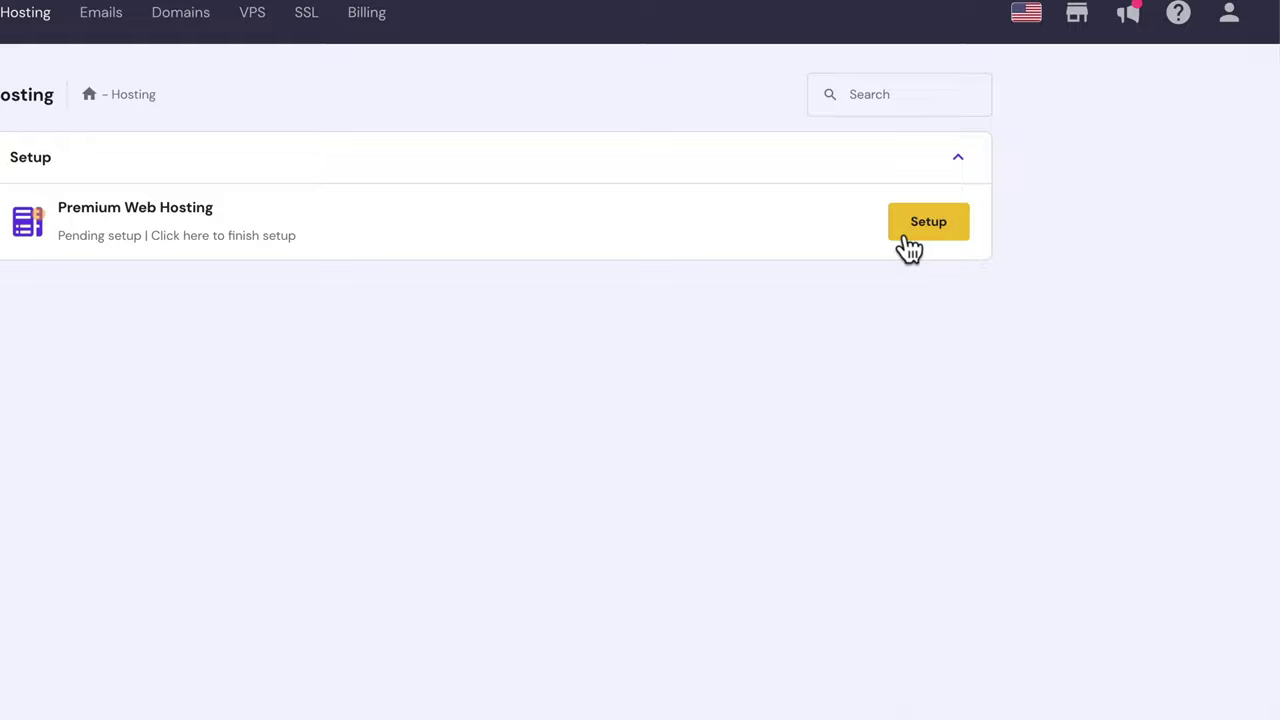
click(906, 238)
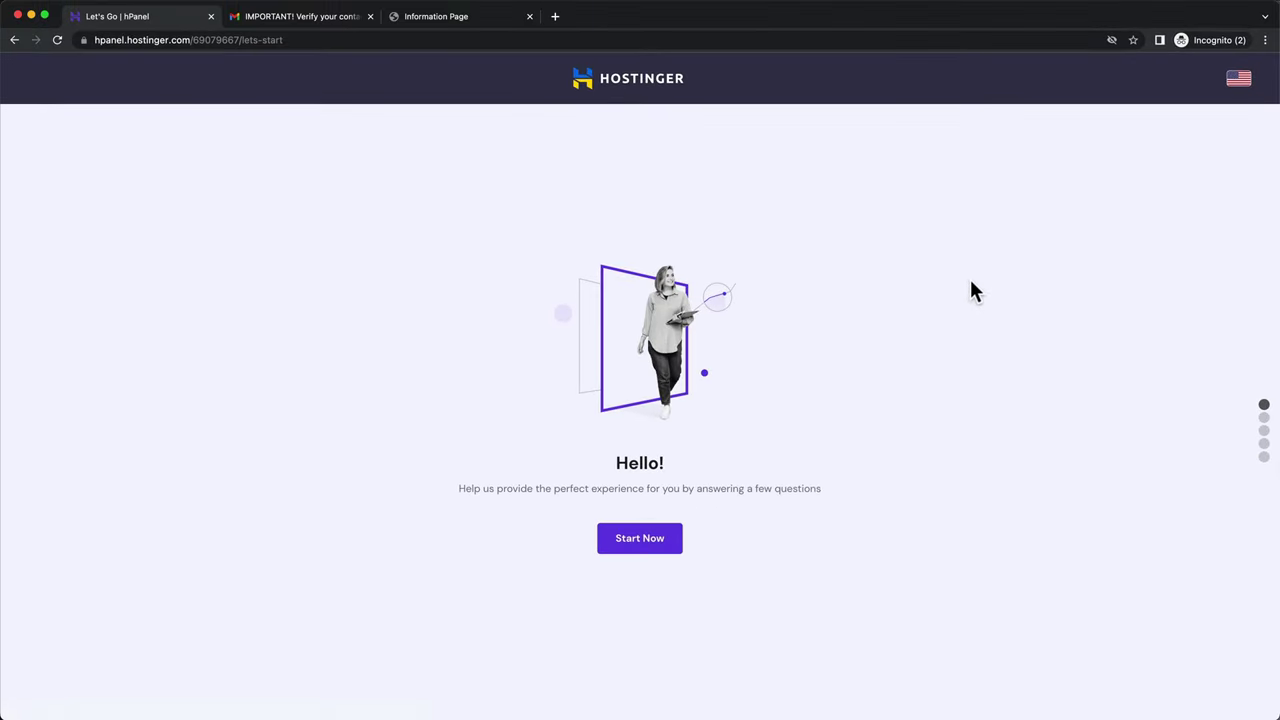
click(676, 550)
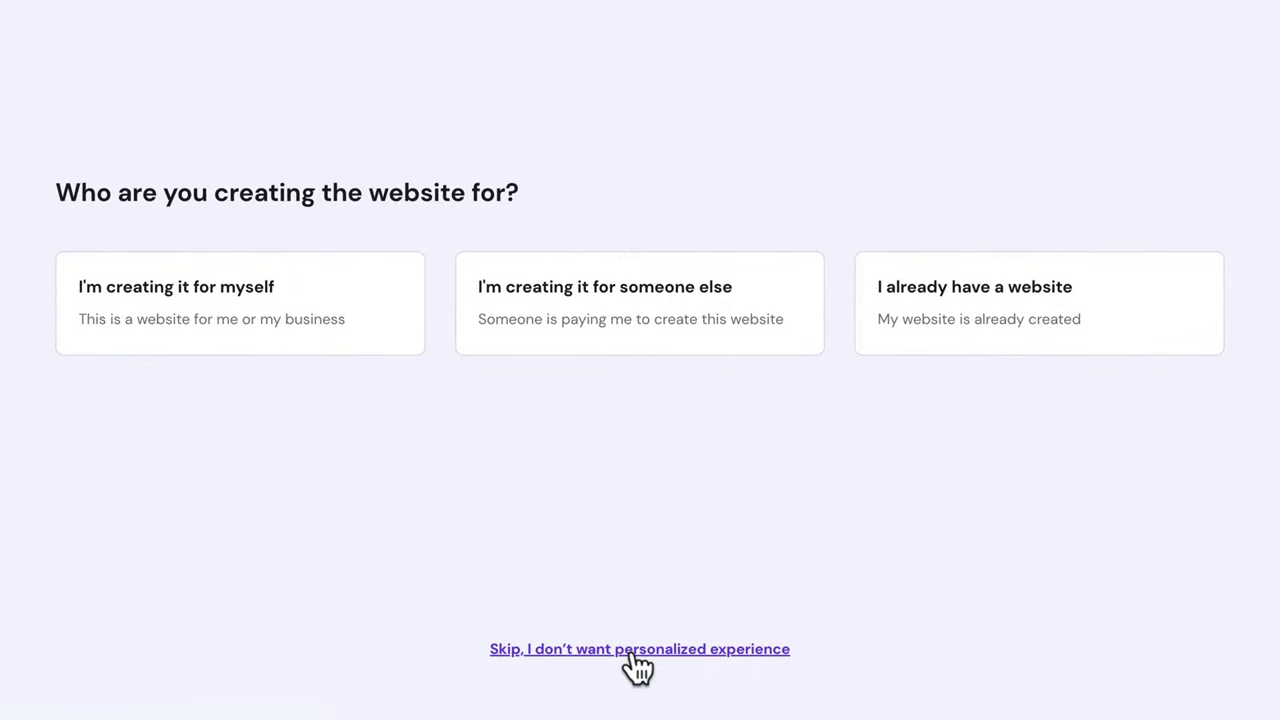
click(632, 652)
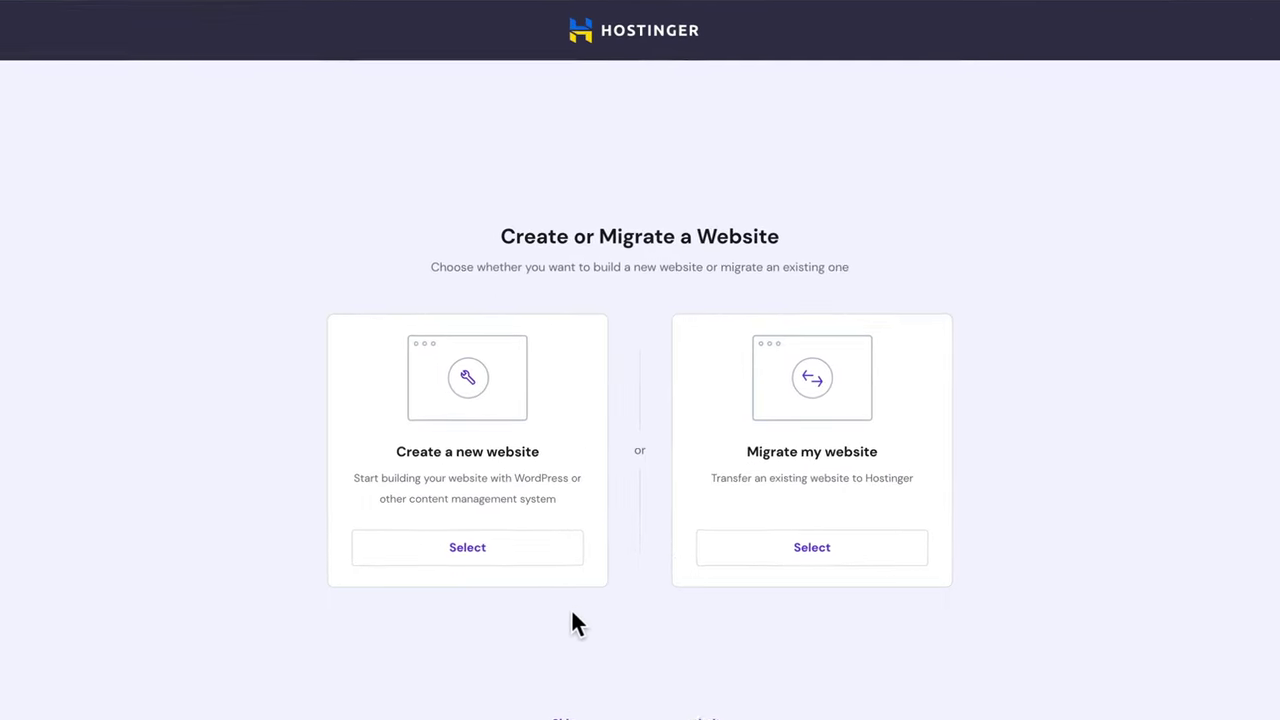
- Create a WordPress site with the saved admin password, no template, on meticsmediaevents.com
click(541, 569)
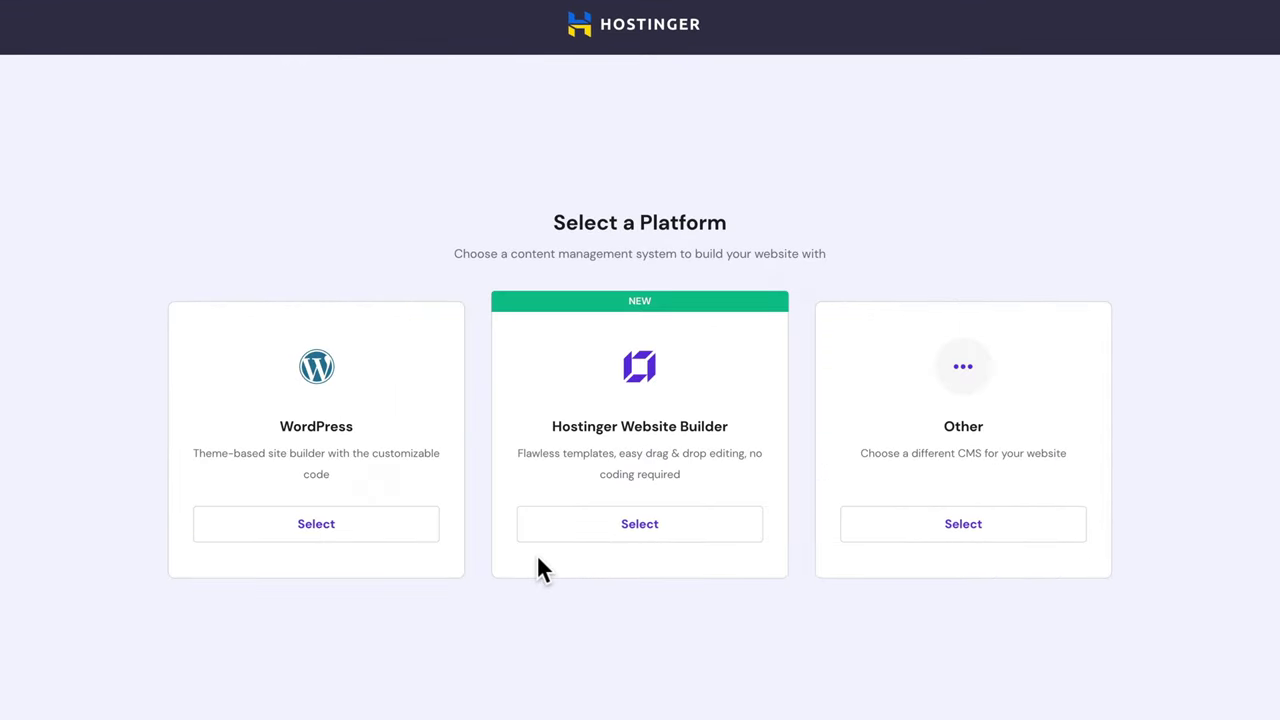
click(399, 541)
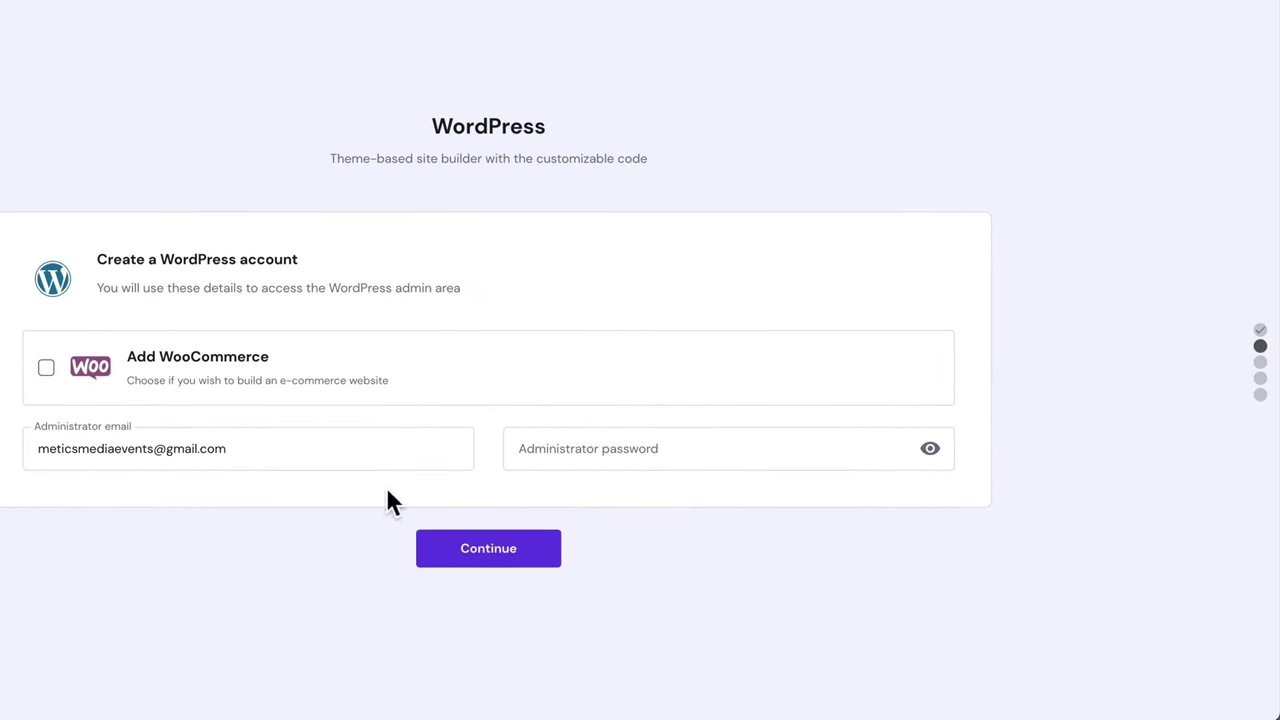
click(565, 449)
click(590, 490)
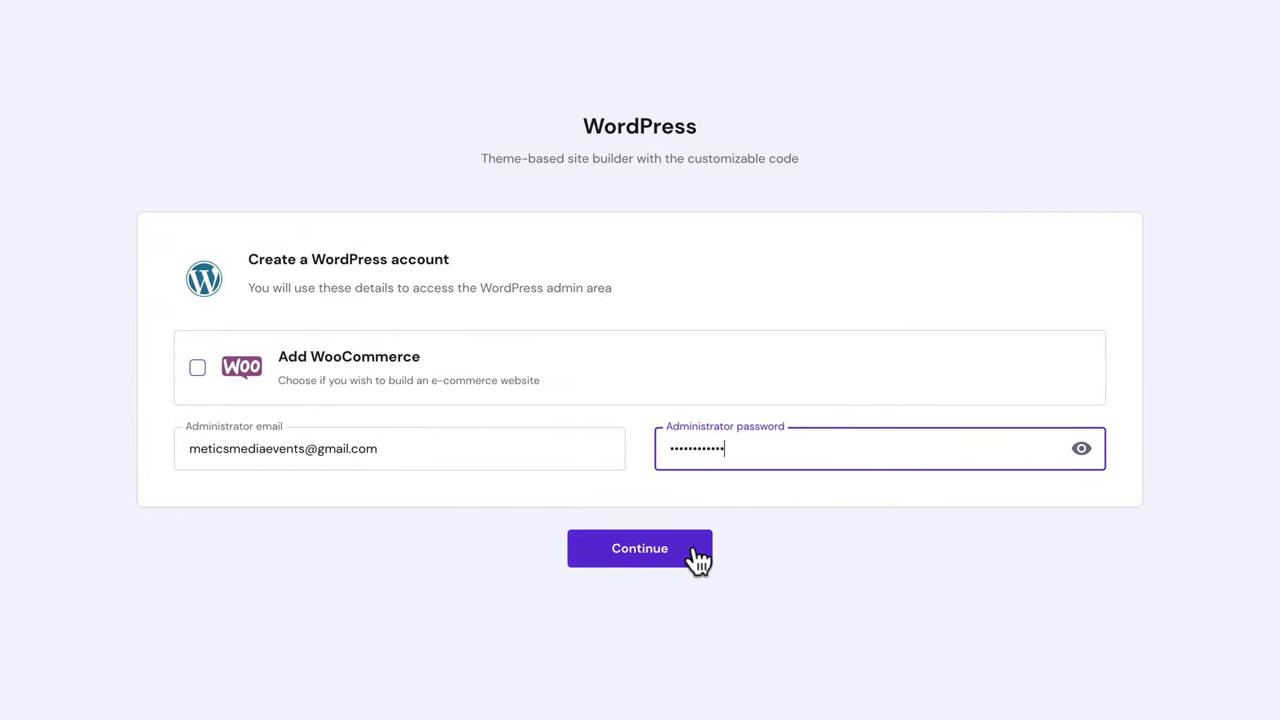
click(697, 560)
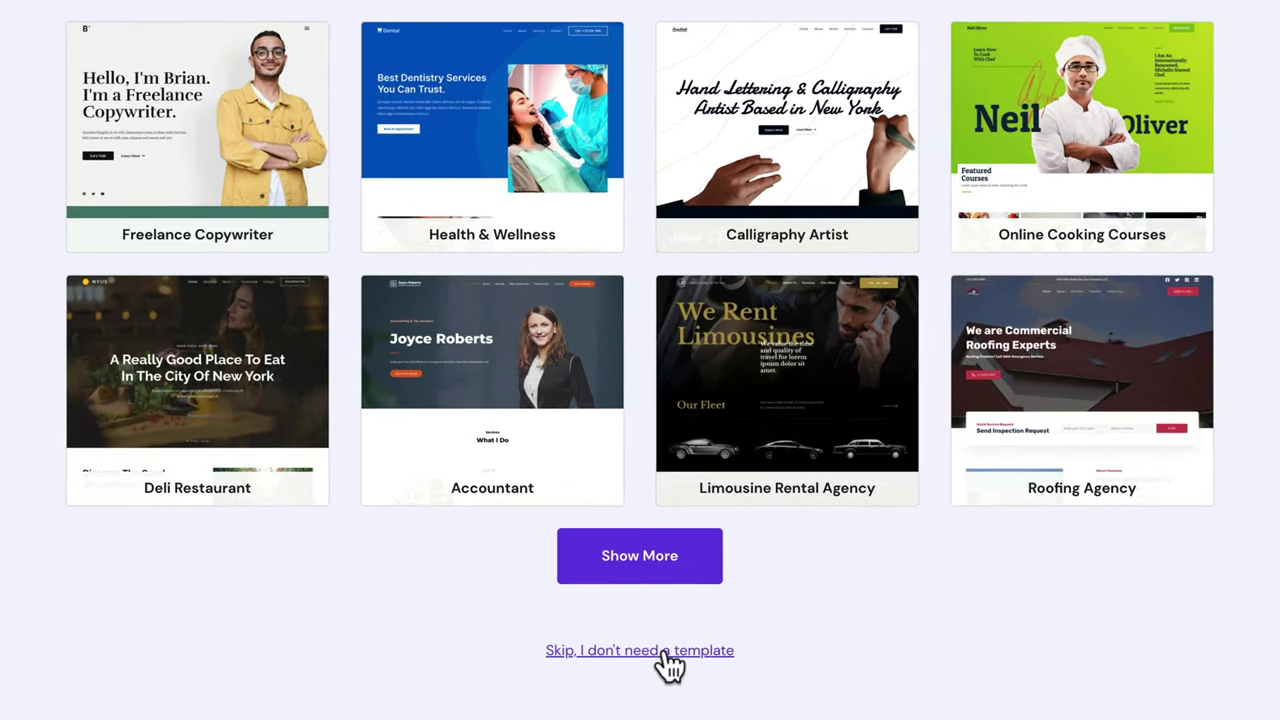
click(632, 670)
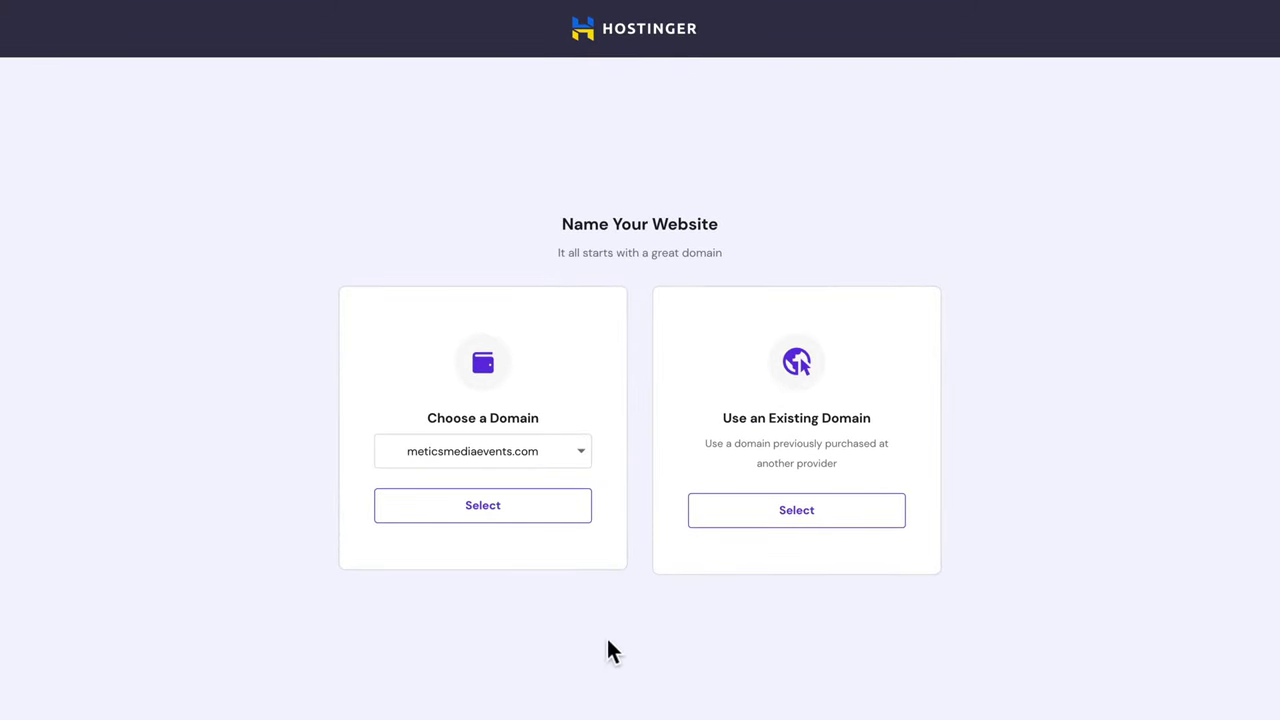
click(538, 524)
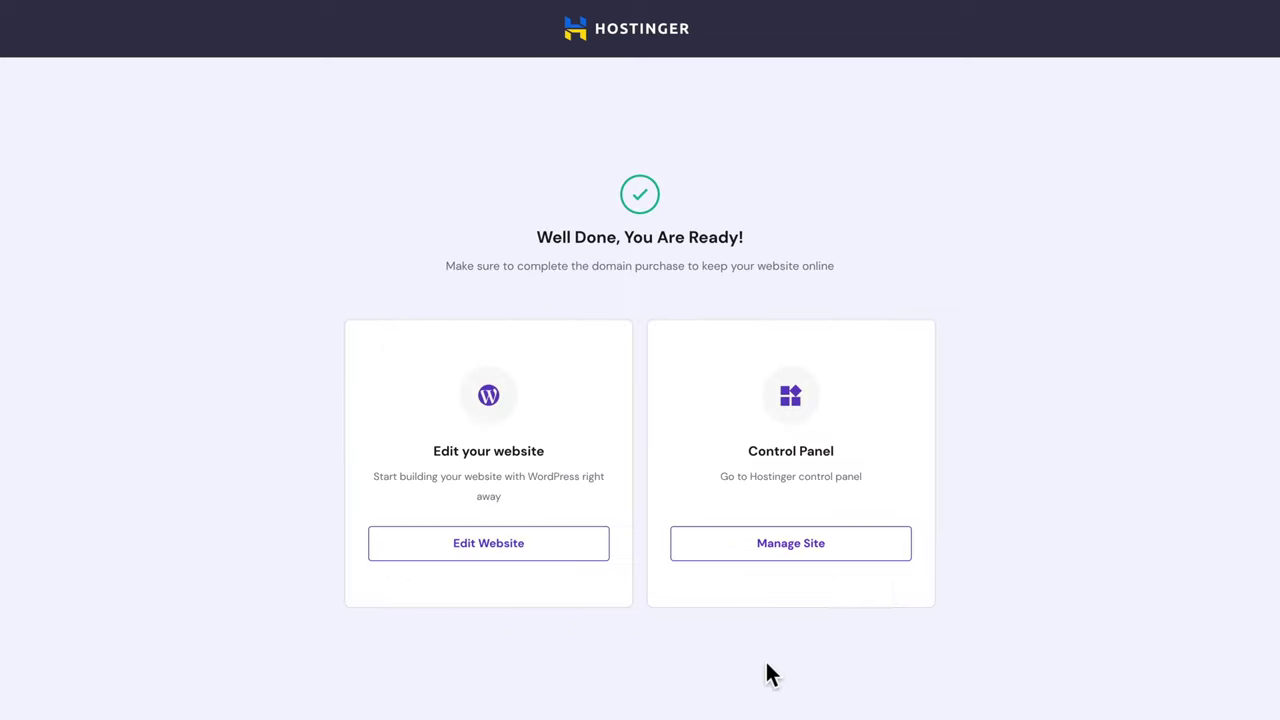
- Dismiss the editor welcome tour and load the meticsmediaevents.com/wp-admin dashboard
click(580, 552)
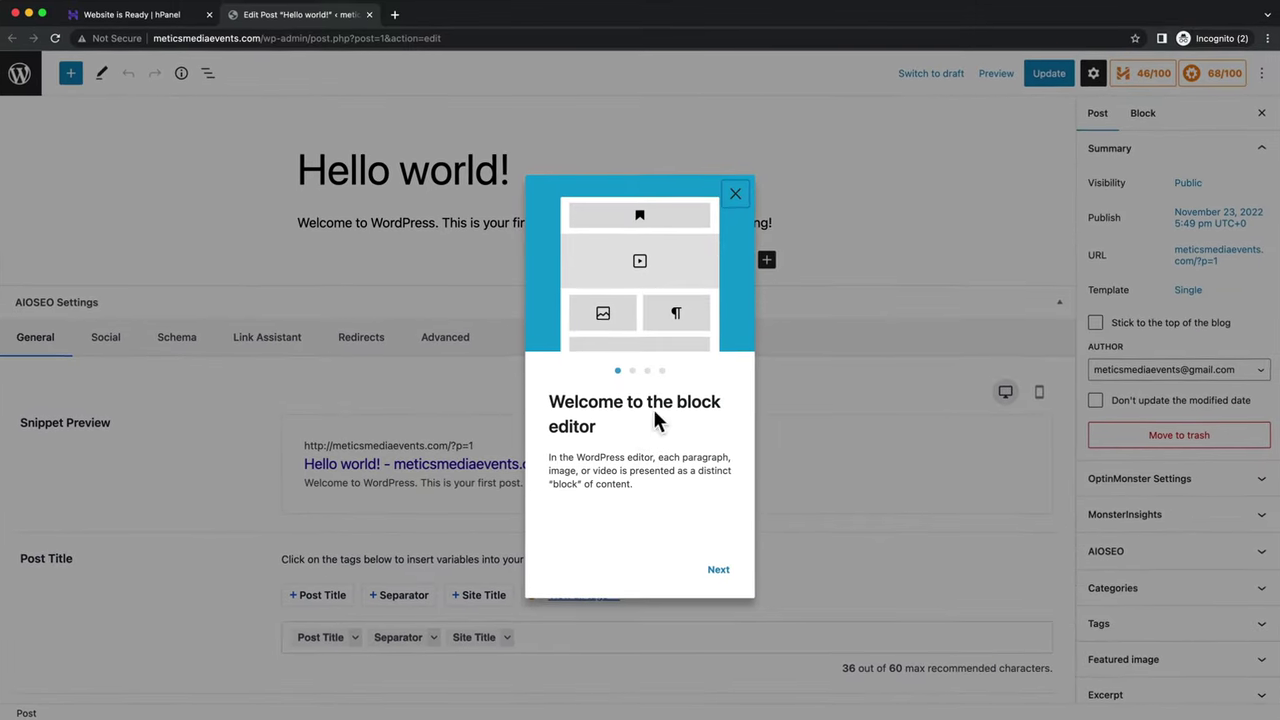
click(735, 196)
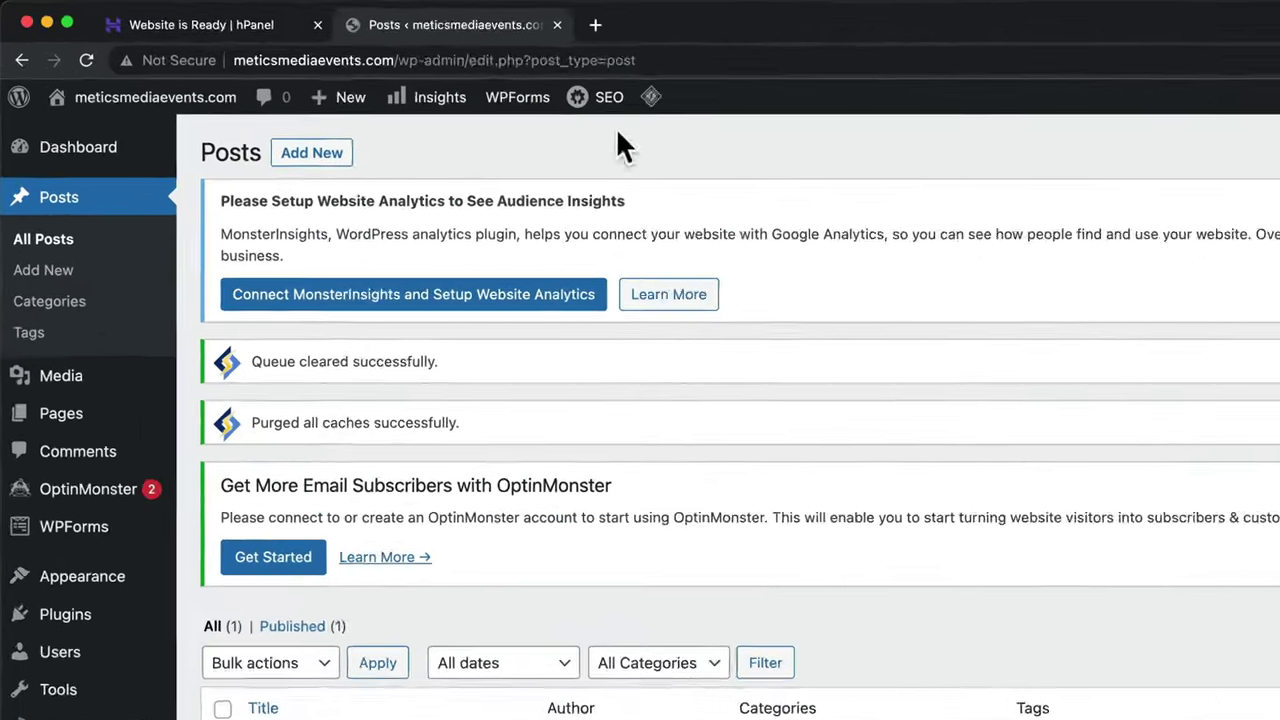
click(658, 60)
text(meticsmediaevents.co)
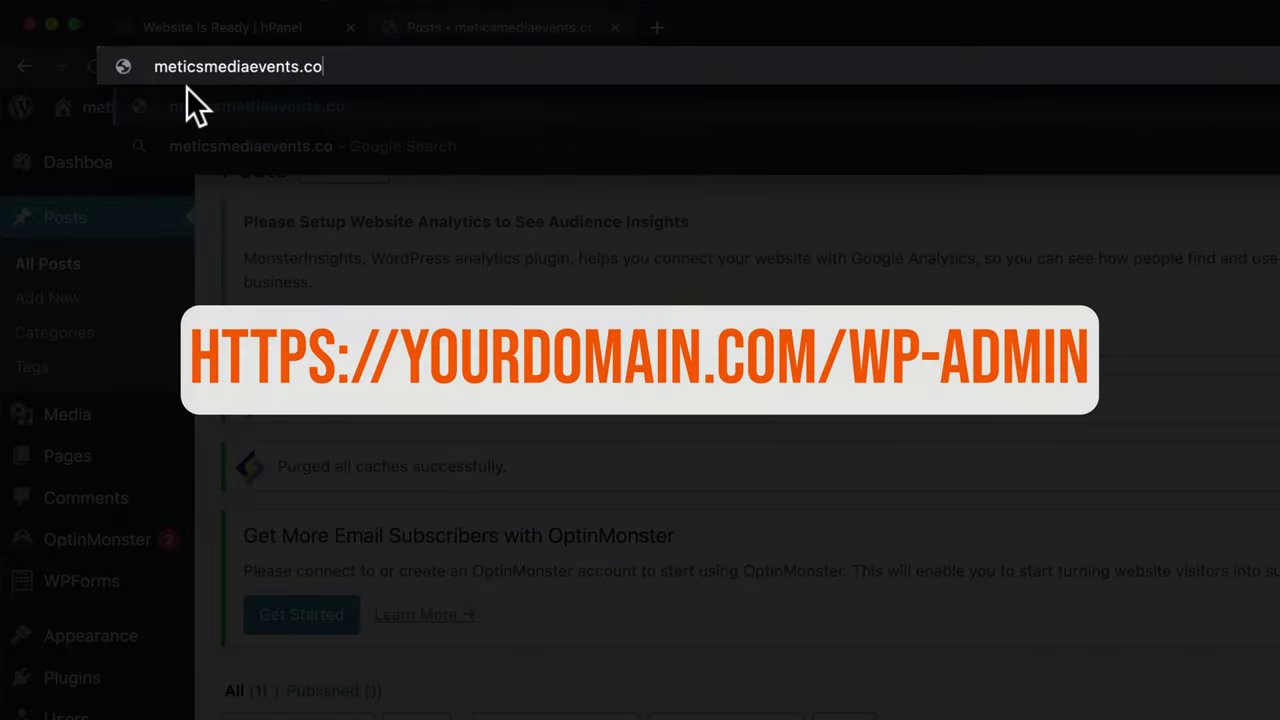
text(m/wp-admin)
key(Return)
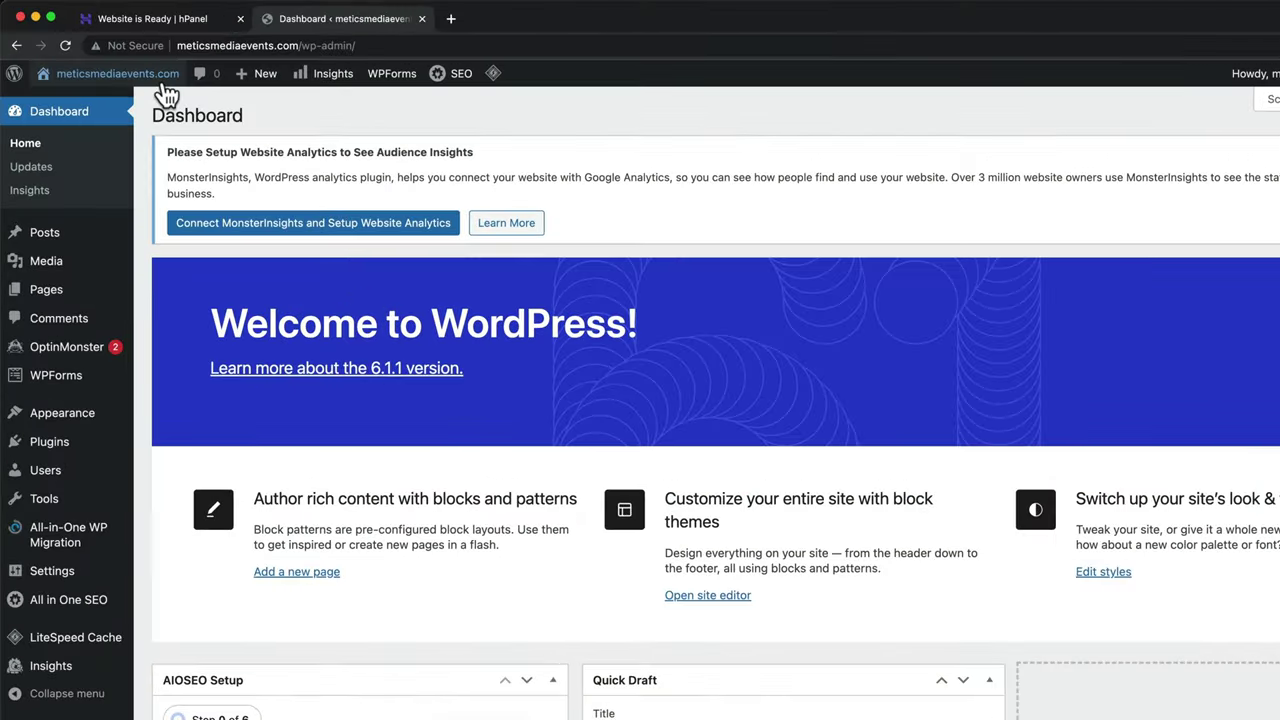
- Visit the live site's front page showing the default Hello world! post
mouse_move(91, 26)
click(203, 104)
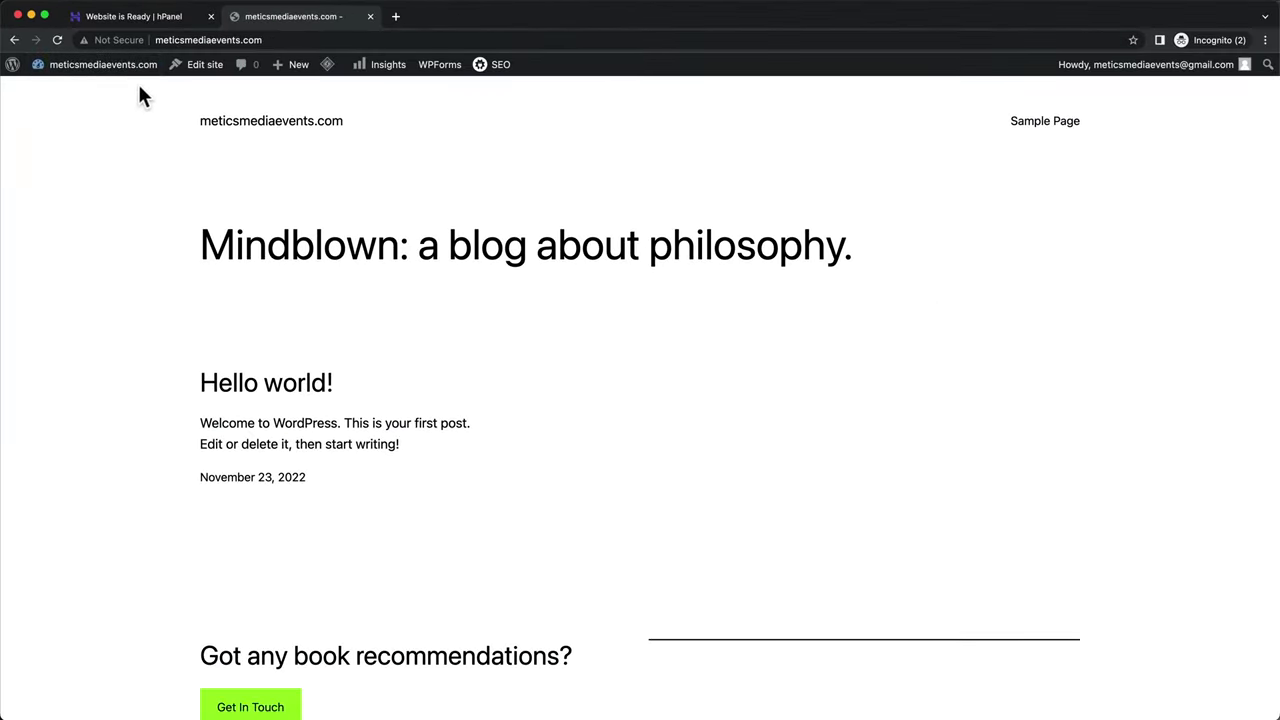
scroll(146, 205, down, 3)
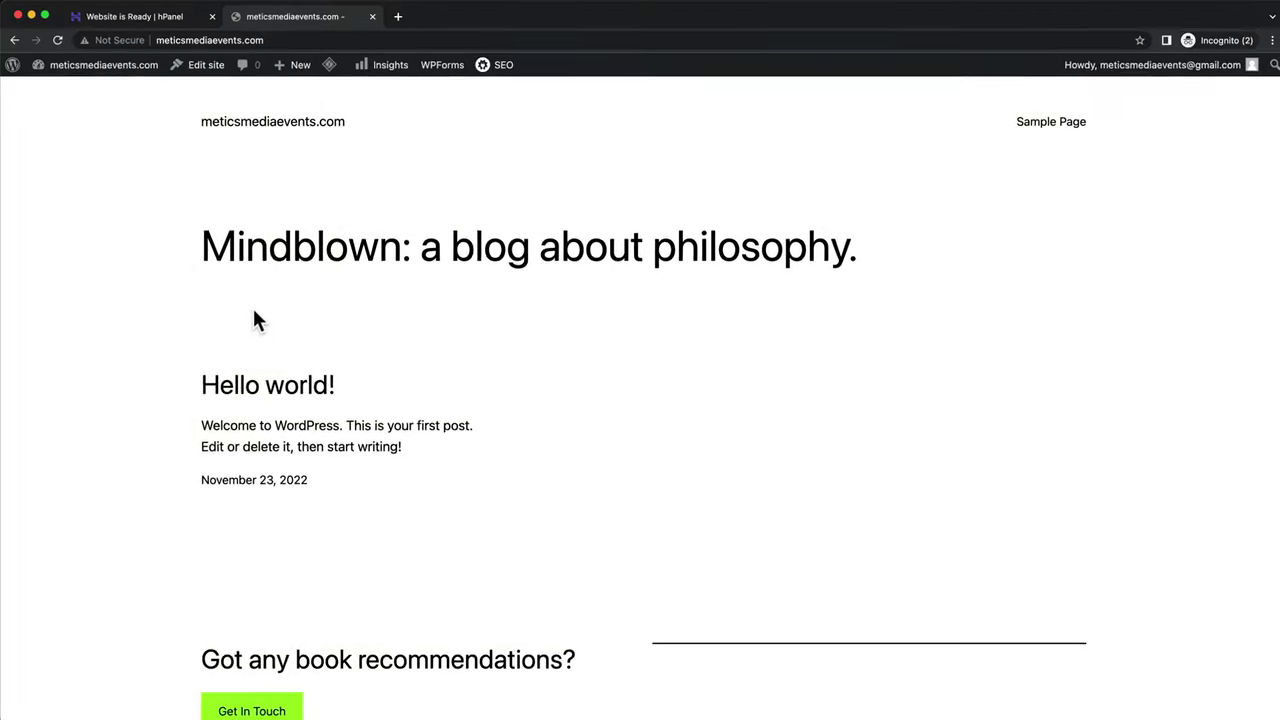
mouse_move(16, 92)
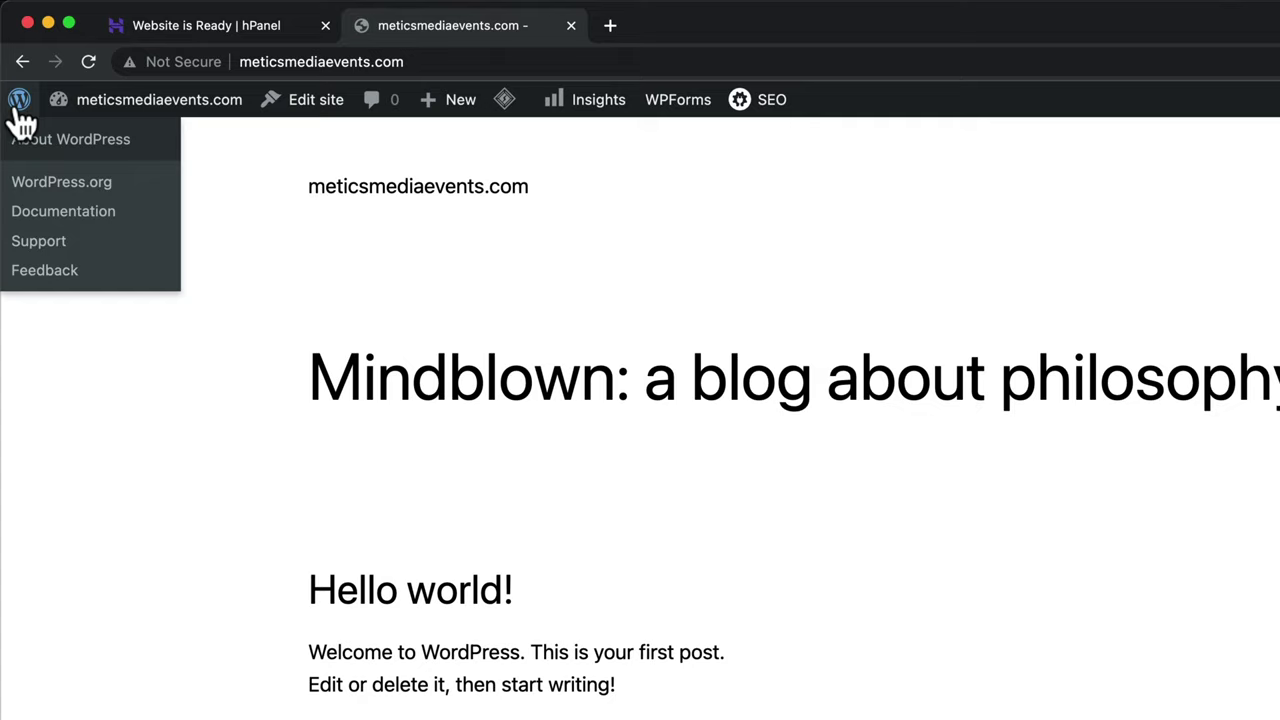
- Search the theme directory for 'astra' and install the Astra theme
click(18, 108)
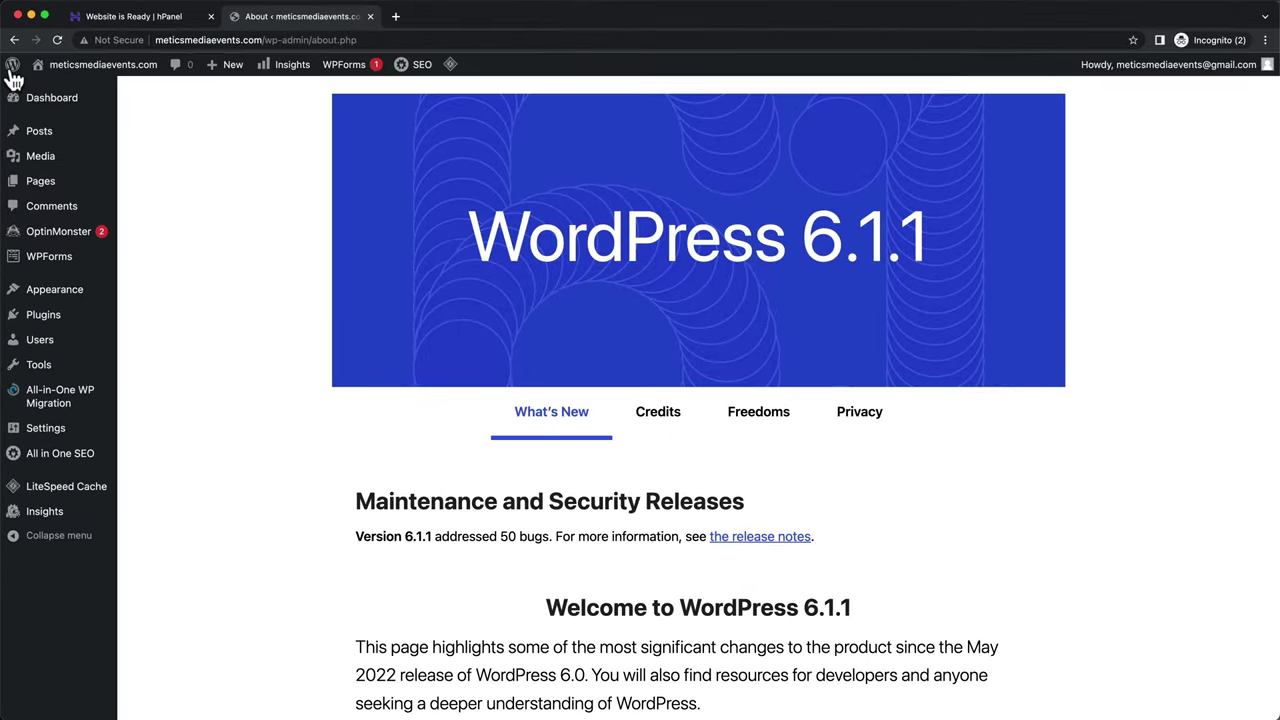
mouse_move(60, 293)
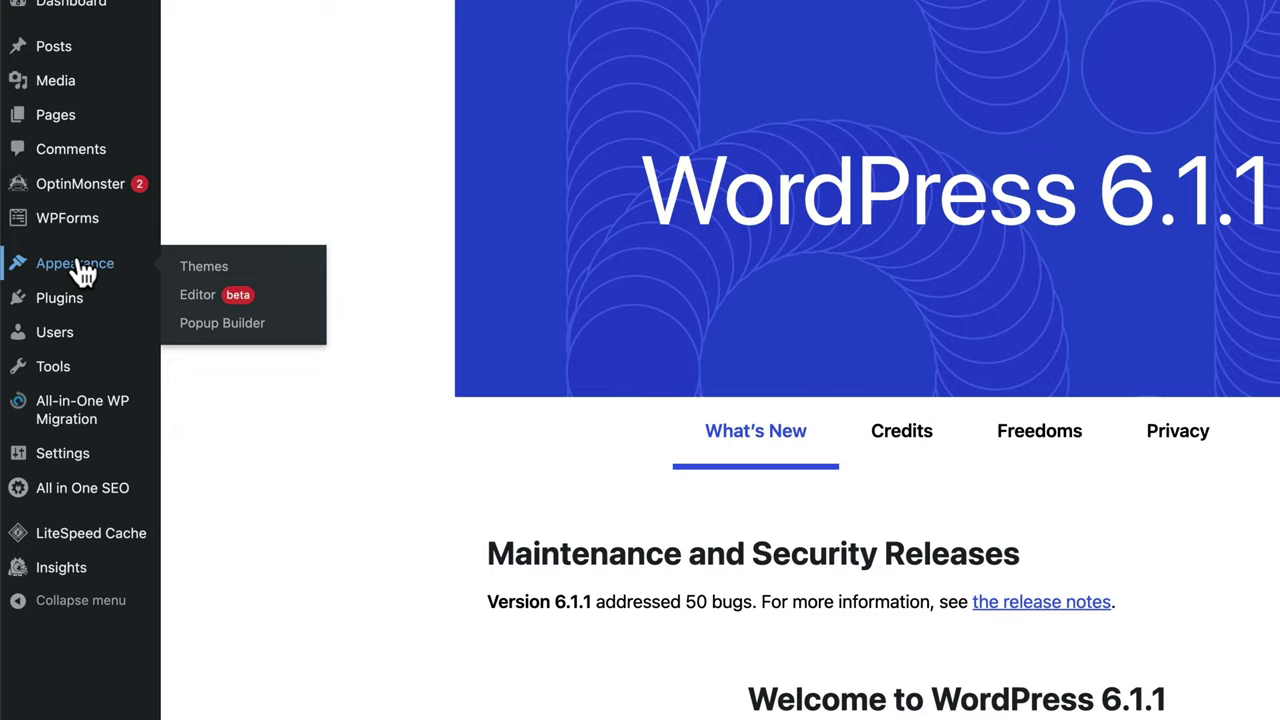
click(266, 270)
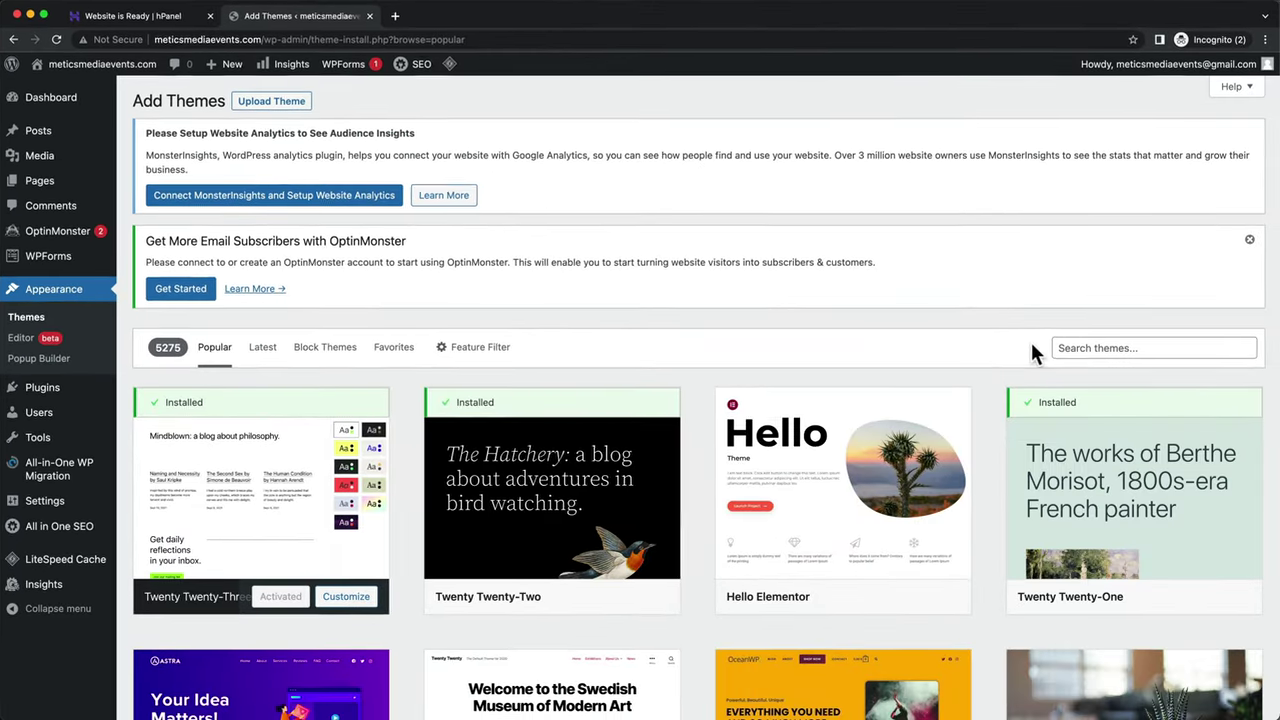
click(1080, 348)
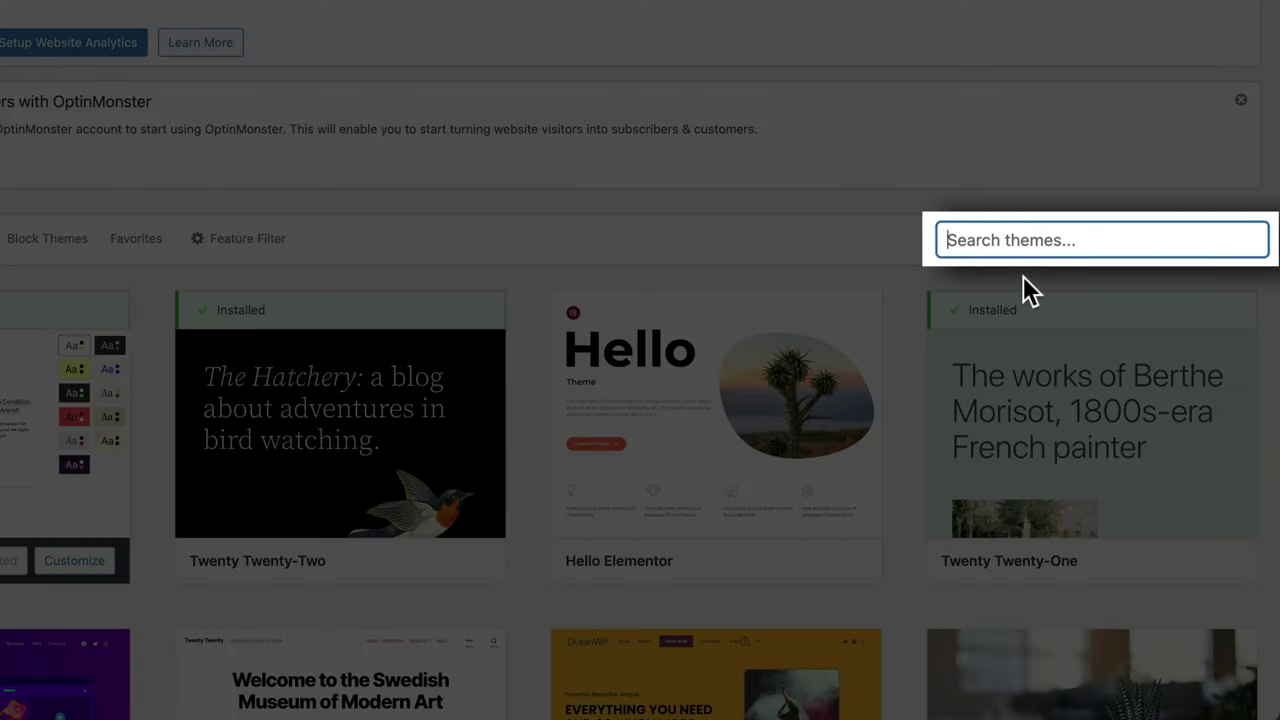
text(astra)
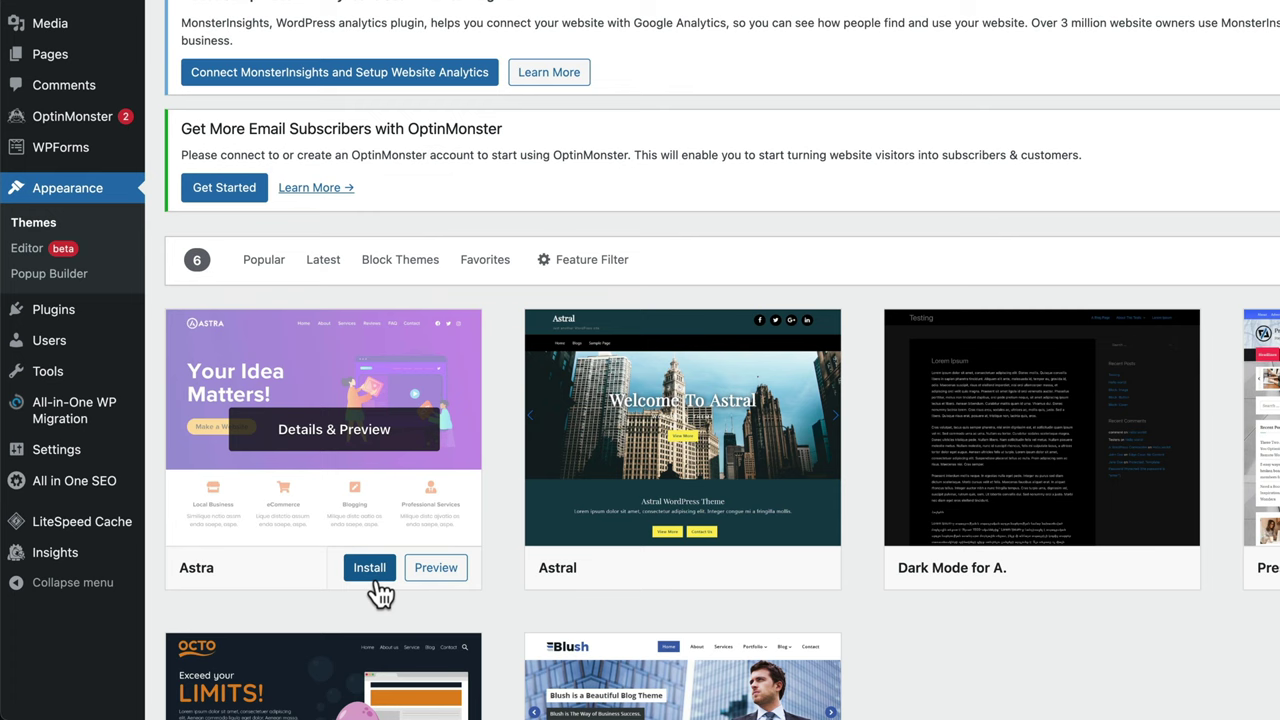
click(376, 576)
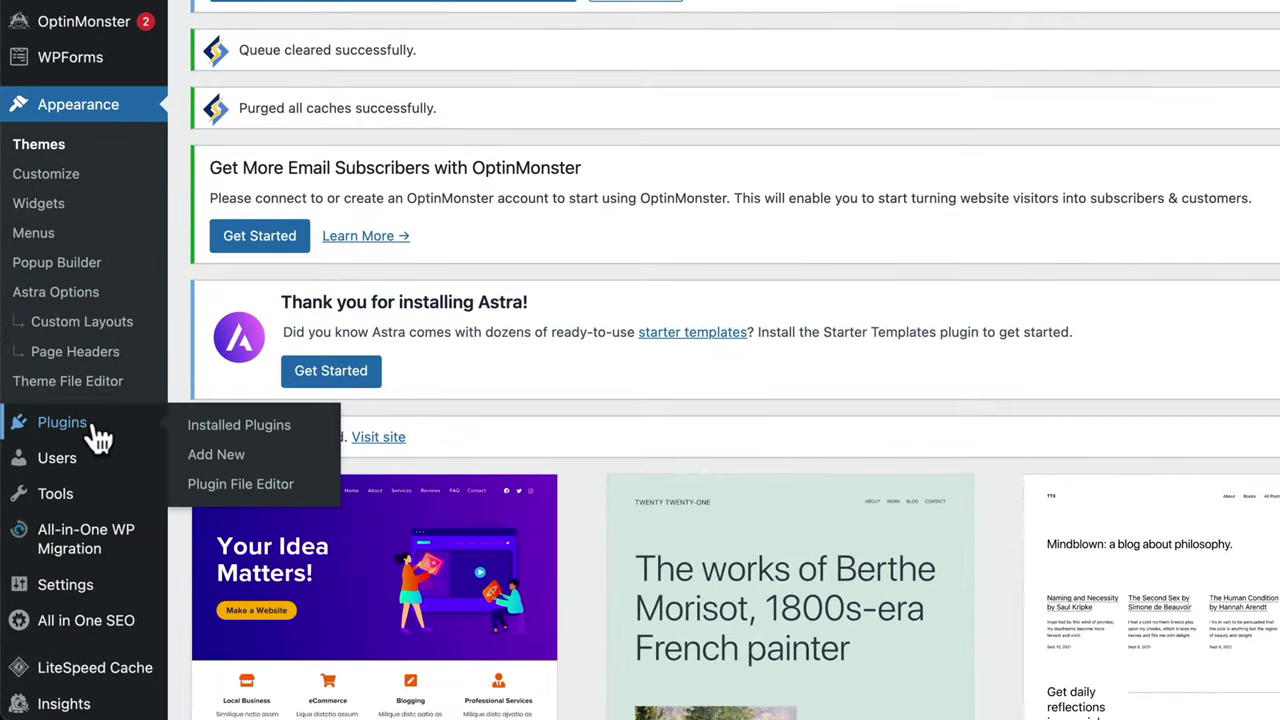
- Search the plugin directory for 'starter templates' to find the Starter Templates plugin
click(270, 468)
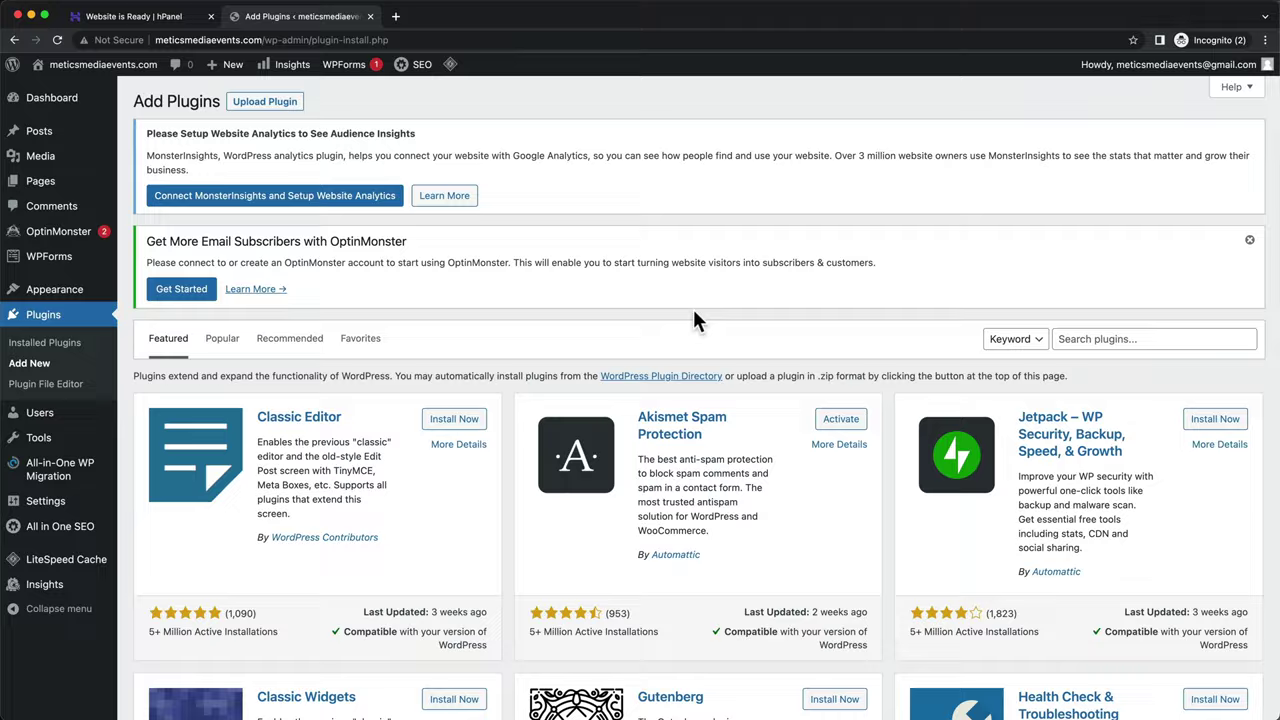
click(1080, 340)
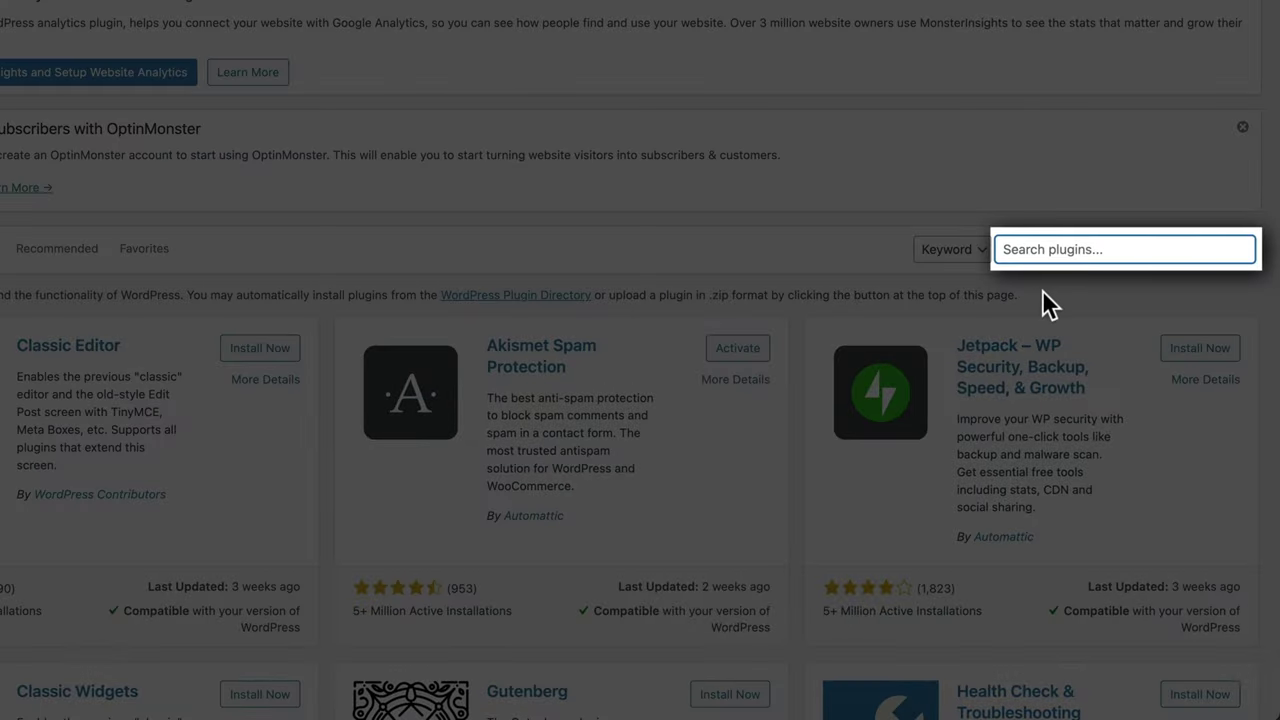
text(starter templates)
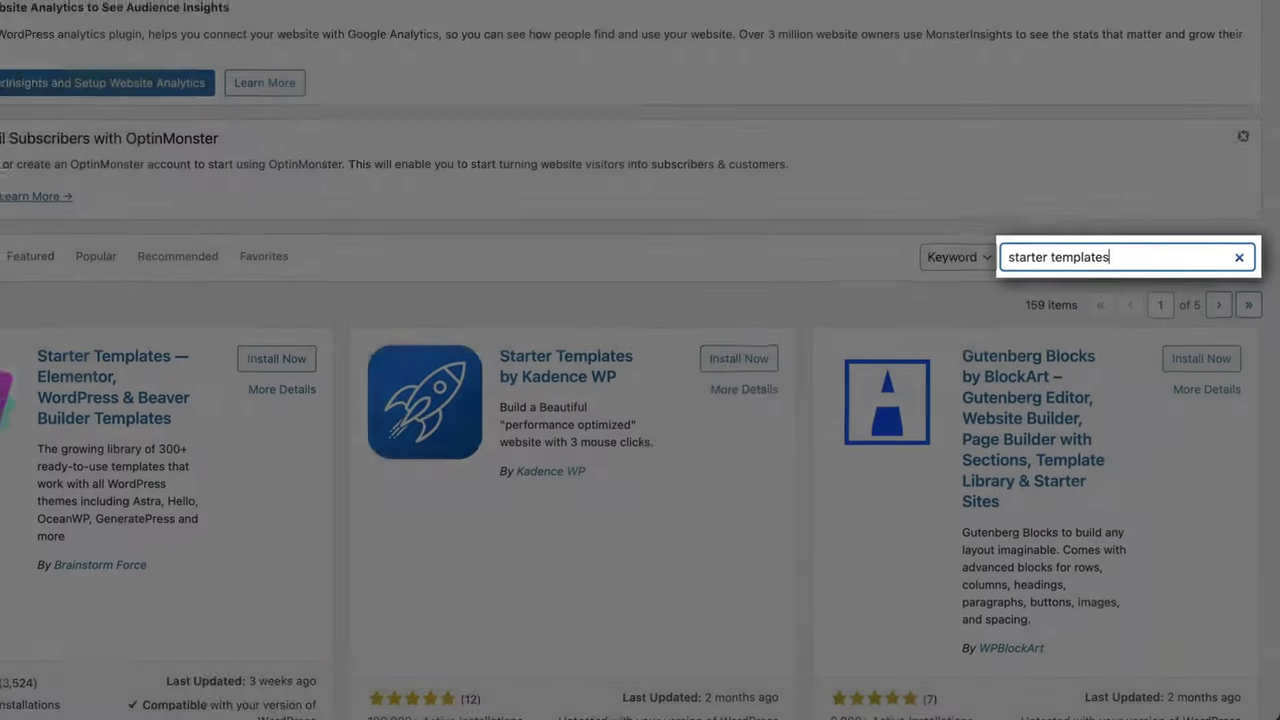
scroll(843, 345, down, 2)
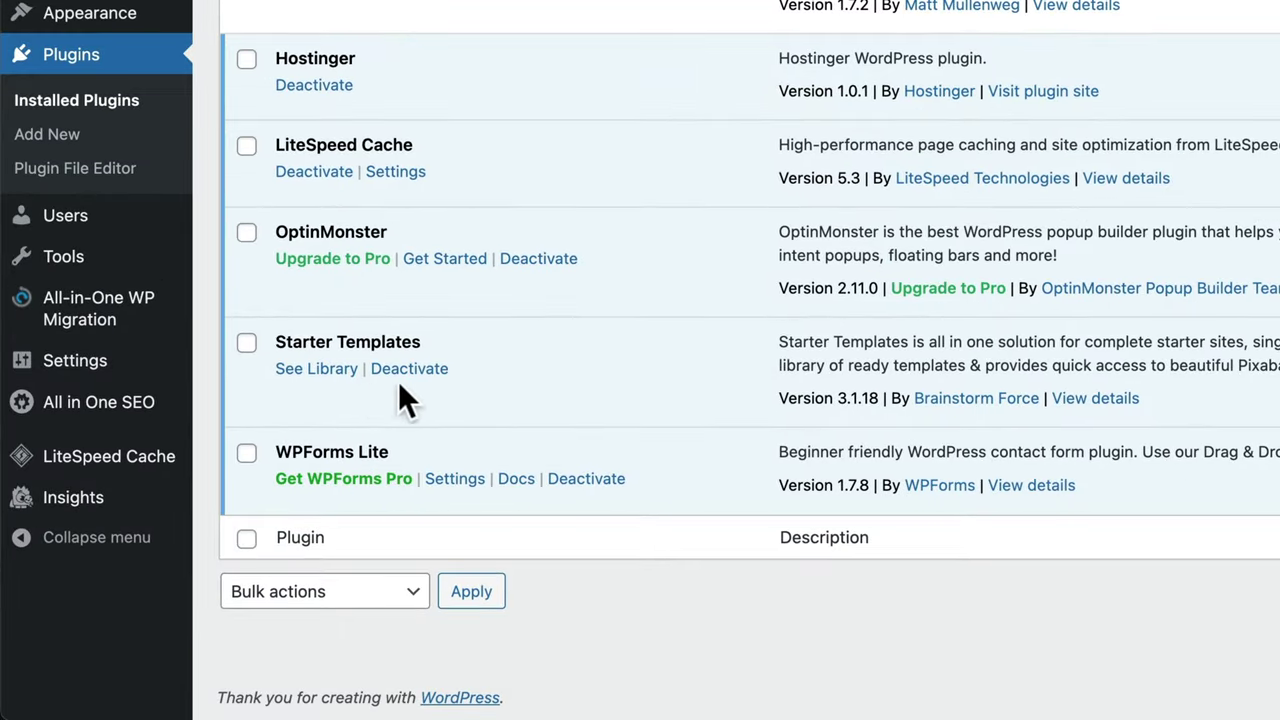
- Start building from the Starter Templates library with Elementor and choose the Local Business template found via 'business'
click(330, 385)
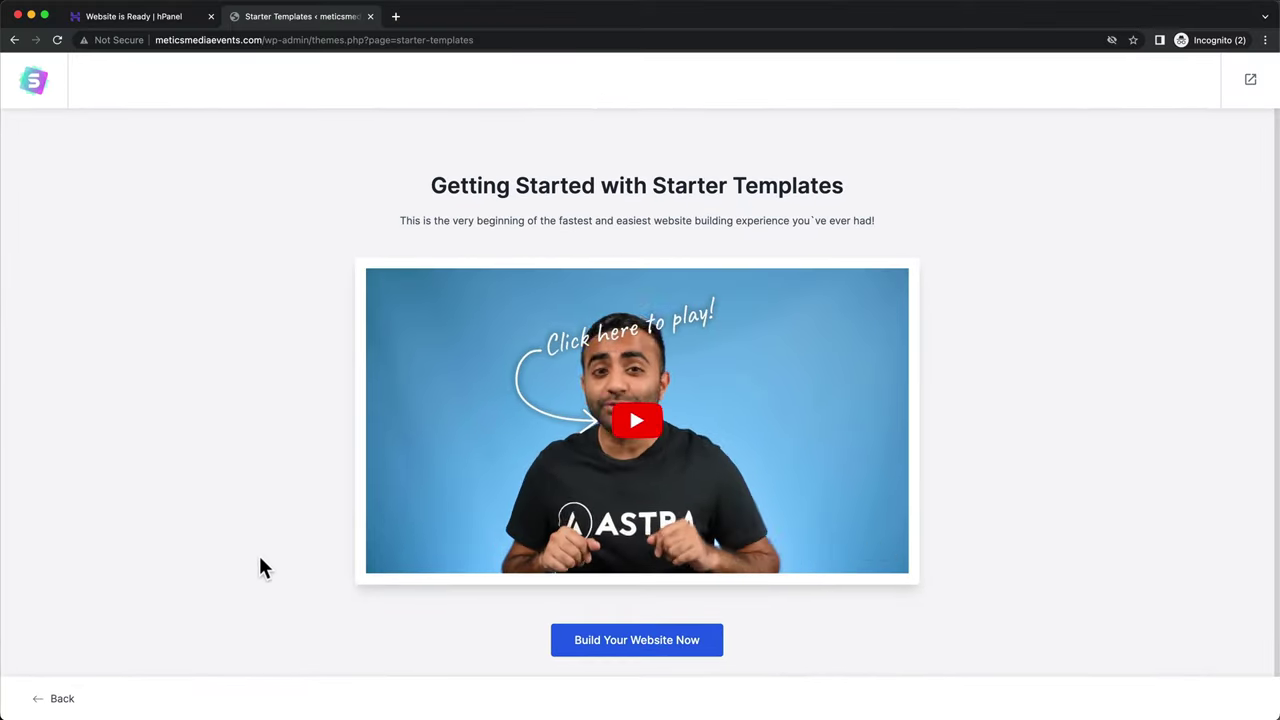
click(603, 648)
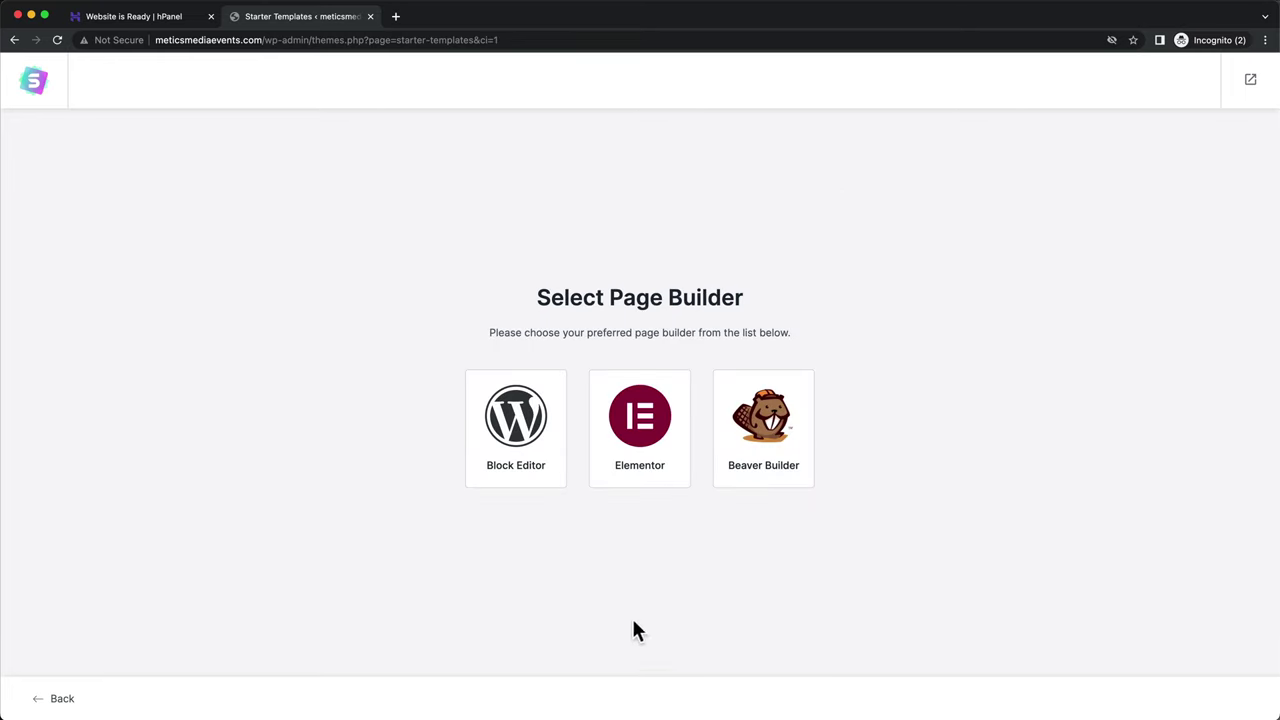
click(652, 467)
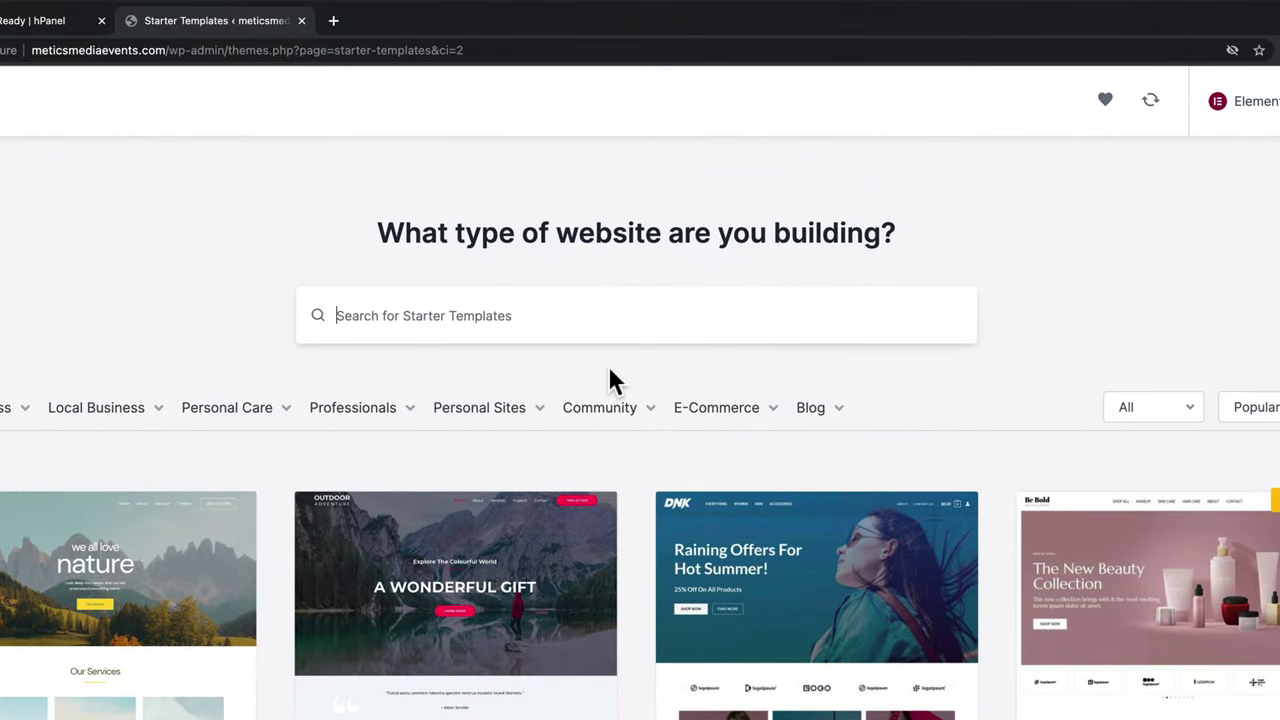
text(business)
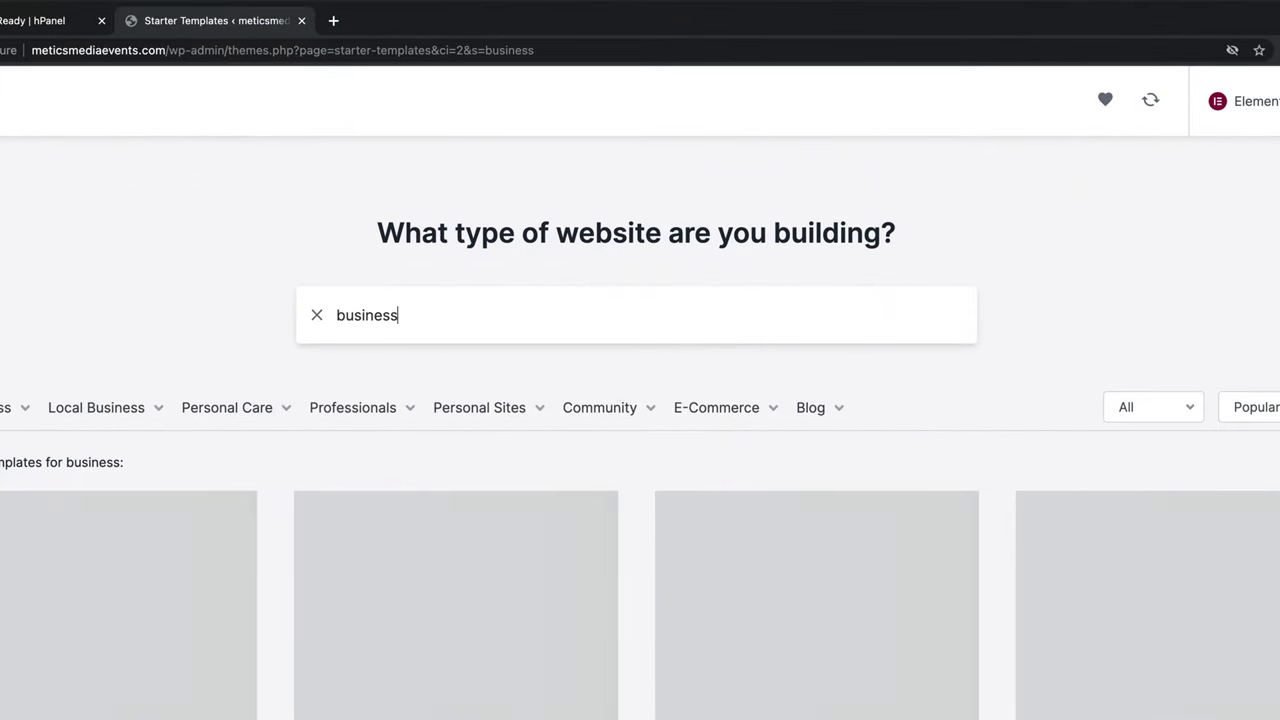
scroll(560, 380, down, 5)
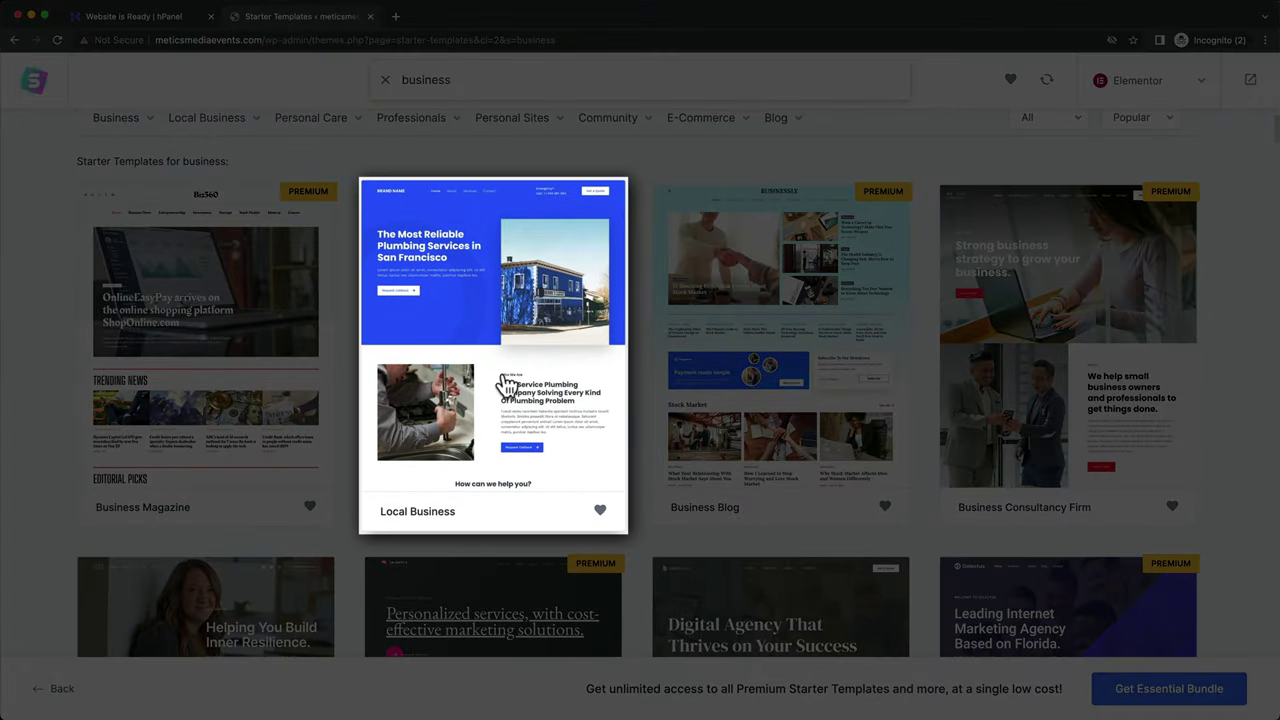
click(508, 385)
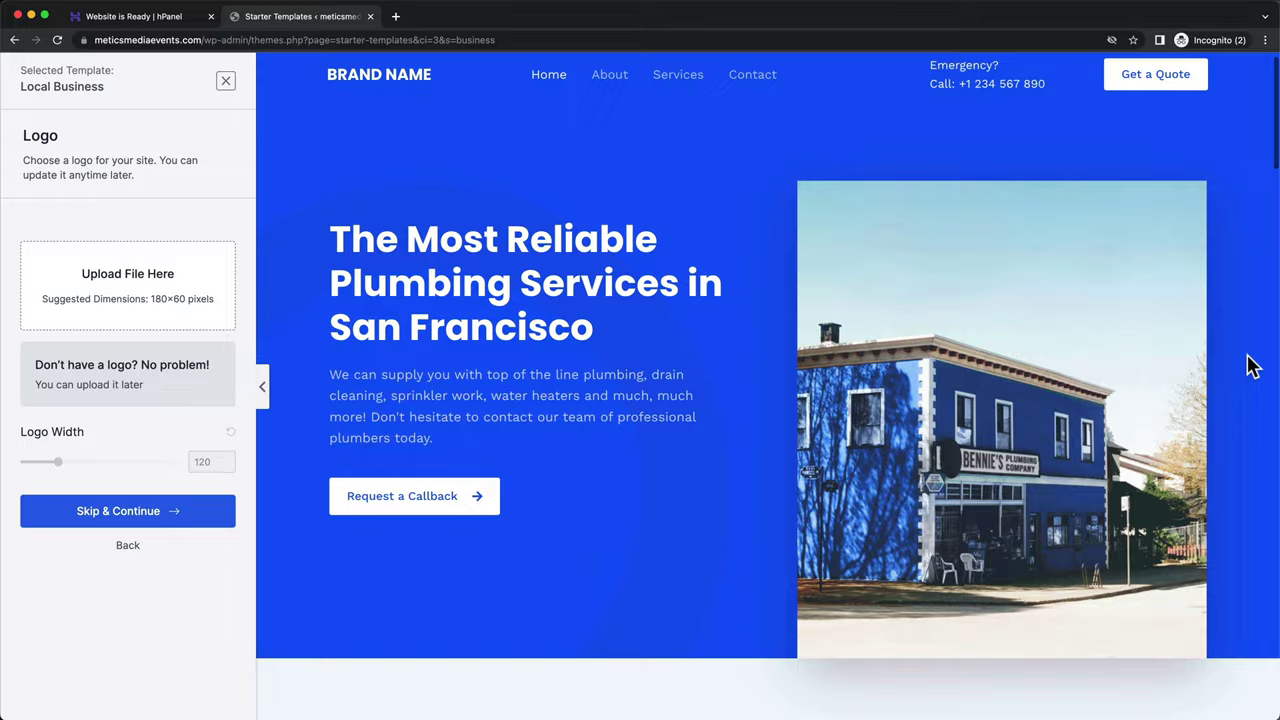
- Skip adding a logo on the Local Business template's logo step
scroll(1250, 366, down, 9)
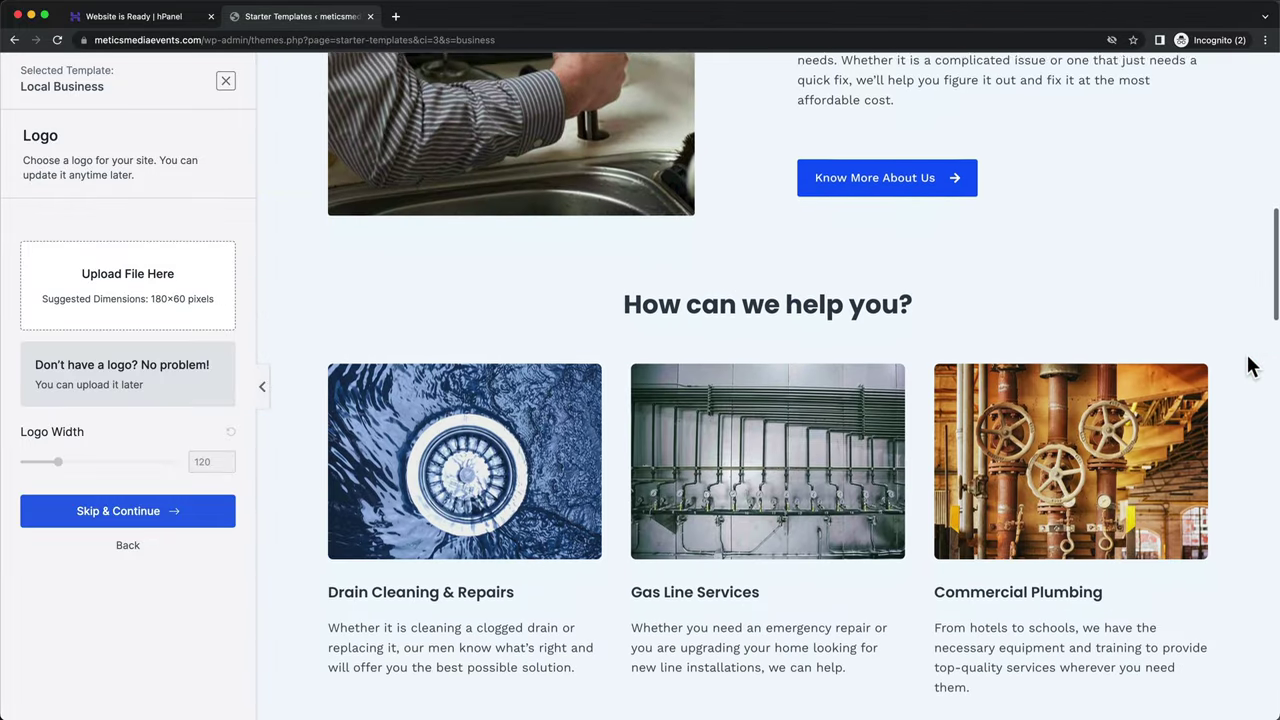
scroll(1250, 366, down, 9)
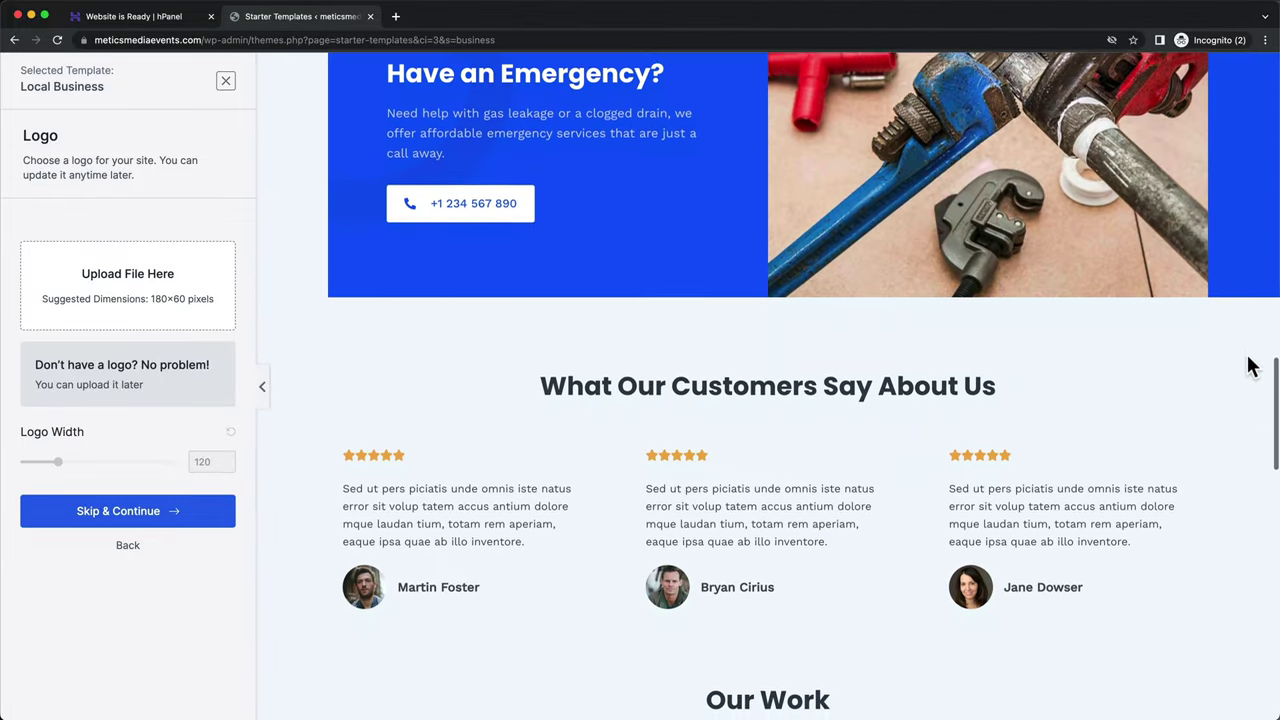
scroll(1250, 366, down, 10)
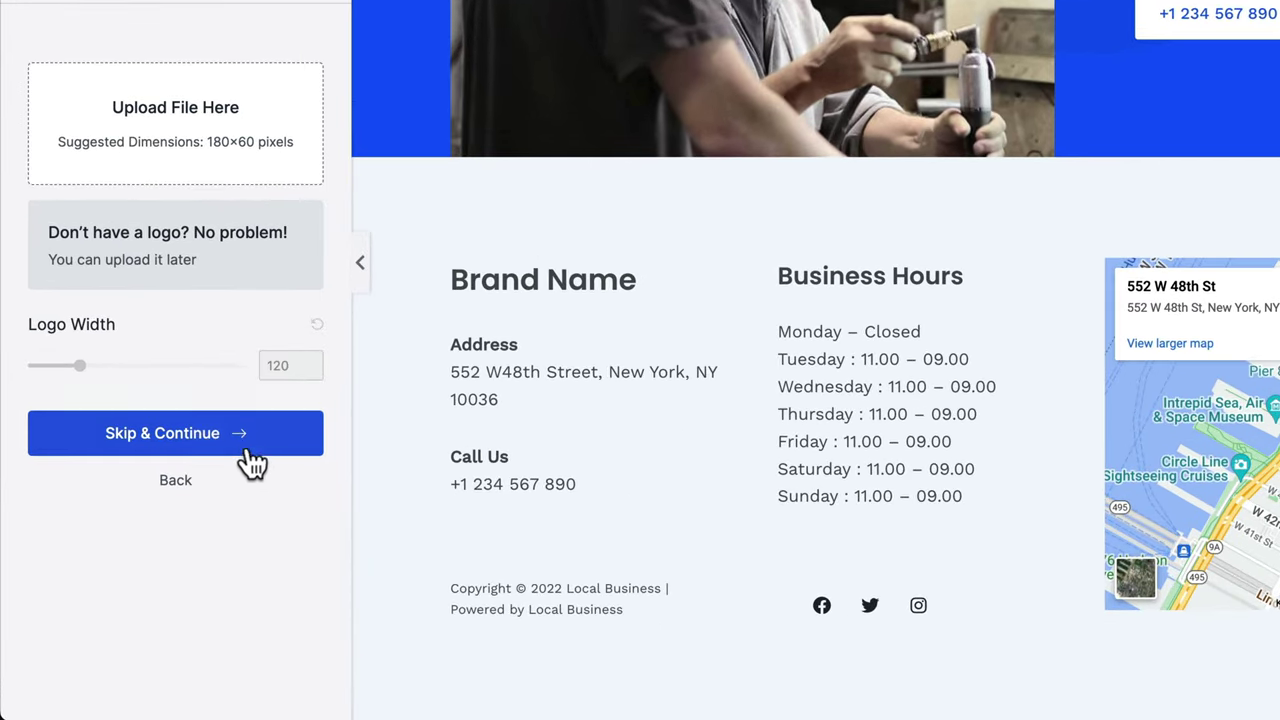
click(241, 443)
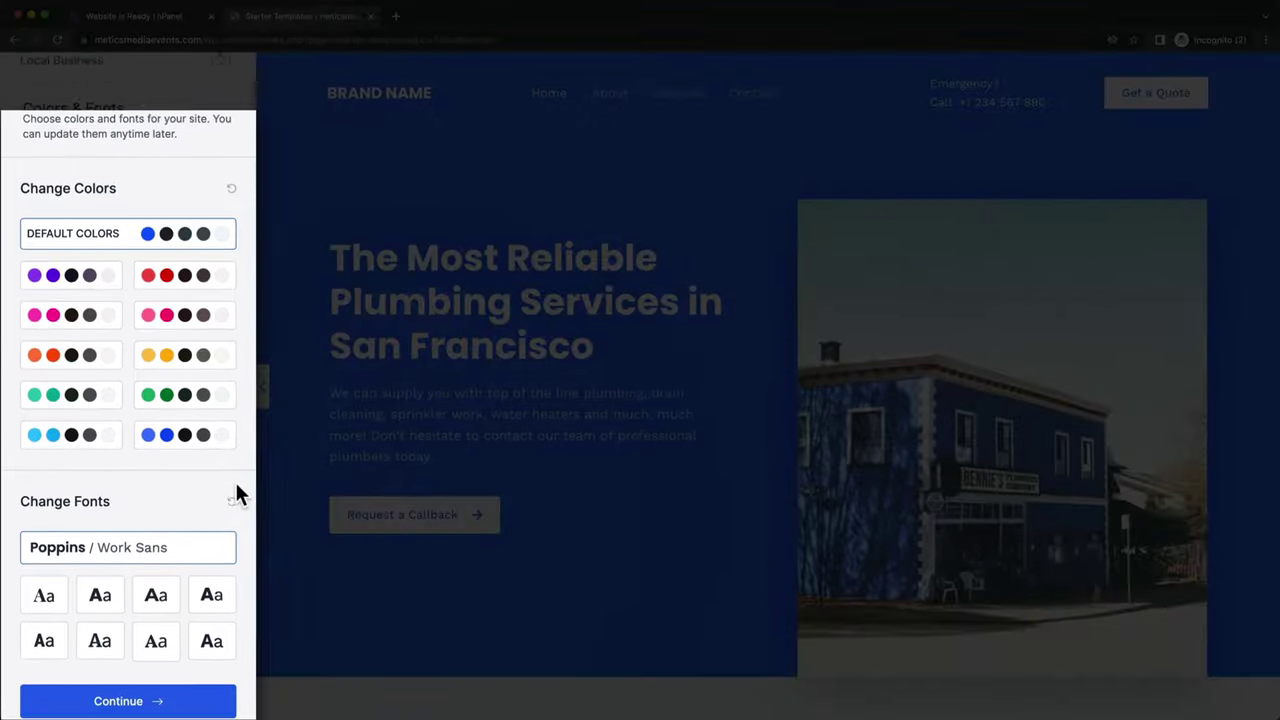
- Keep the default colors and Poppins / Work Sans fonts and continue
scroll(236, 486, down, 2)
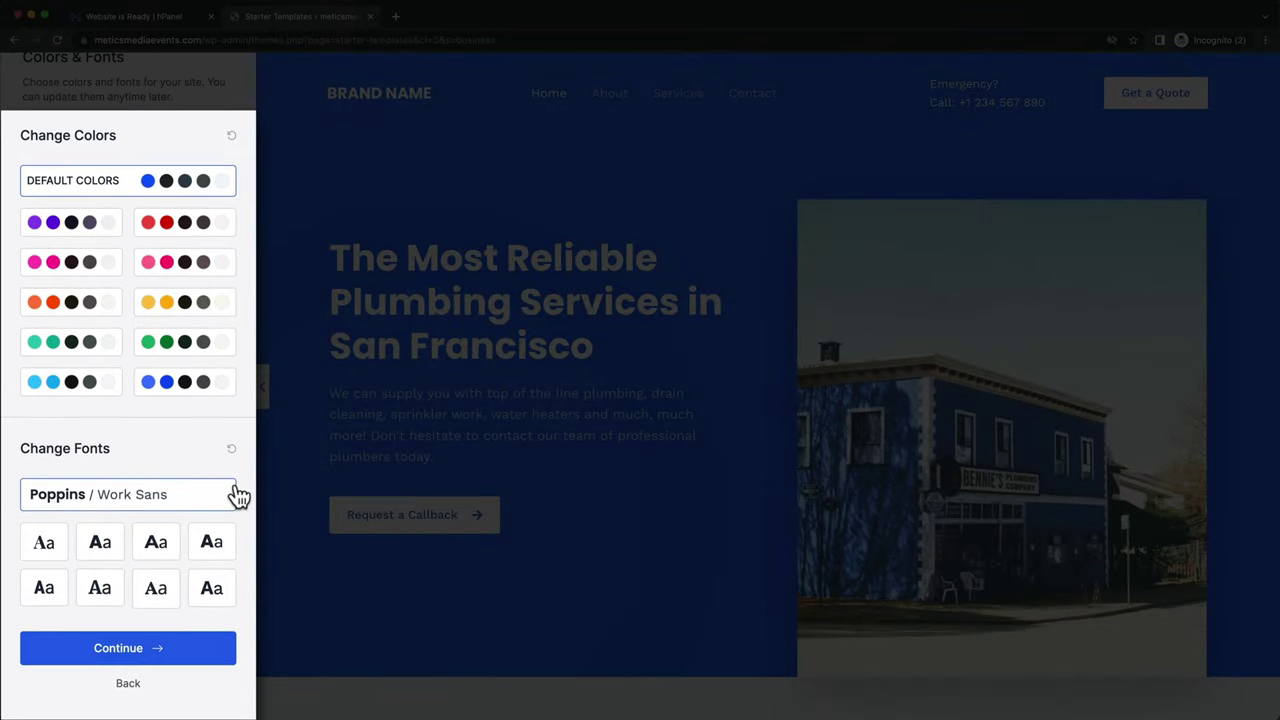
scroll(238, 494, up, 3)
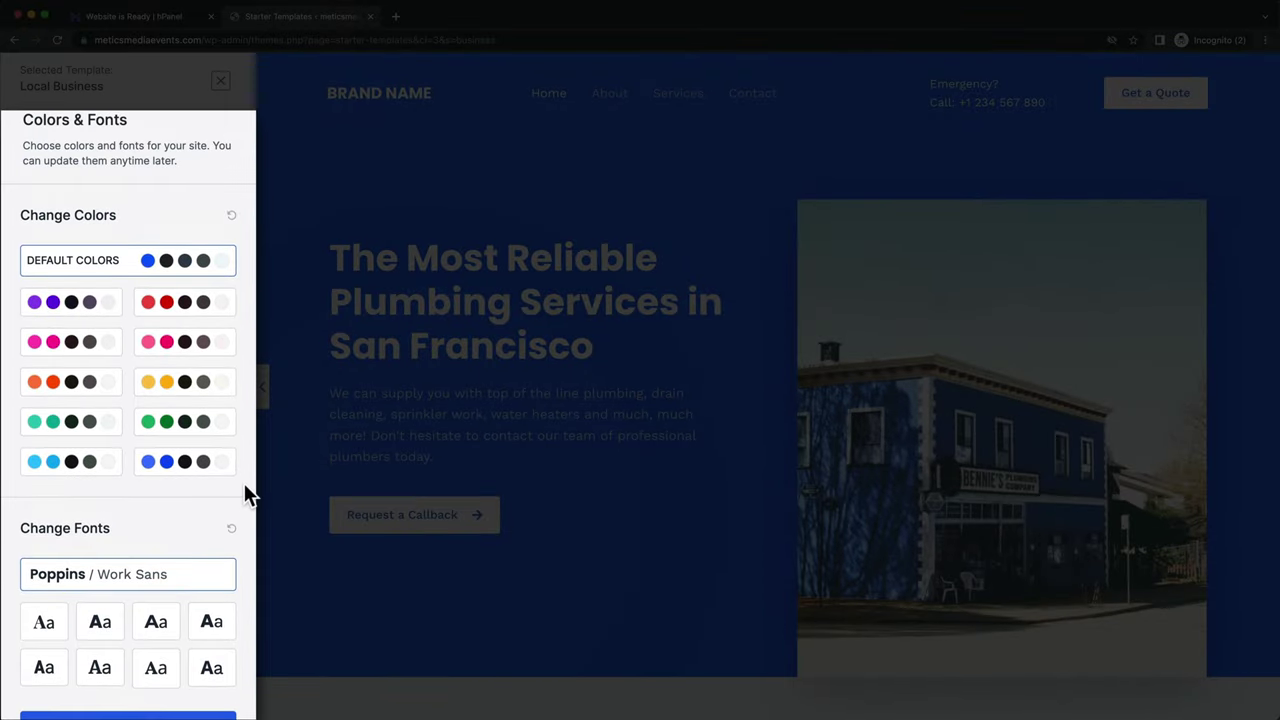
scroll(244, 483, down, 1)
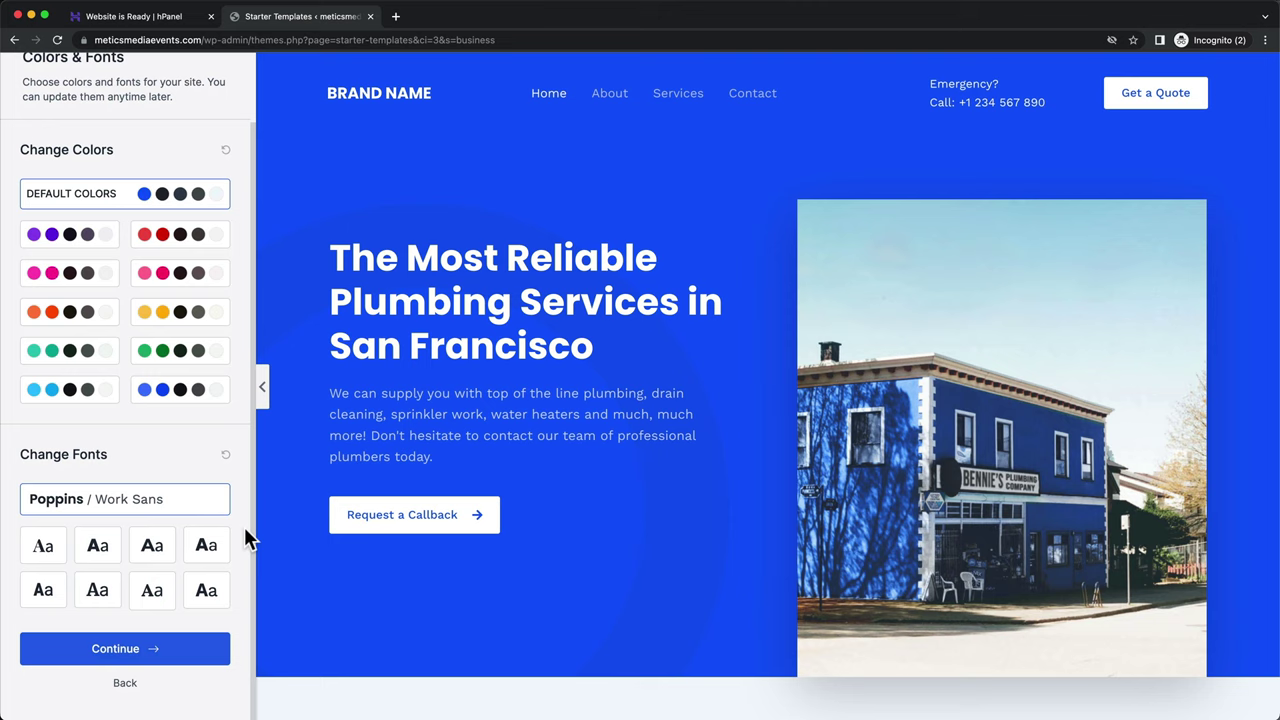
click(193, 655)
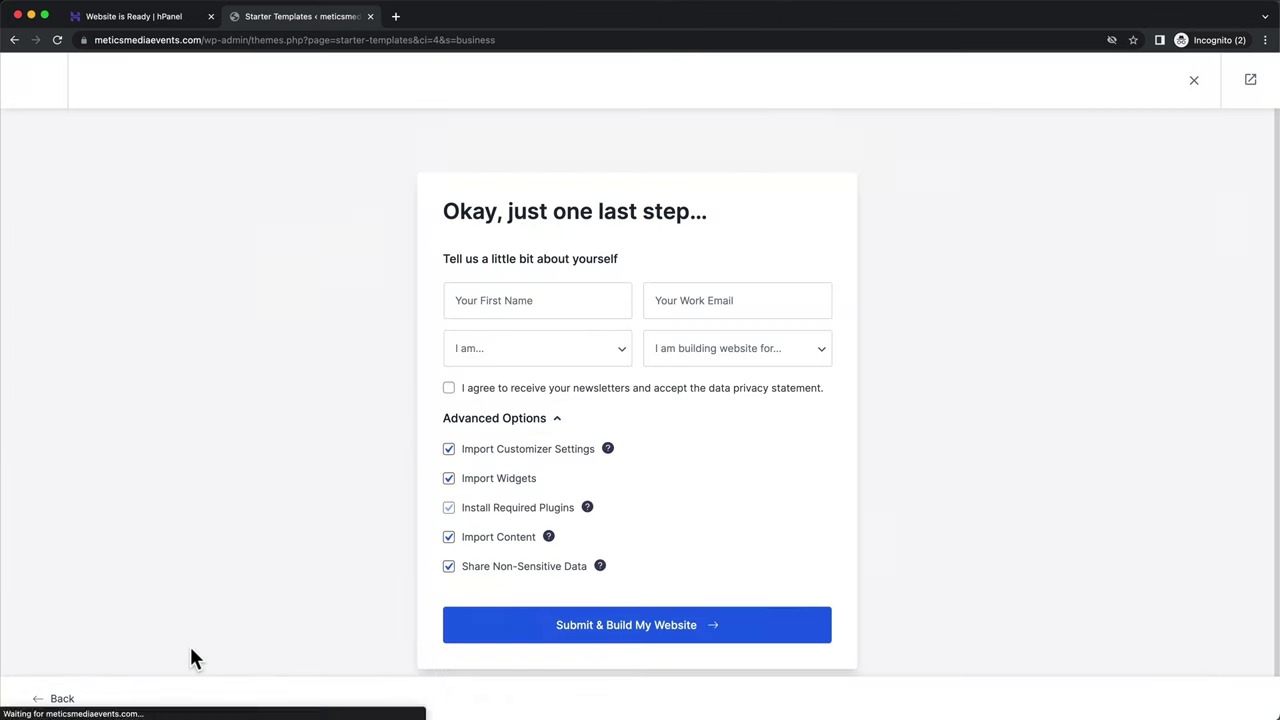
- Build the website from the Local Business template and scroll through the new home page
click(593, 643)
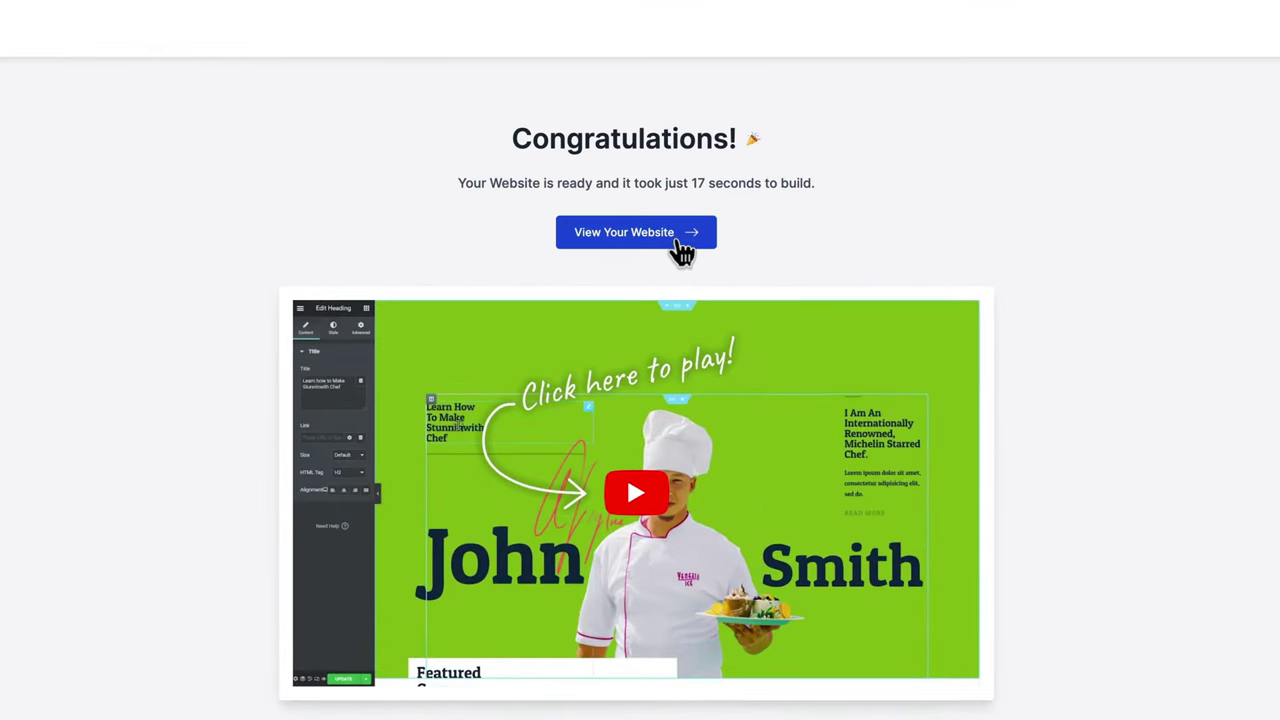
click(676, 240)
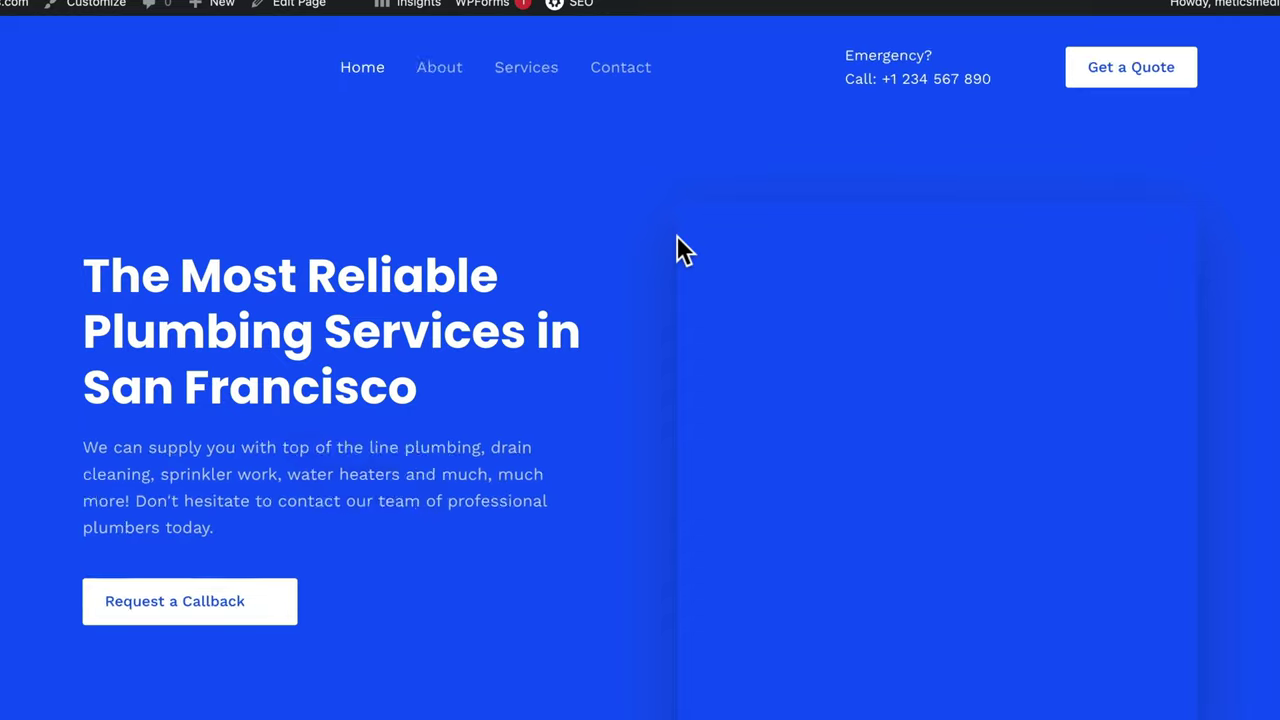
scroll(669, 259, down, 2)
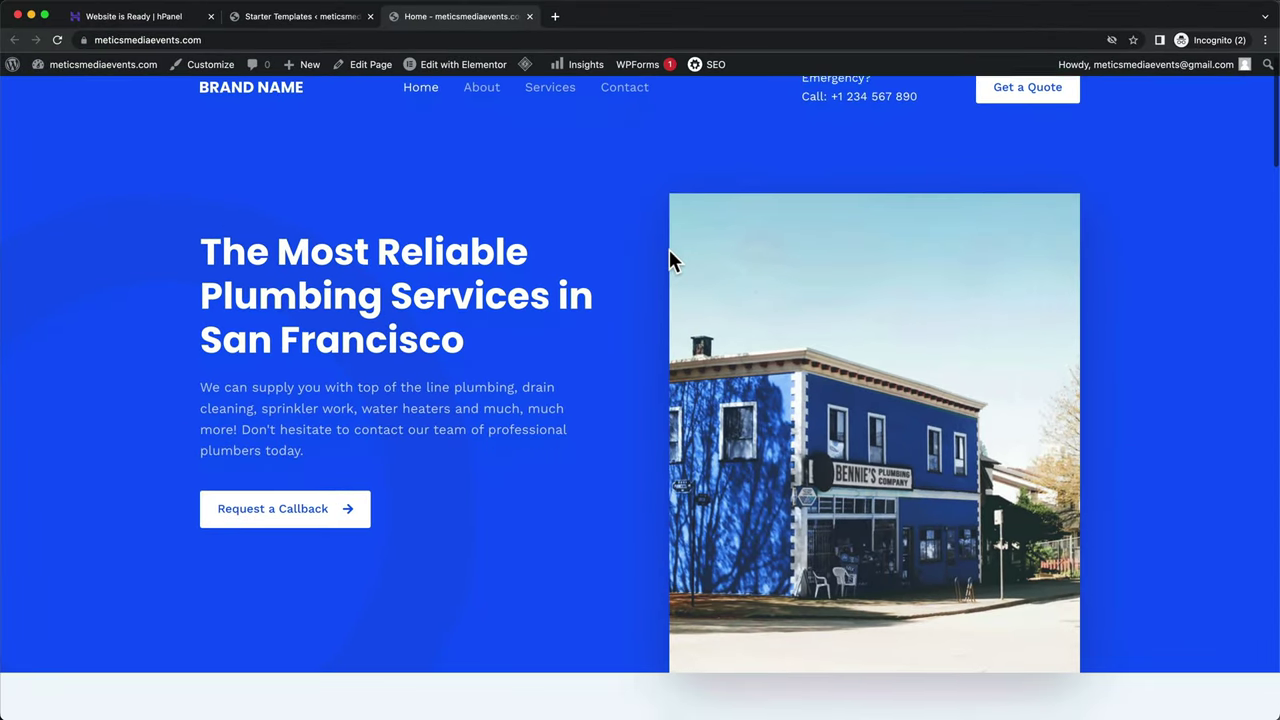
scroll(670, 257, down, 10)
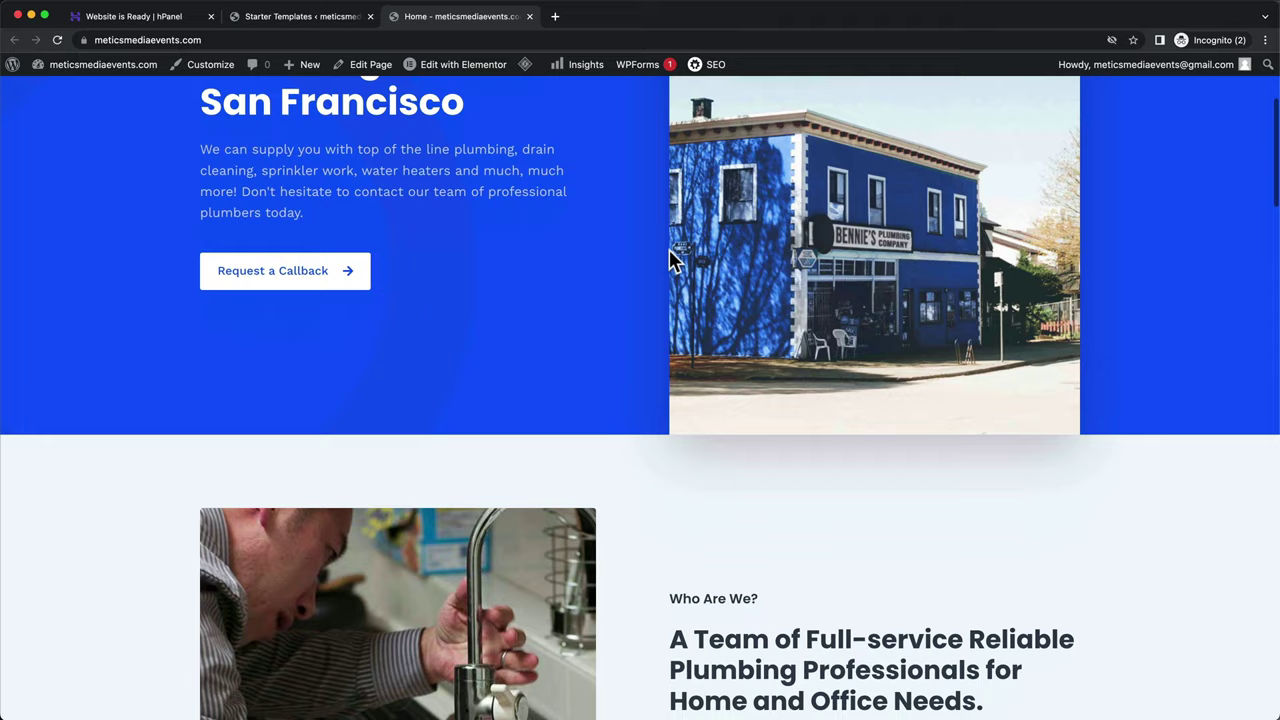
scroll(669, 252, down, 10)
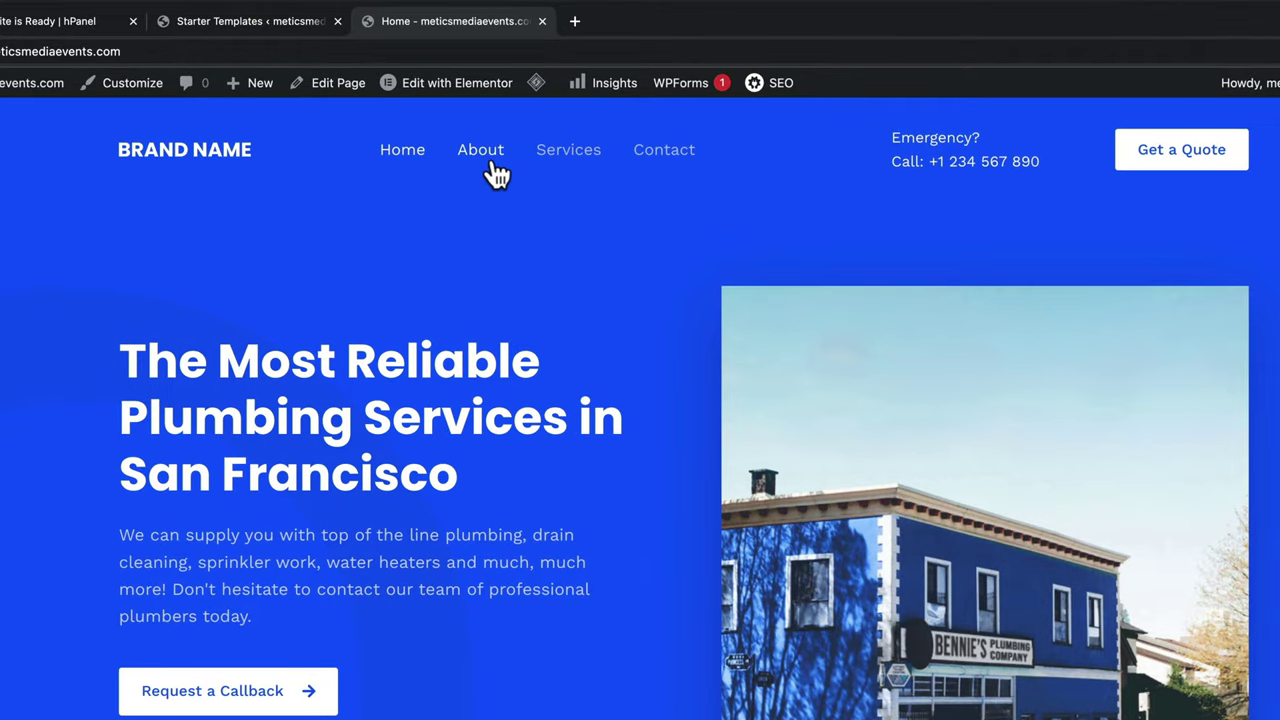
- Open the live site's About Us page and scroll through it
click(489, 158)
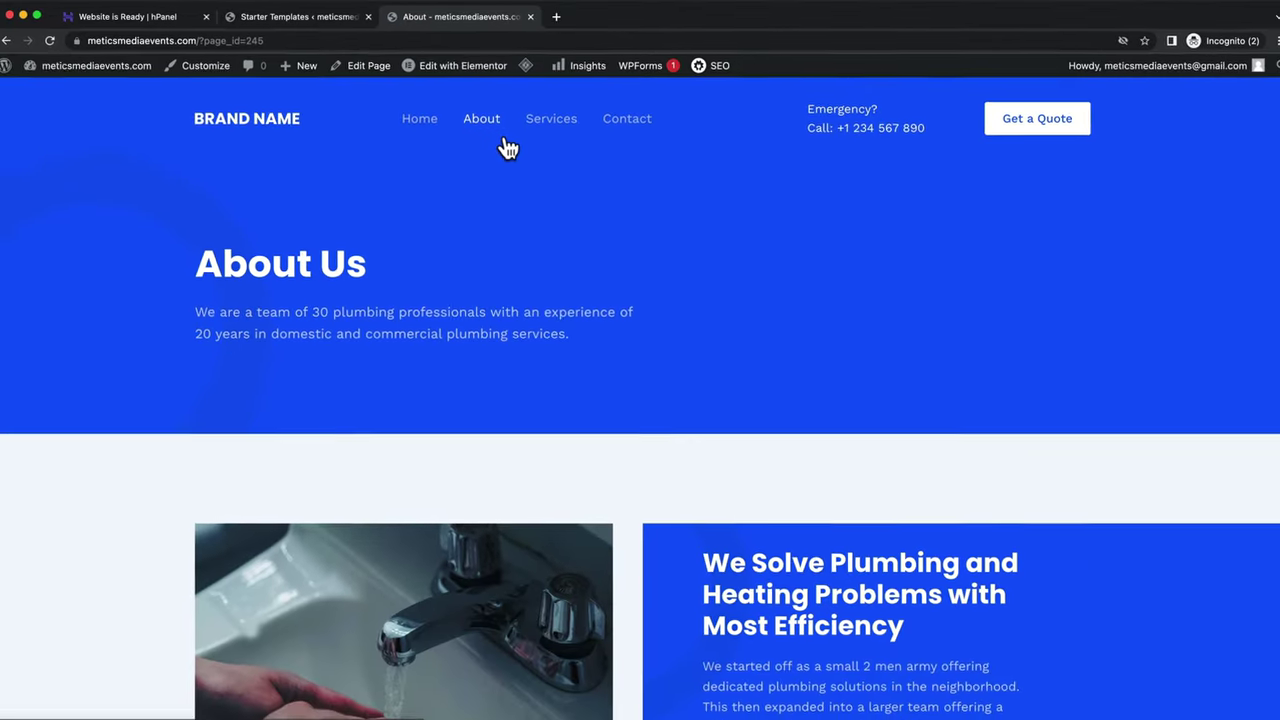
scroll(612, 232, down, 1)
scroll(612, 232, down, 6)
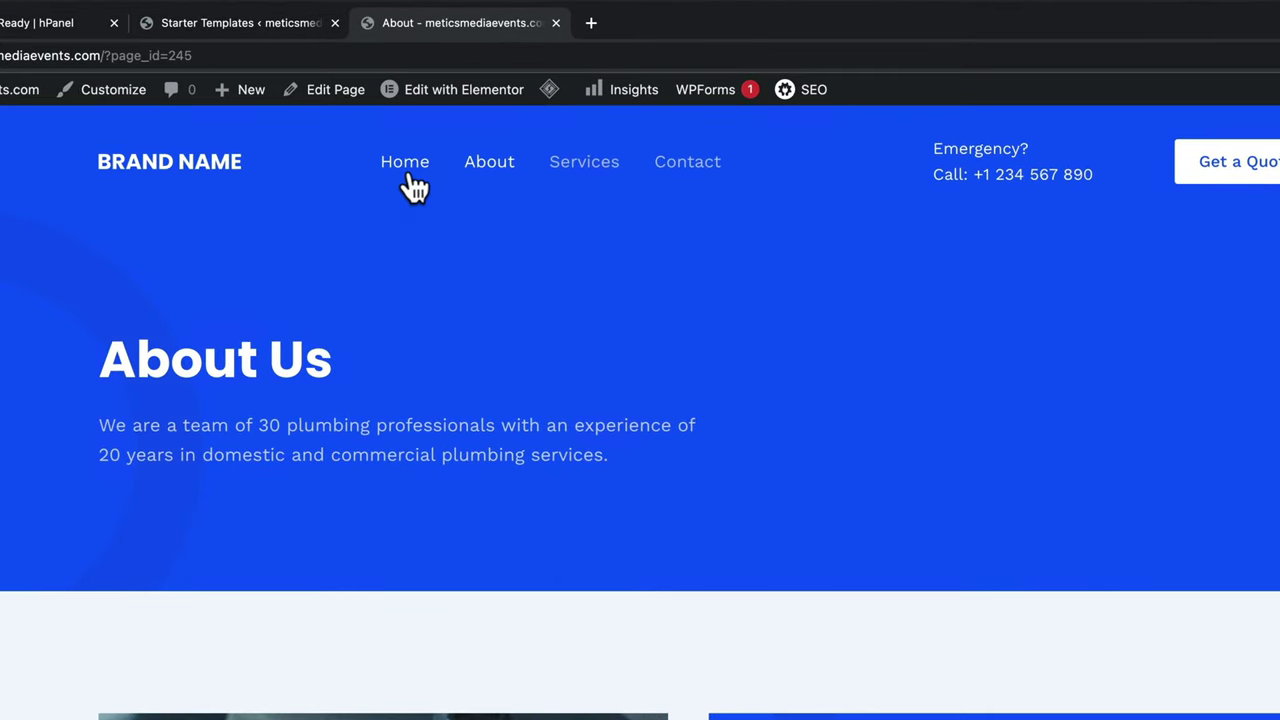
- Edit the Home page in Elementor and change the hero heading to 'This is my new website'
click(405, 165)
mouse_move(482, 98)
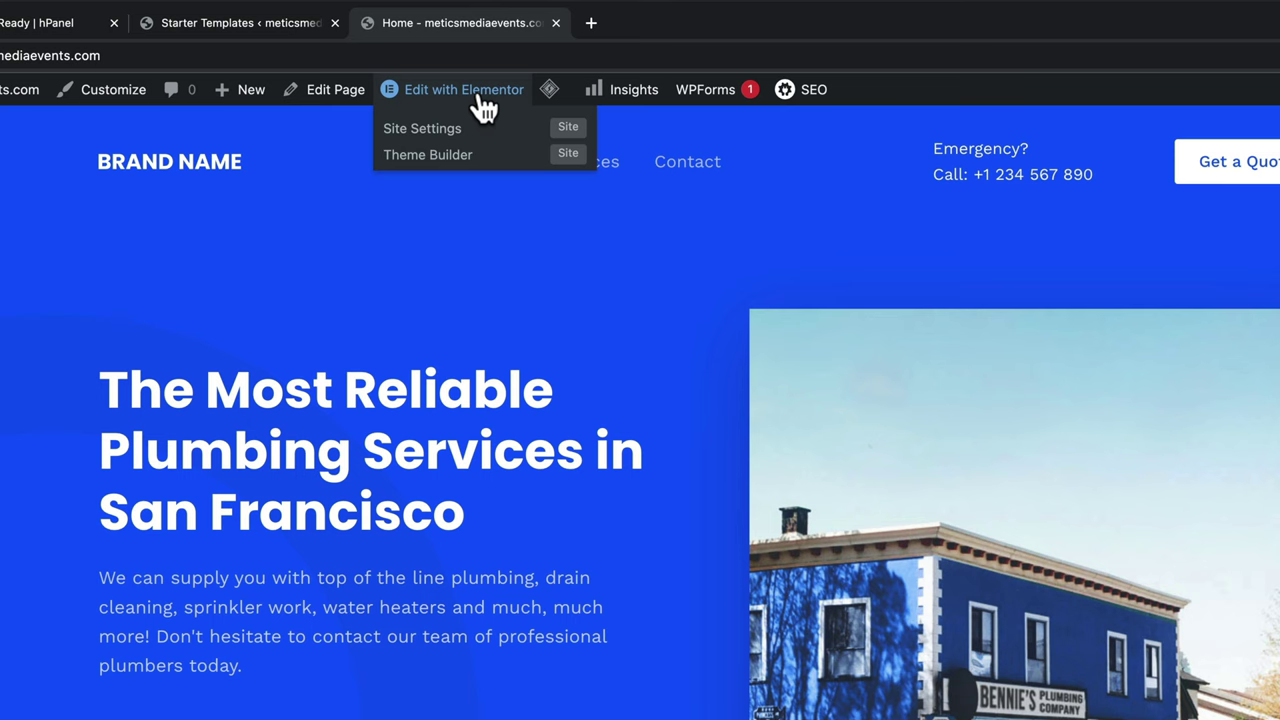
click(484, 100)
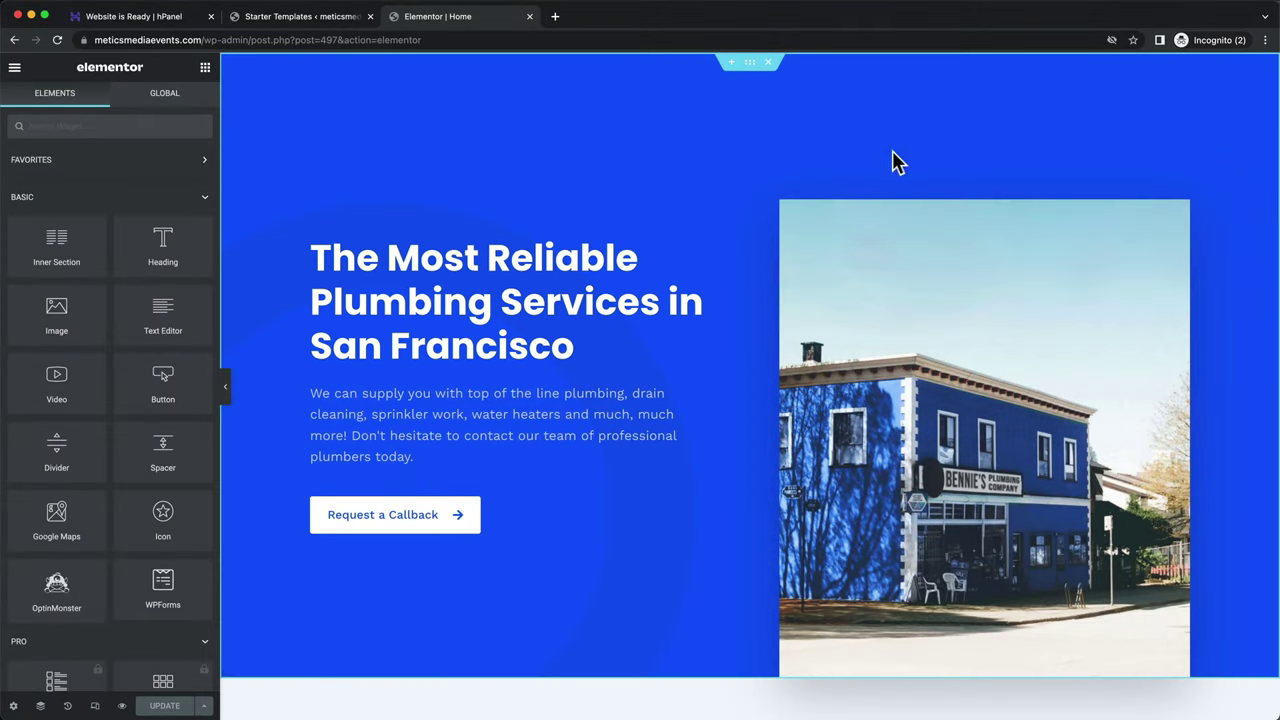
click(511, 302)
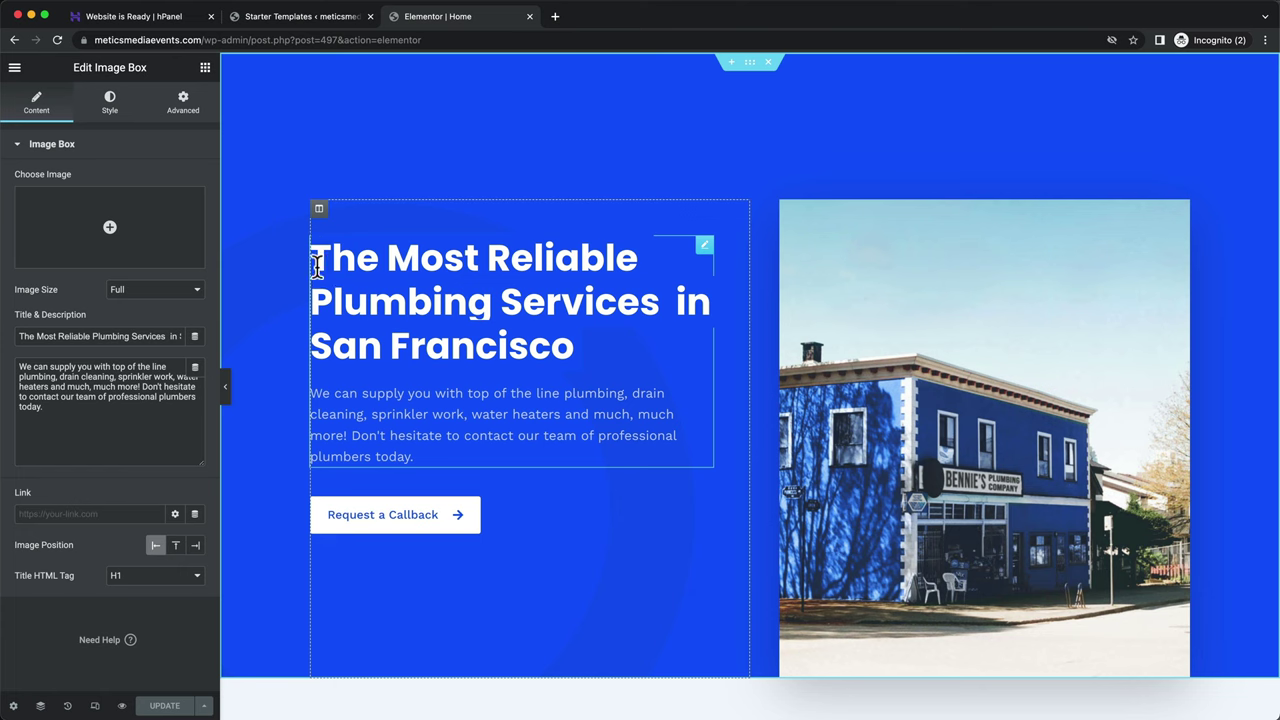
key(ctrl+a)
text(This is my new website)
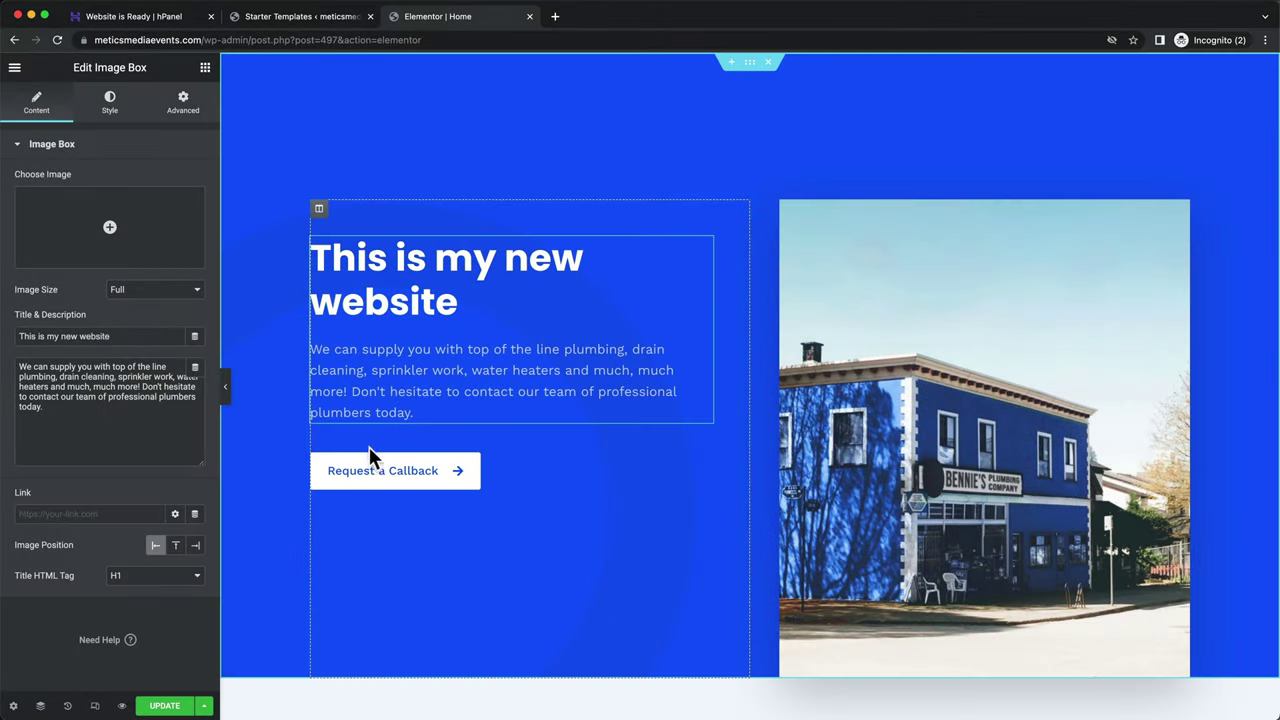
- Change the Request a Callback button label to 'Learn more'
click(374, 482)
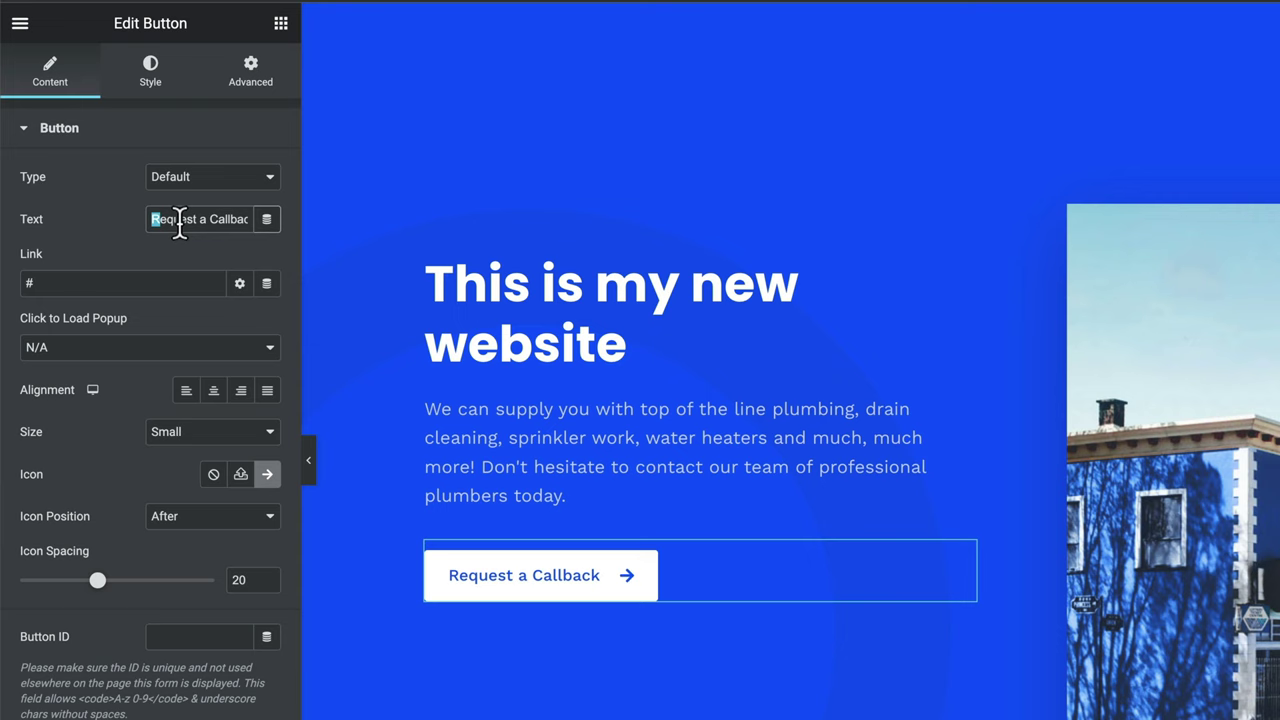
key(ctrl+a)
text(L)
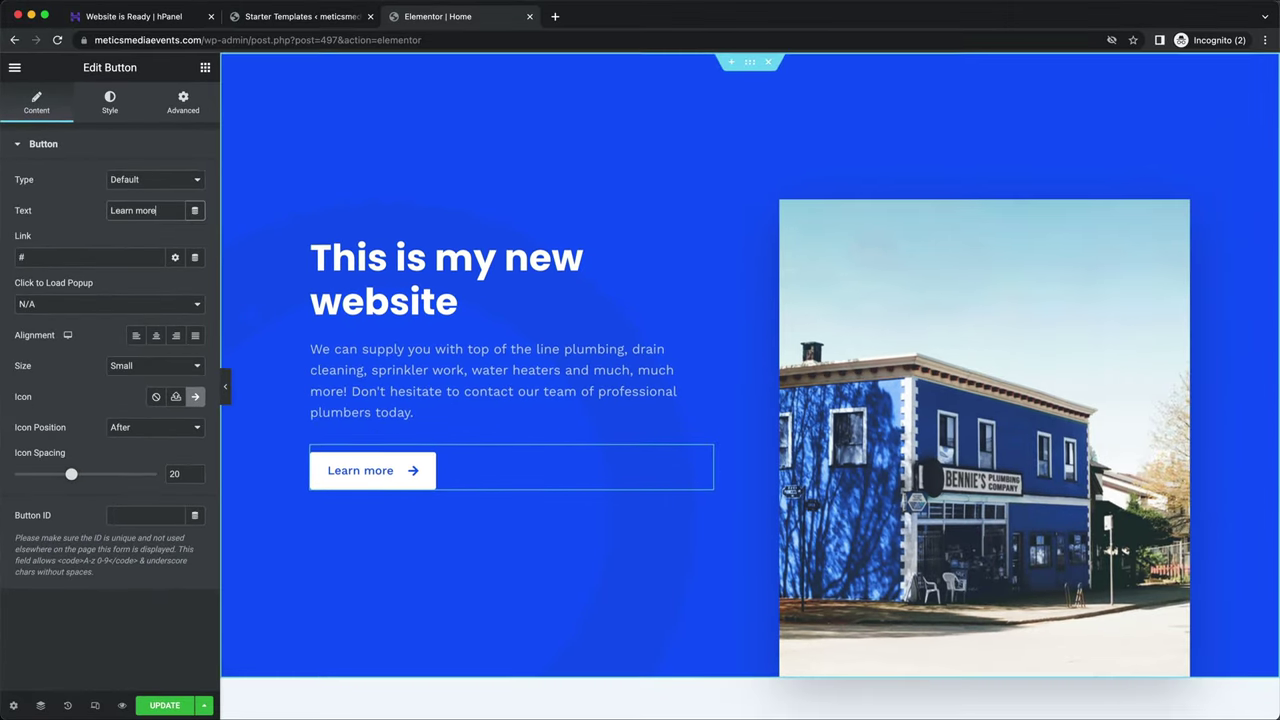
scroll(1045, 413, down, 3)
scroll(767, 358, down, 10)
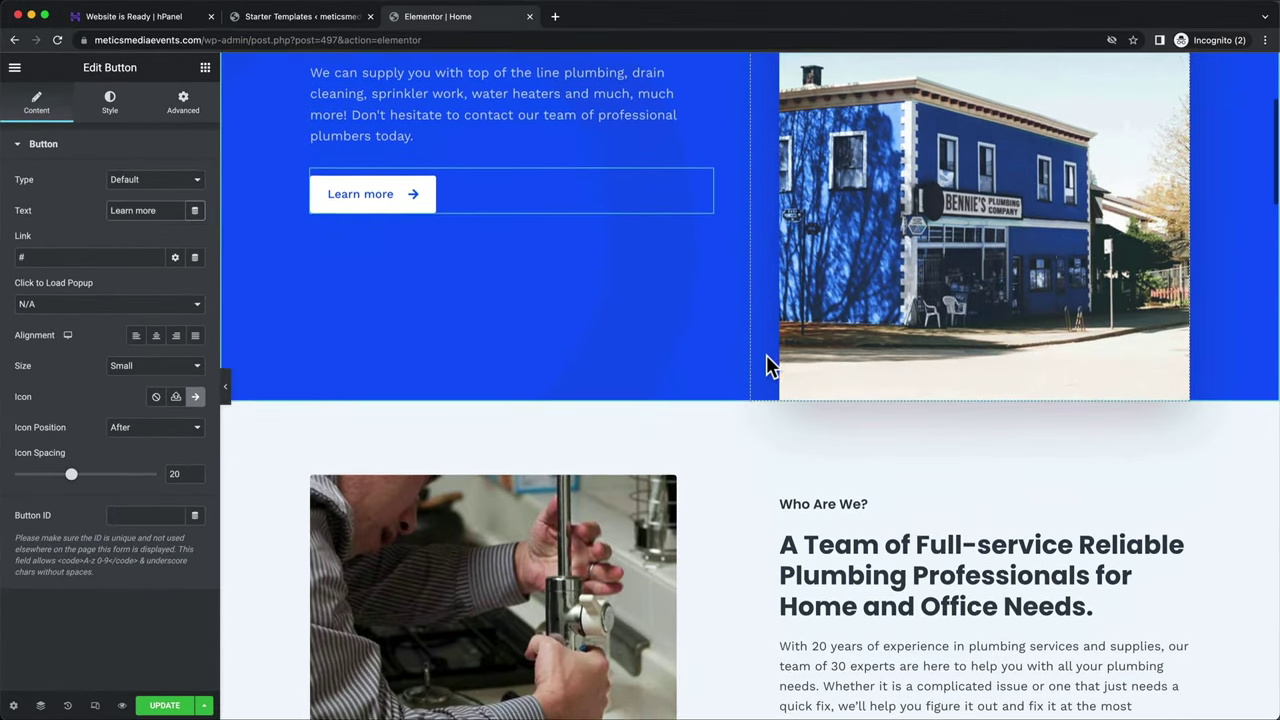
scroll(766, 354, down, 5)
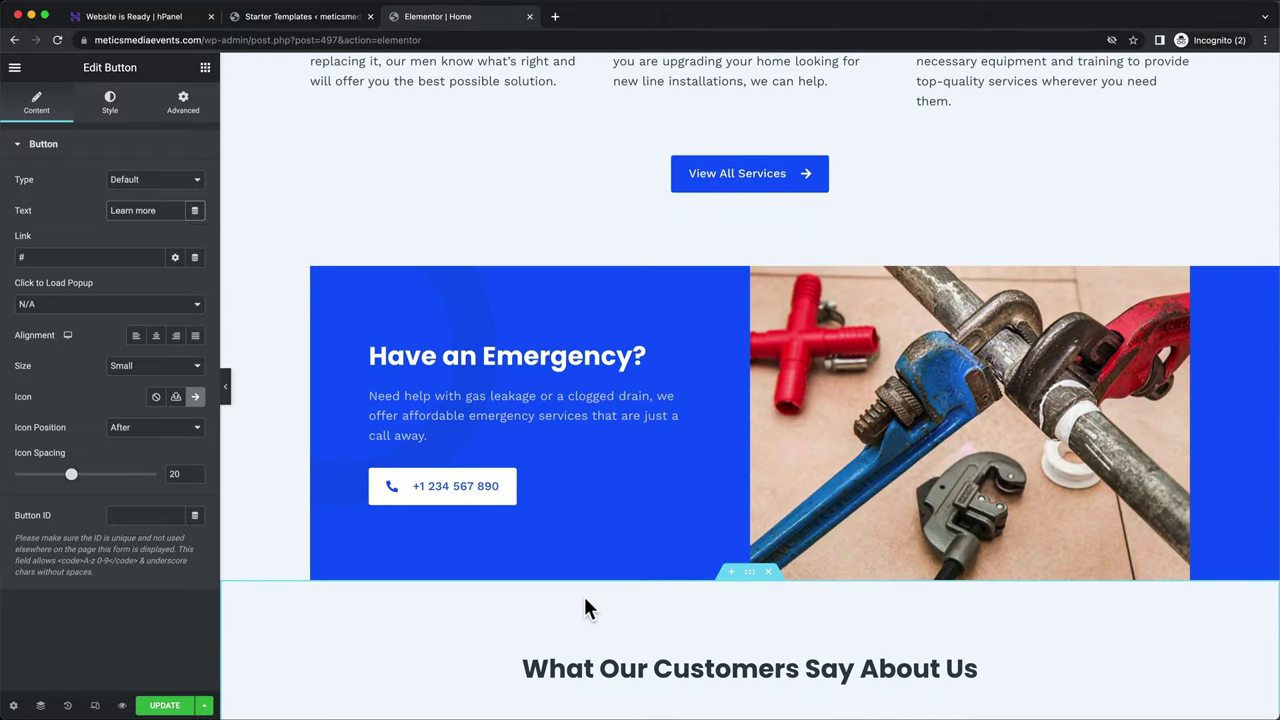
- Upload a mountain photo and insert it in place of the emergency section's pipes image
click(896, 462)
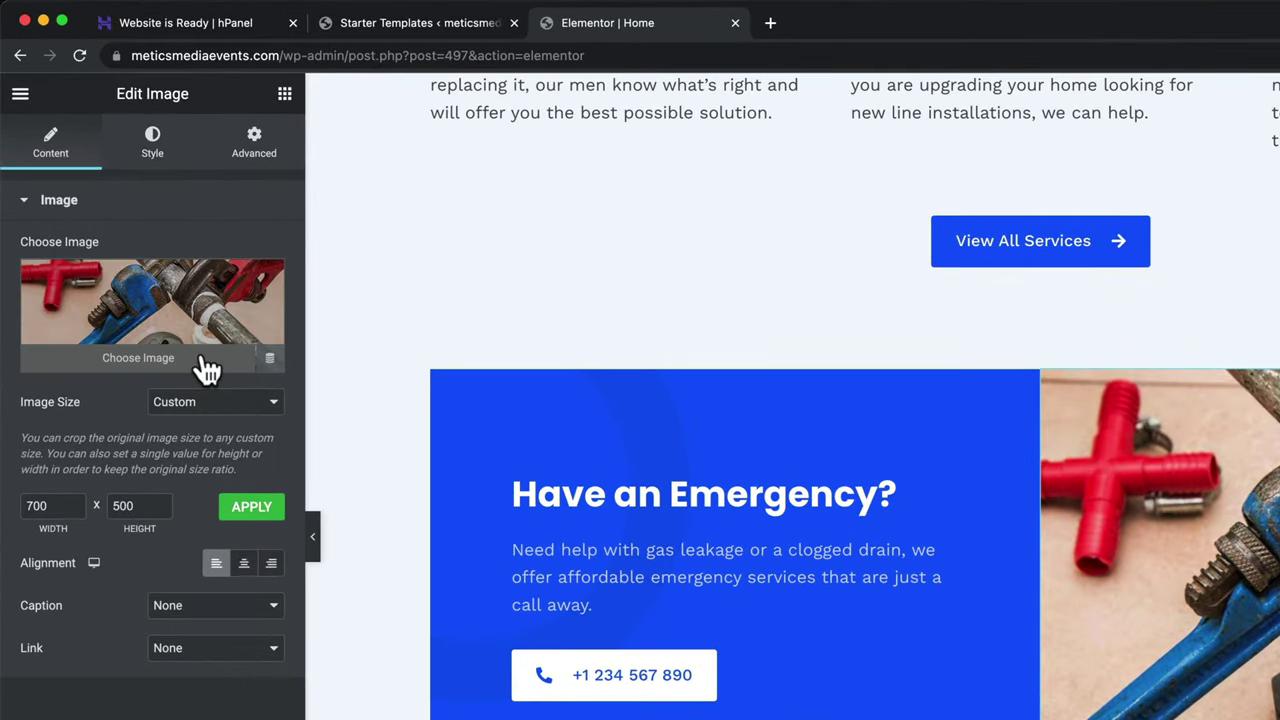
click(204, 364)
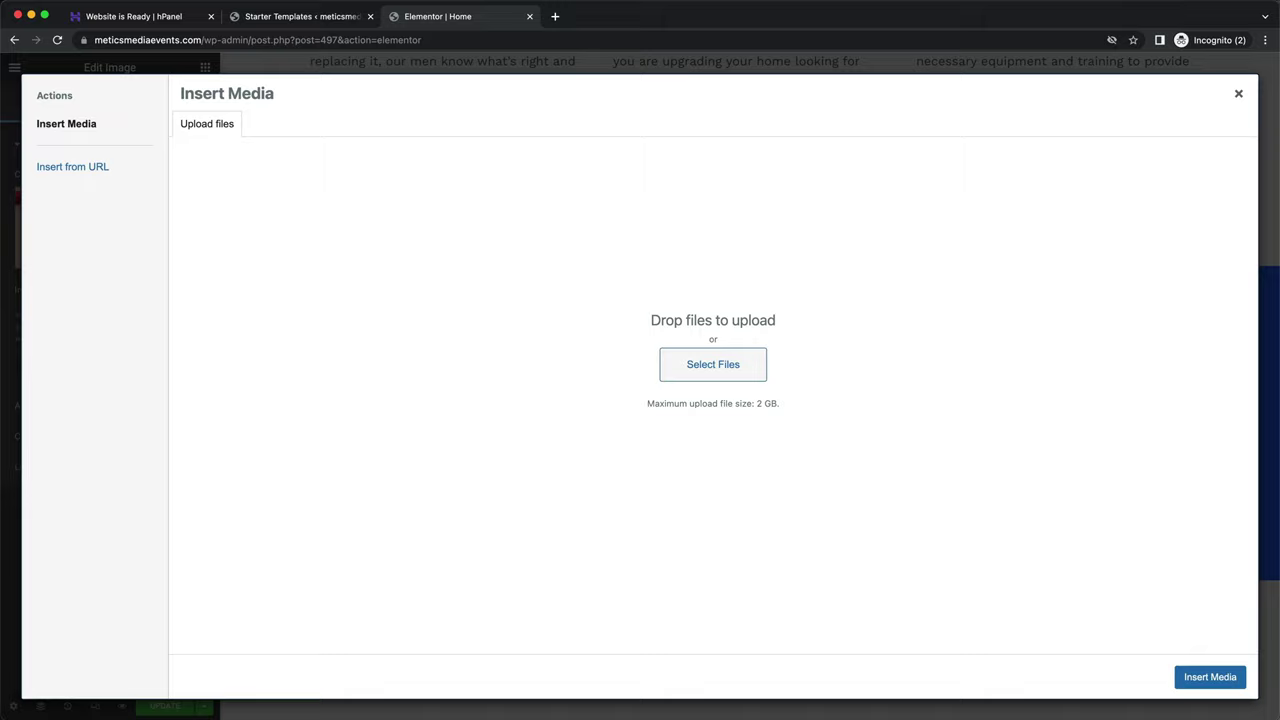
drag(780, 710, 815, 445)
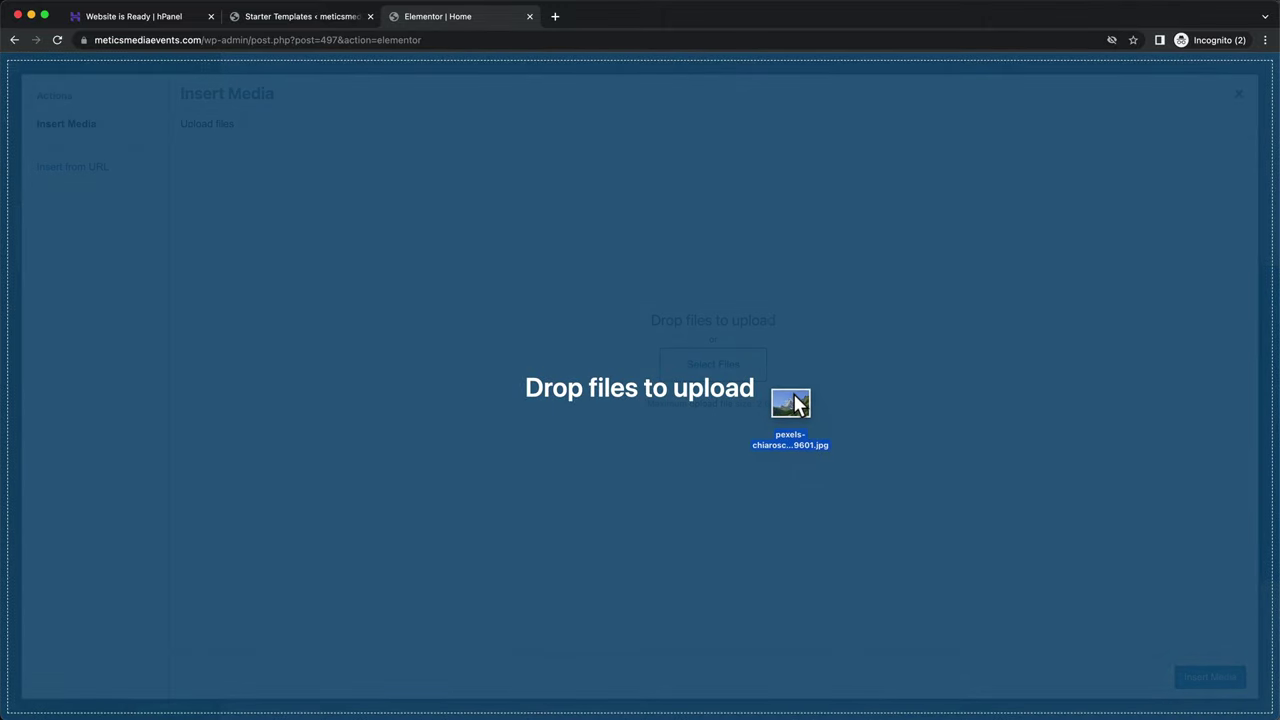
drag(797, 403, 794, 403)
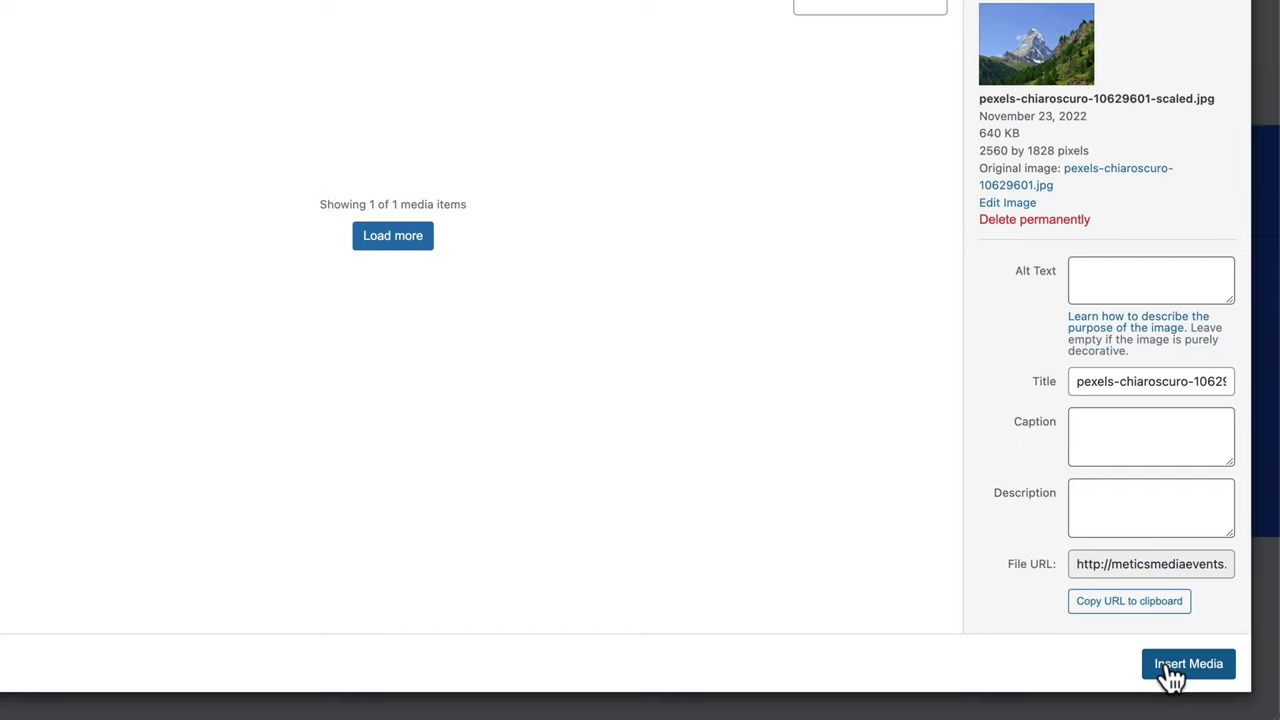
click(1172, 672)
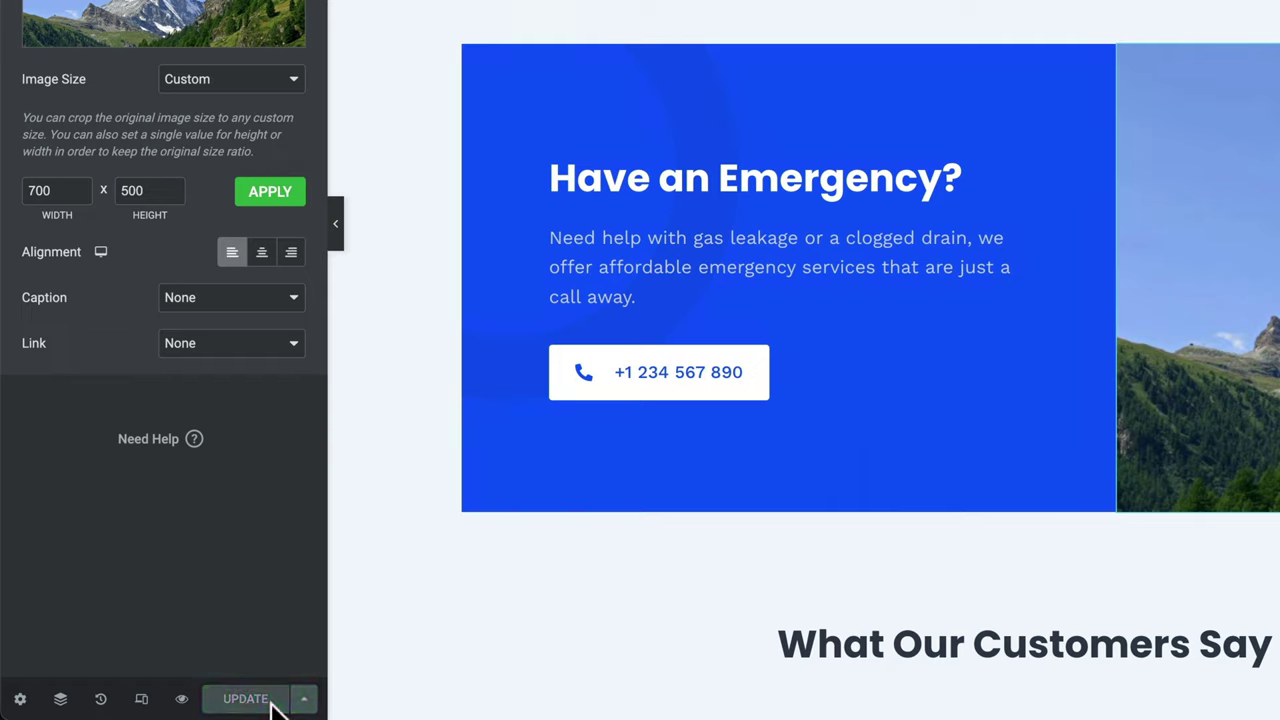
- Preview the edited Home page in a new tab and scroll through it
click(182, 700)
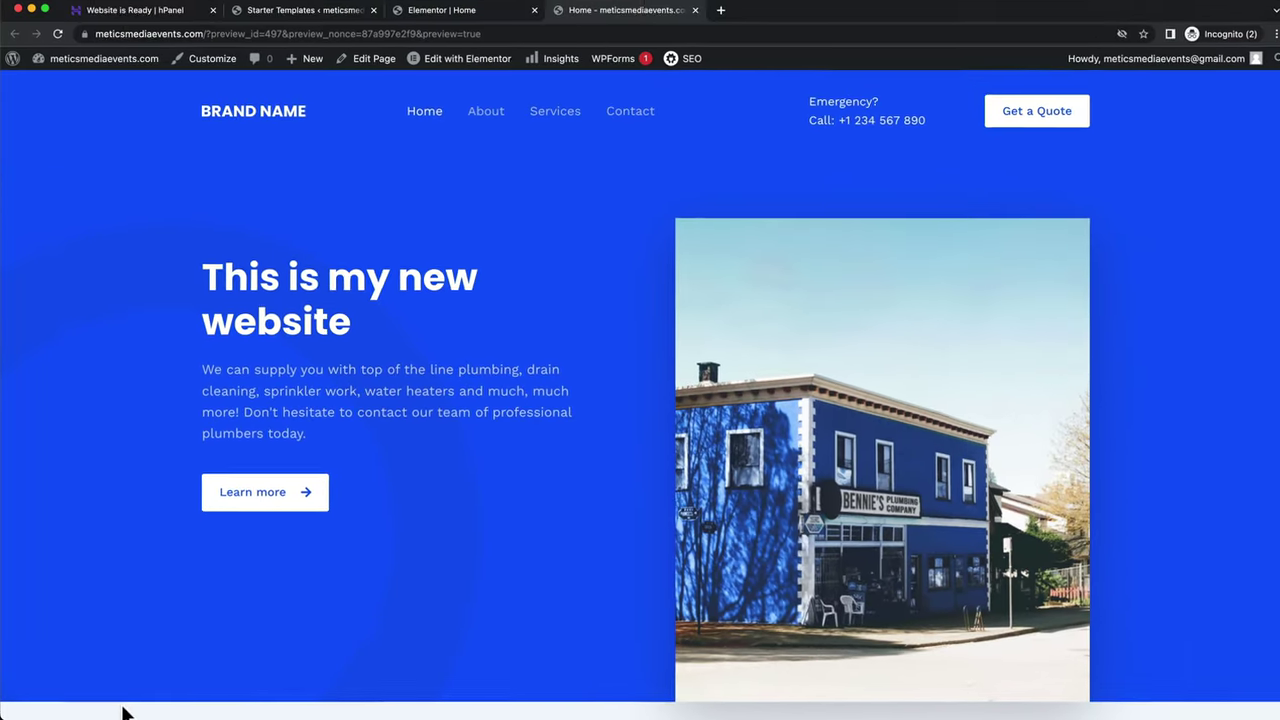
scroll(358, 558, down, 10)
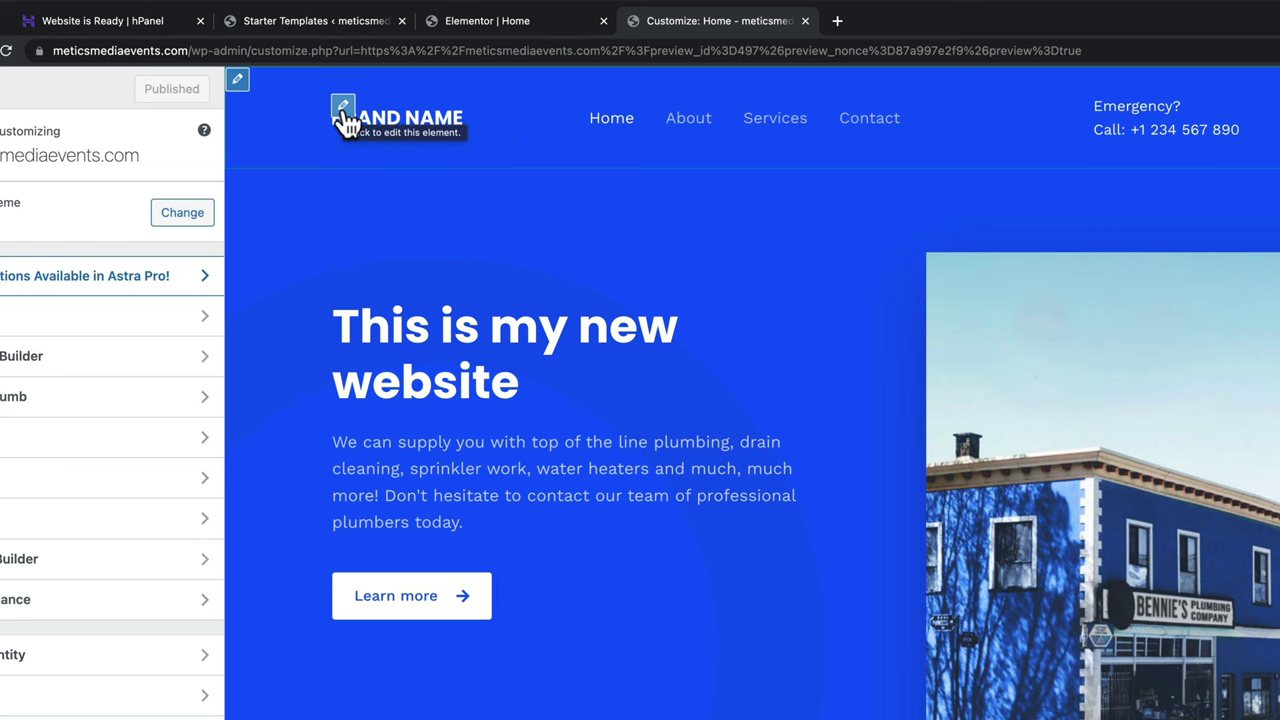
- Open the header logo settings in the Customizer and scroll the preview to the footer
click(343, 107)
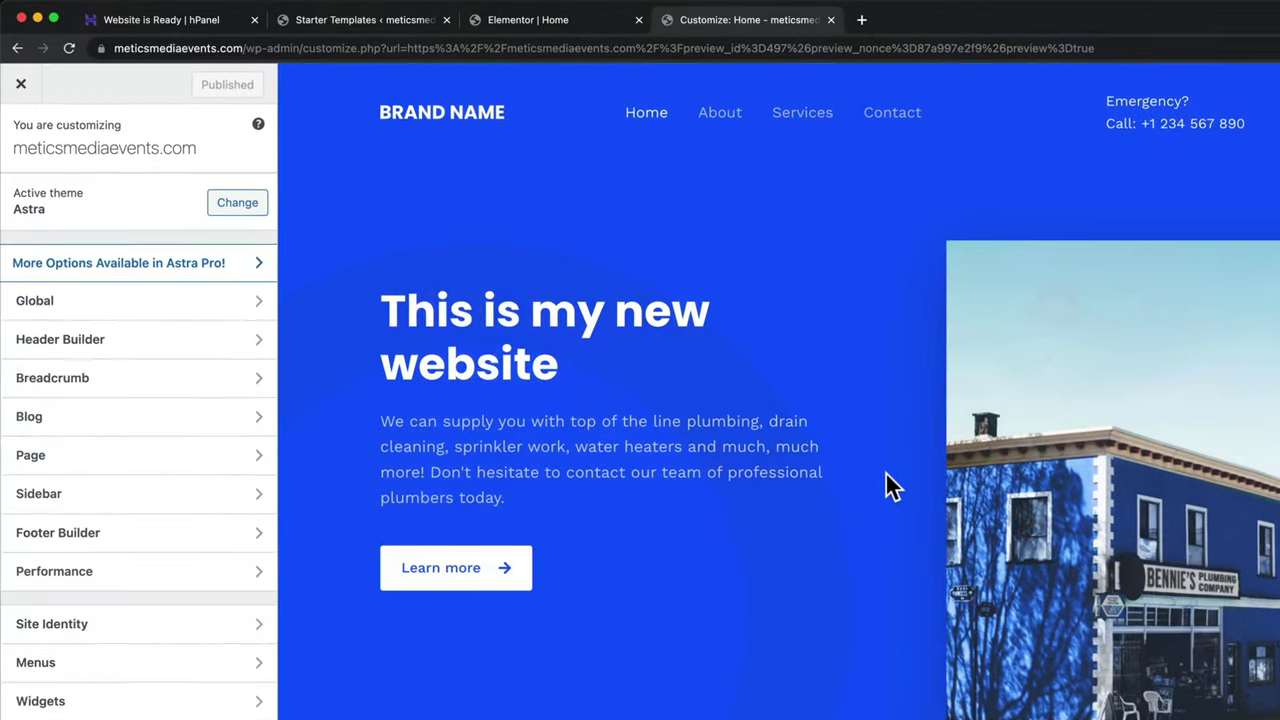
scroll(885, 471, down, 10)
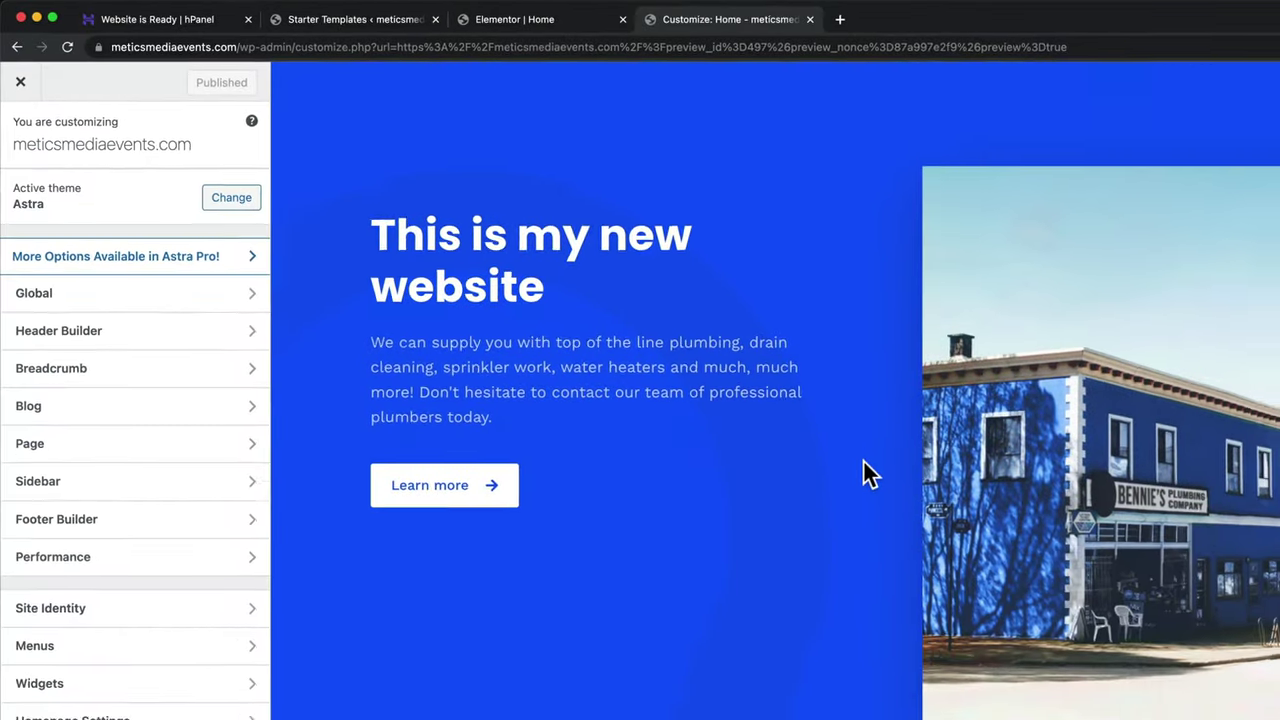
- Change the footer widget title to 'Metics Media', publish, and close the Customizer
scroll(740, 395, down, 15)
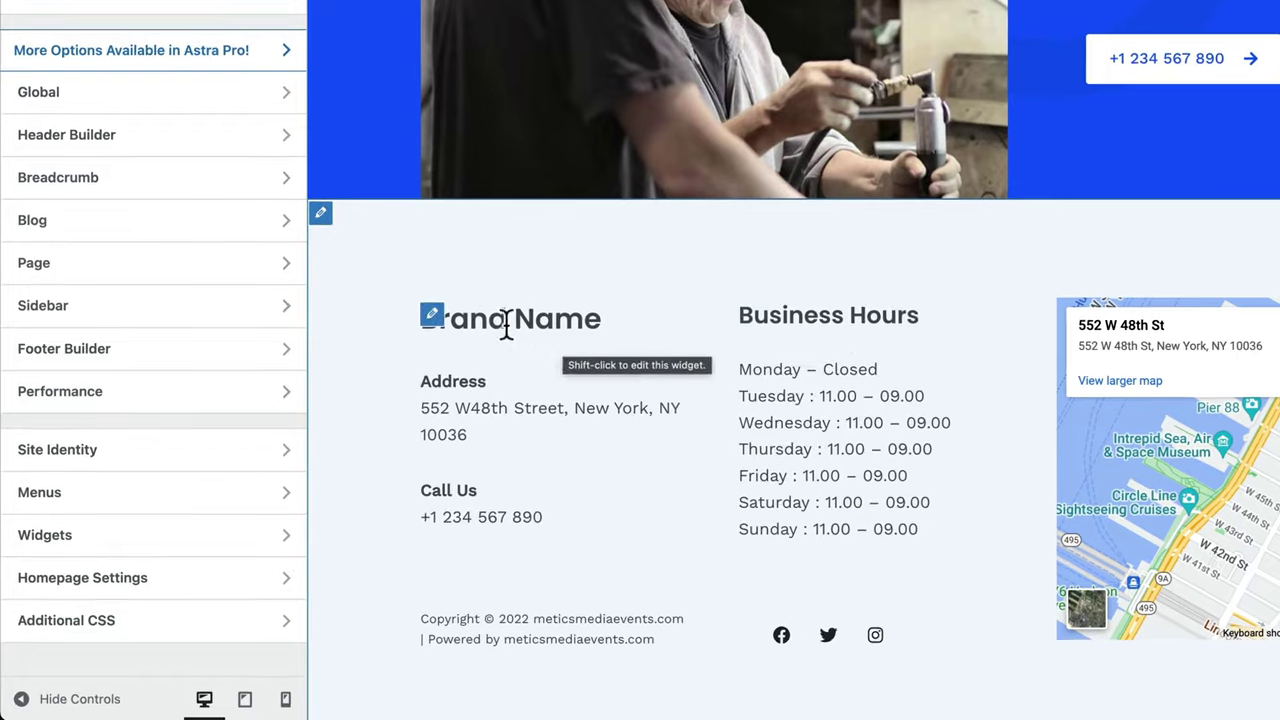
click(431, 316)
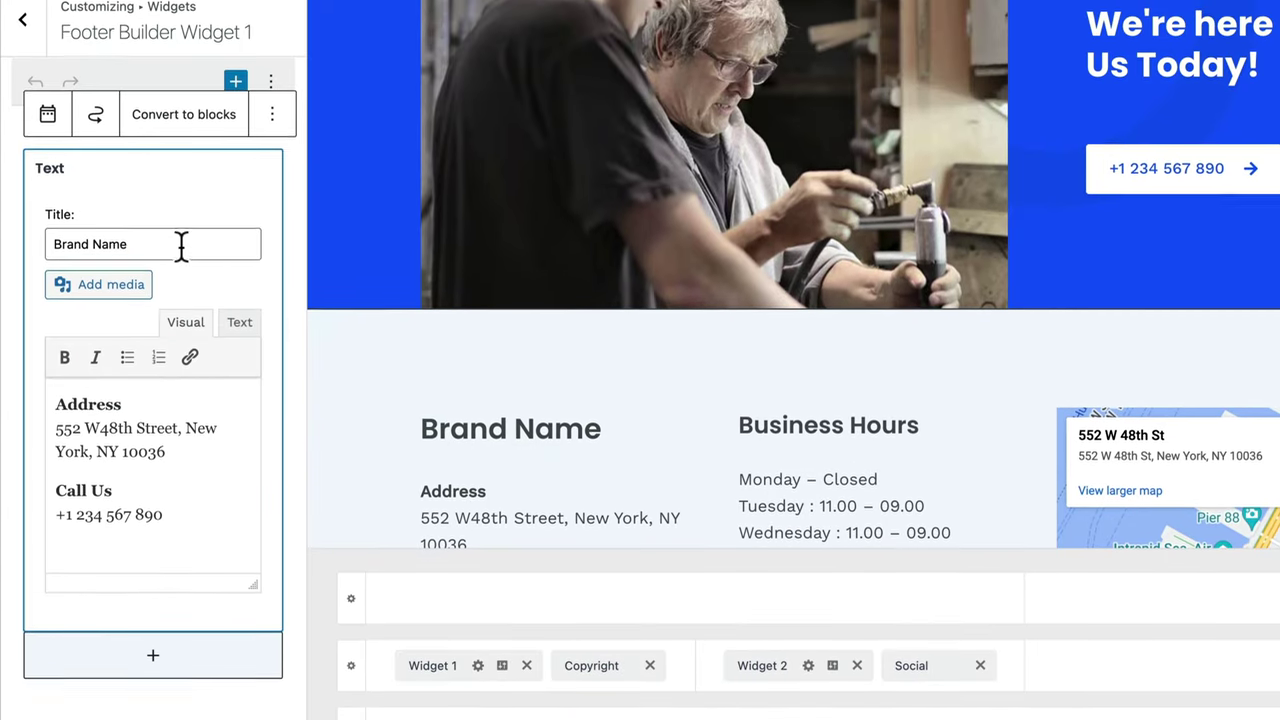
drag(181, 244, 90, 244)
text(Metics )
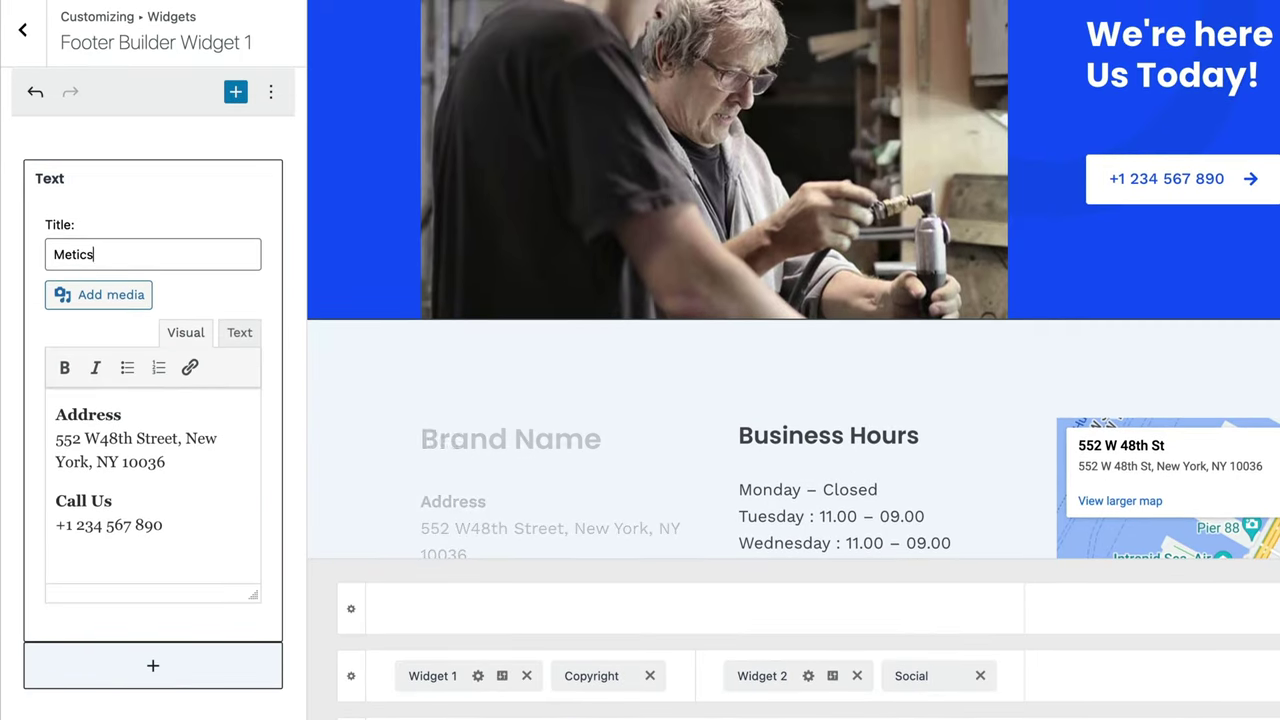
text(Media)
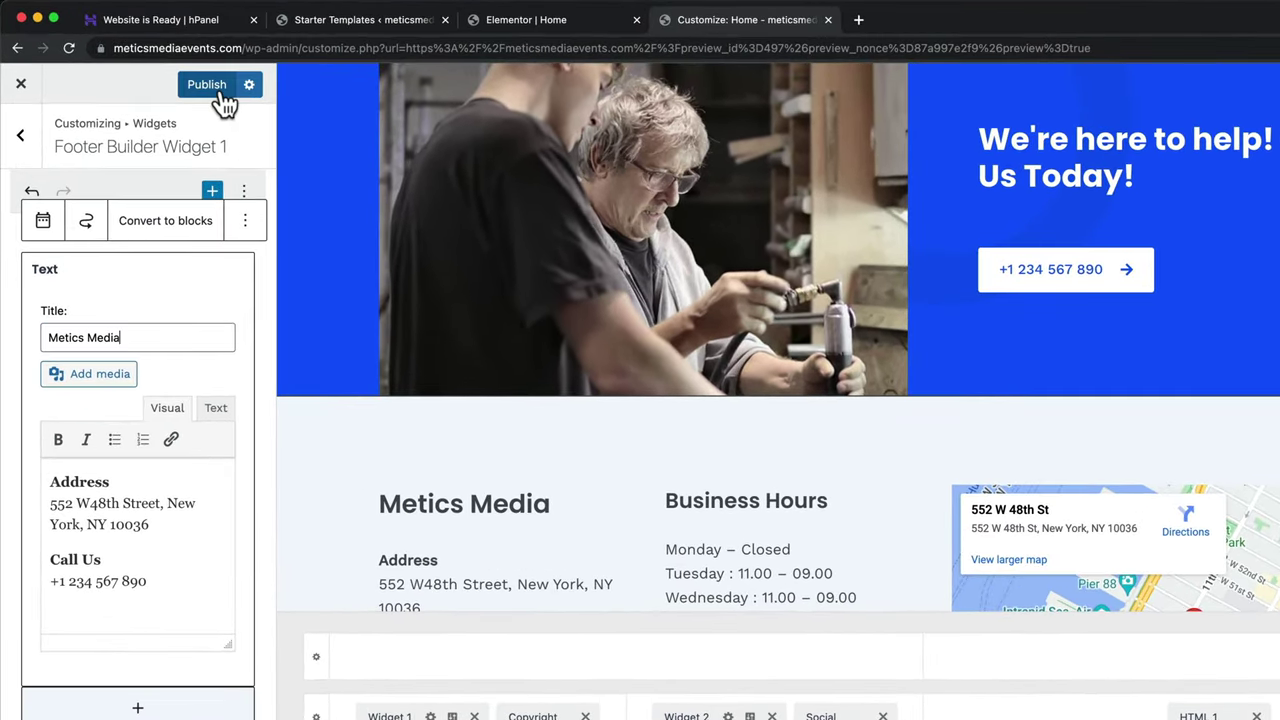
click(222, 96)
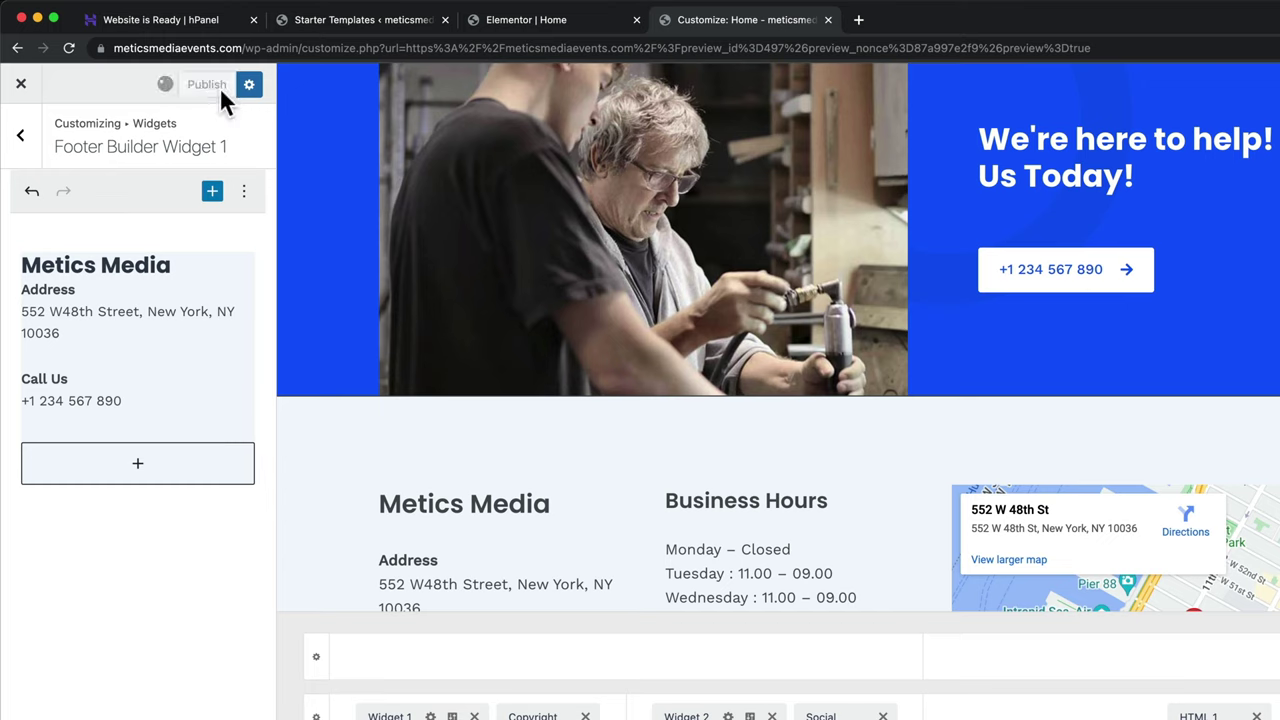
click(22, 88)
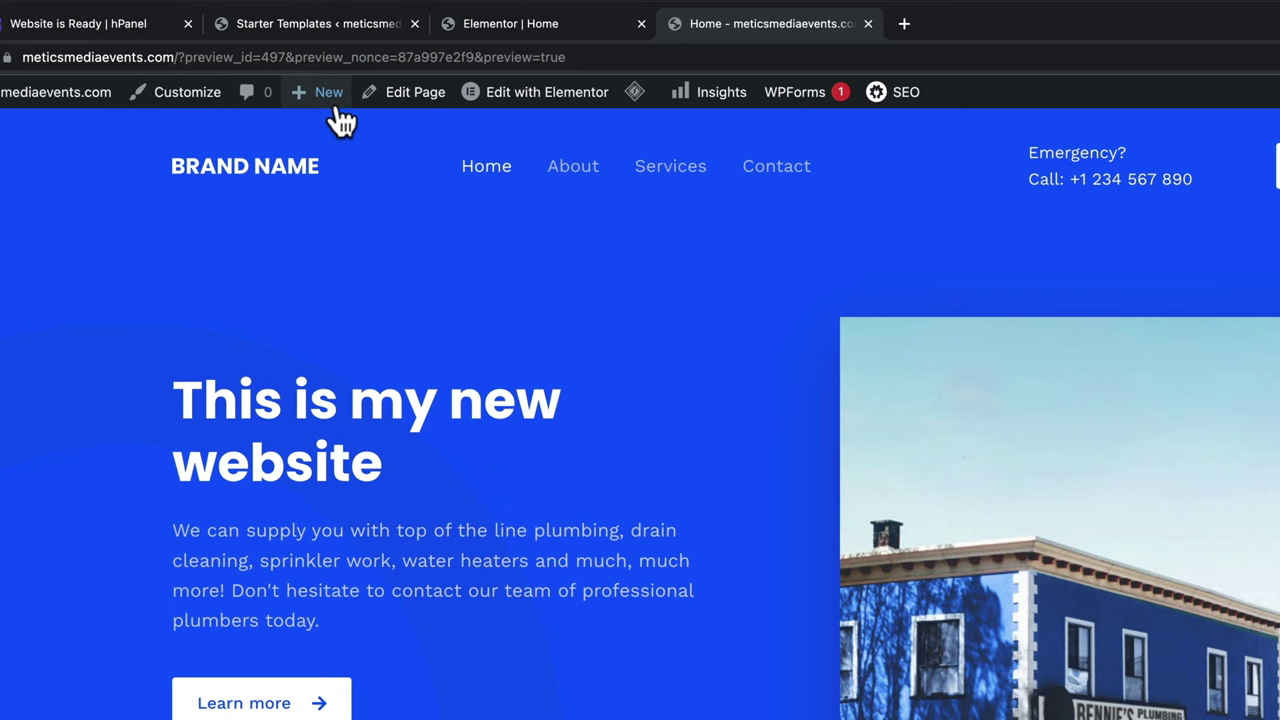
- Start a new page from the admin bar, title it 'Our Team', and open it in Elementor
mouse_move(317, 80)
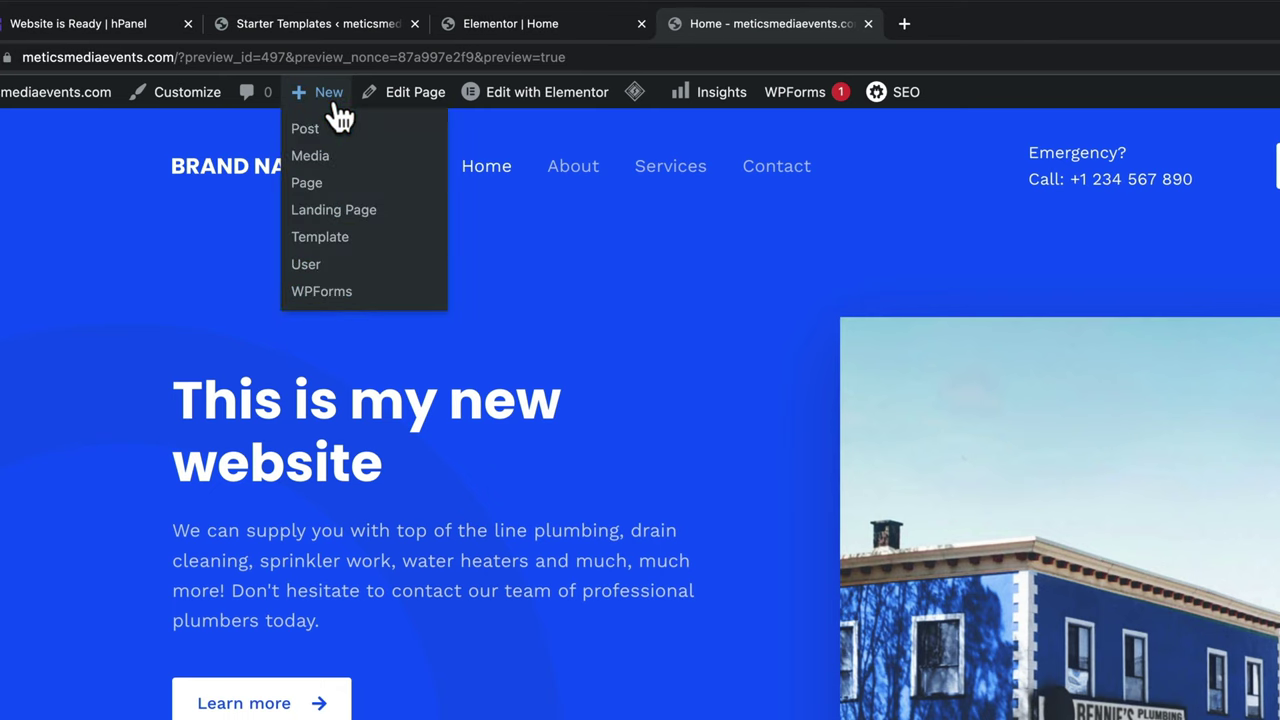
click(356, 188)
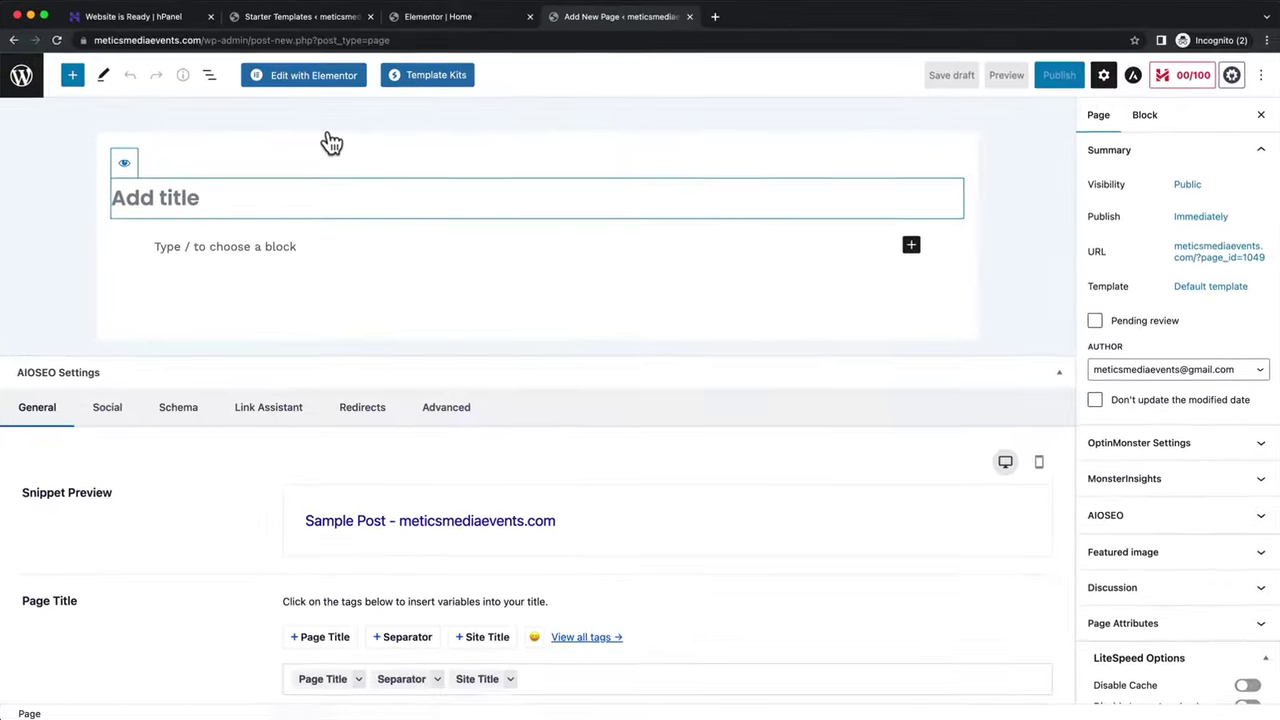
click(351, 211)
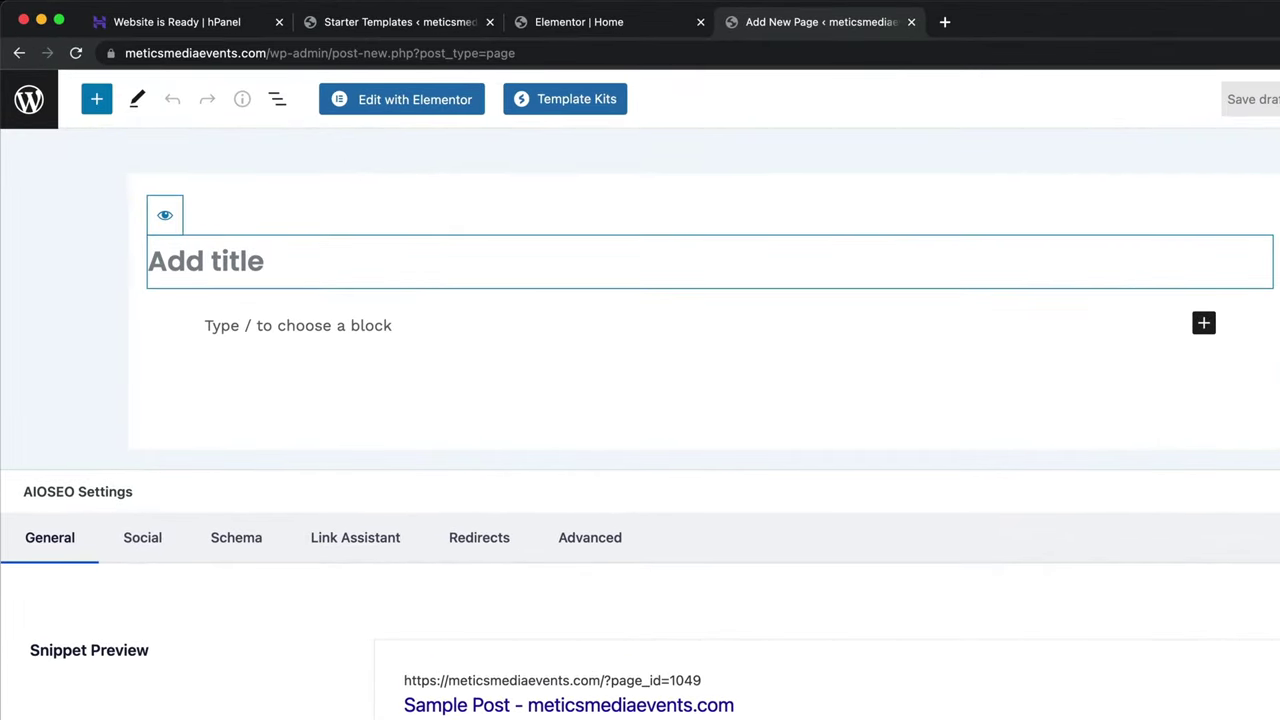
text(Our Team)
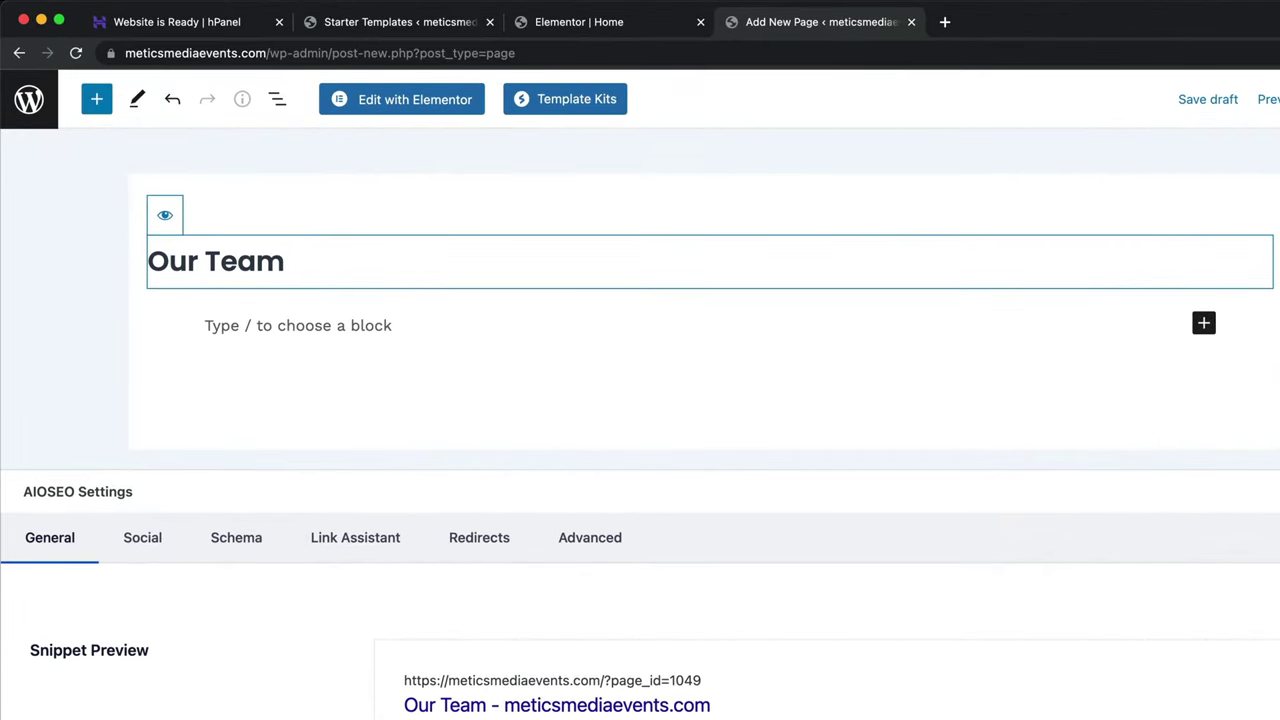
click(463, 112)
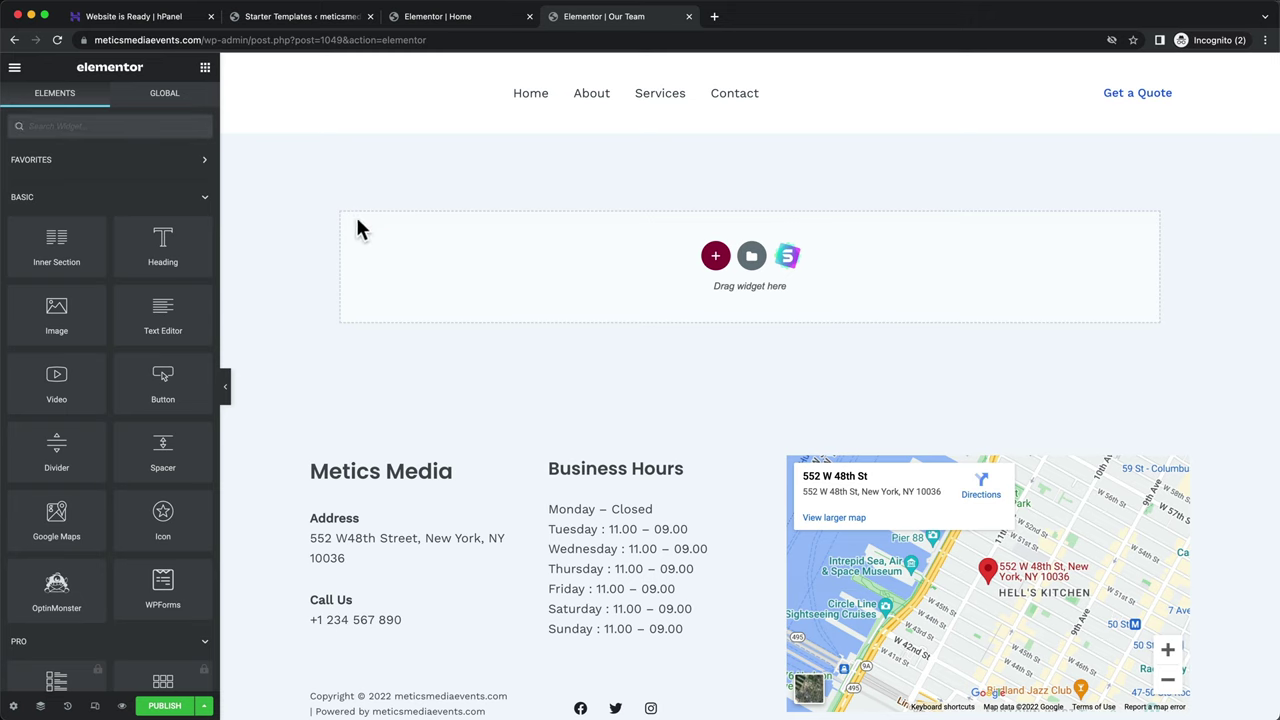
drag(189, 243, 625, 259)
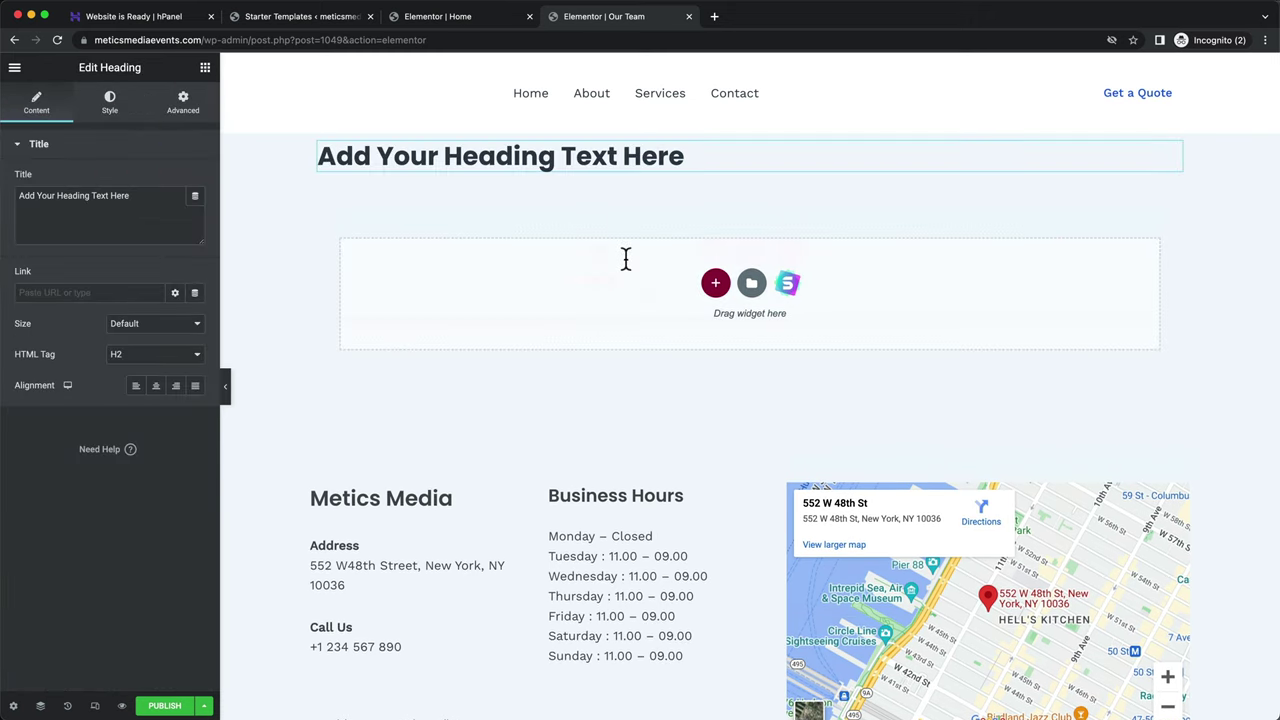
drag(318, 156, 625, 160)
text(Th)
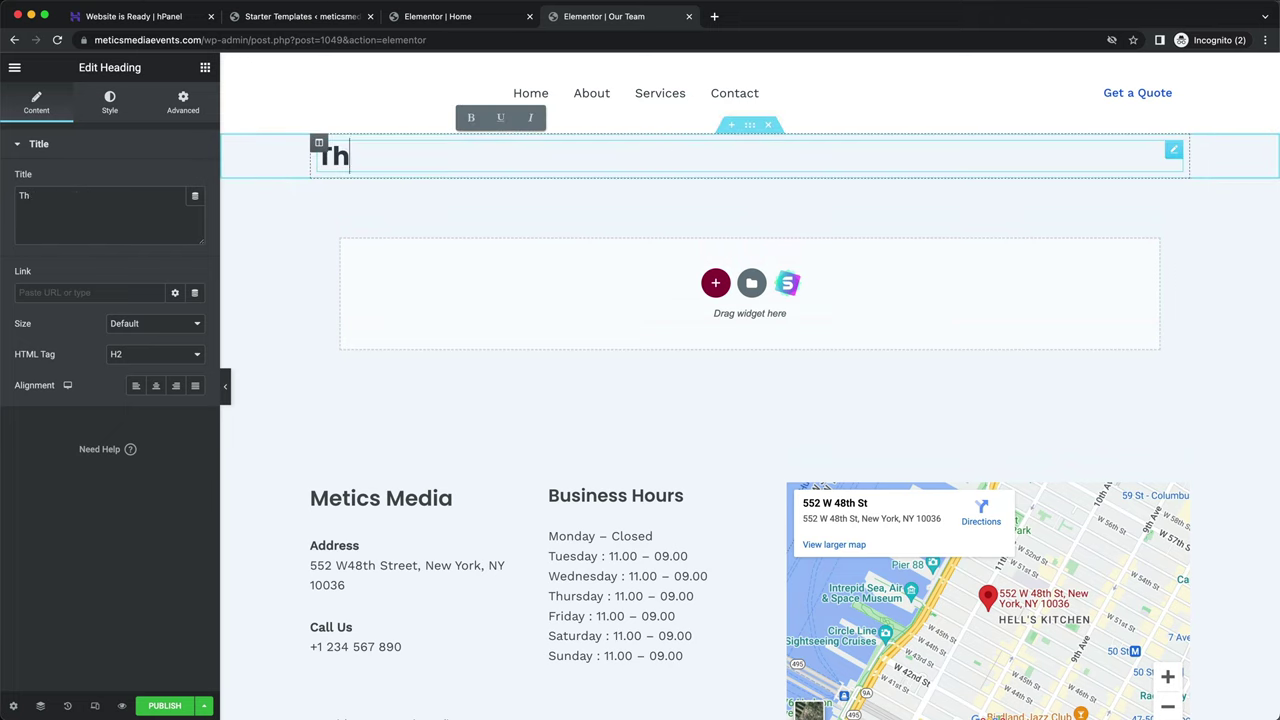
text(team)
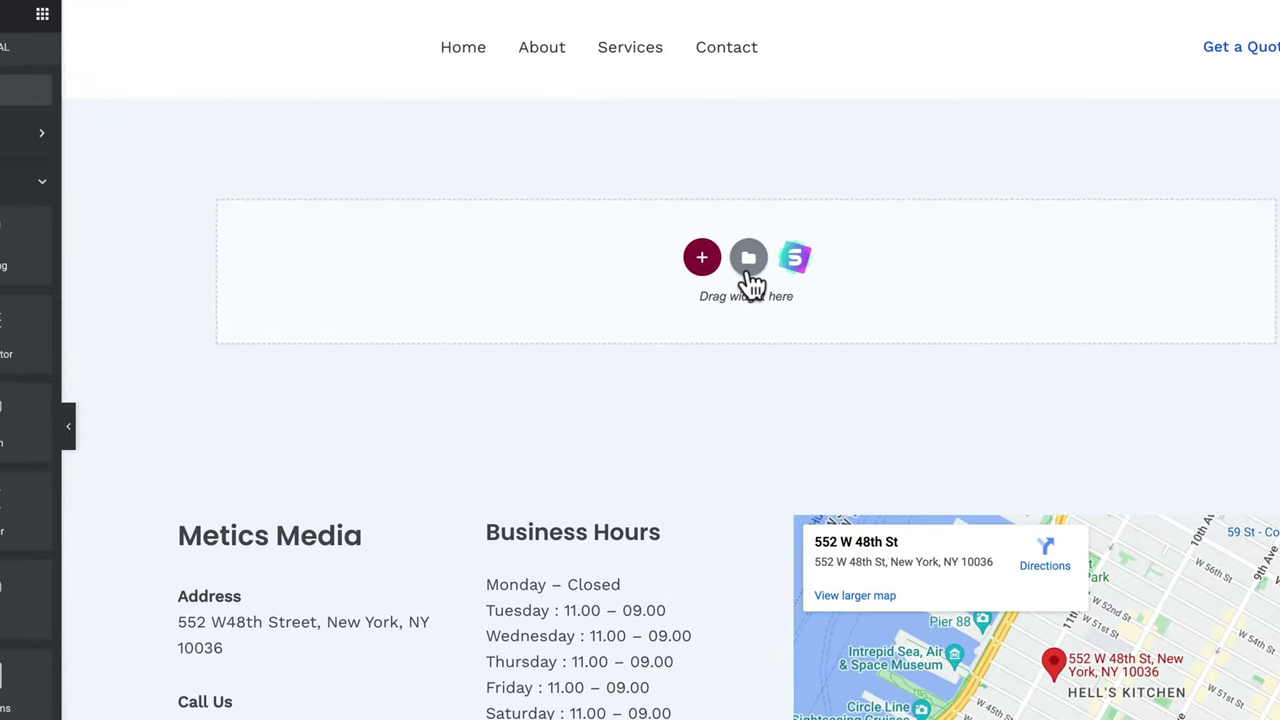
- Insert the Wireframe – About 1 page template and apply its page settings
click(749, 260)
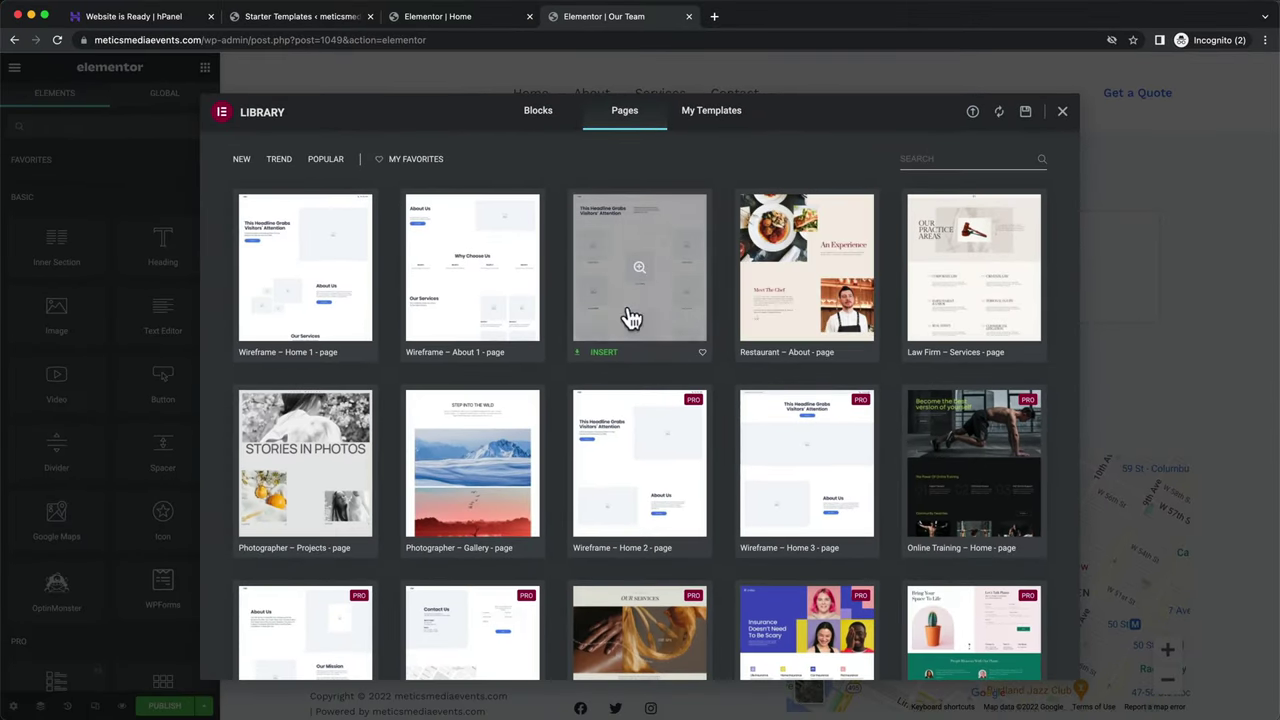
click(500, 292)
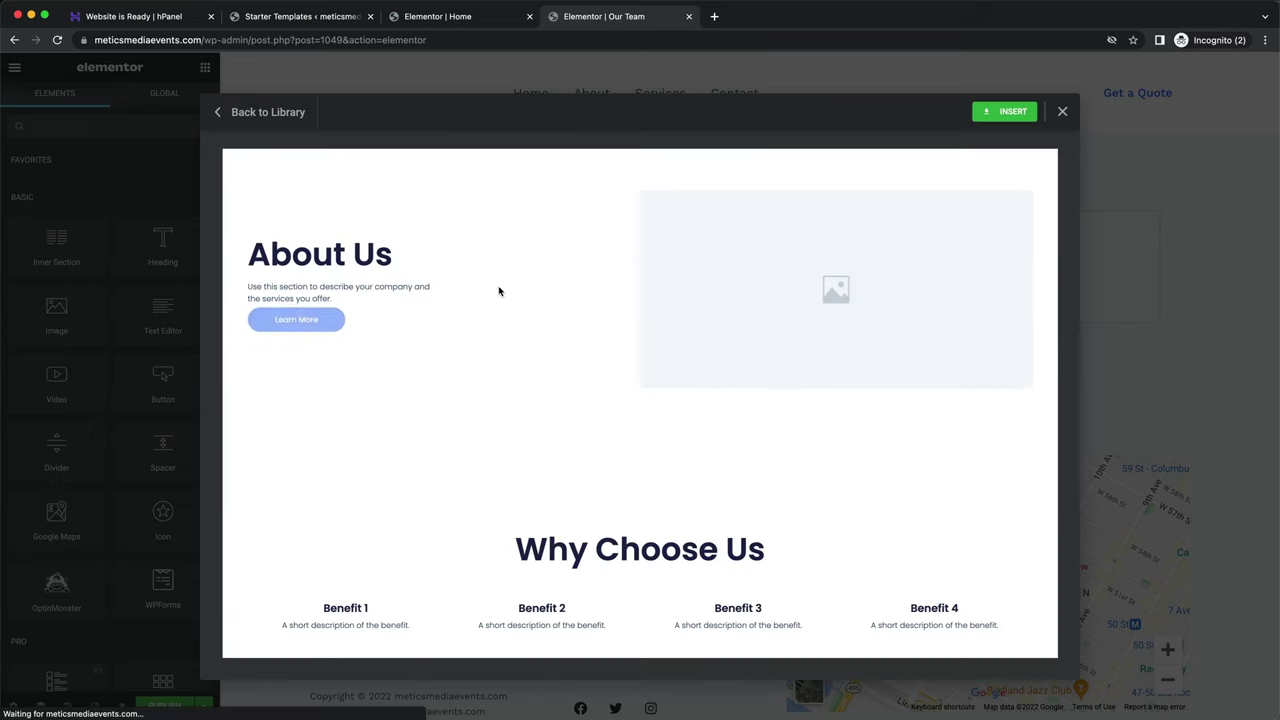
scroll(500, 291, down, 4)
scroll(499, 291, down, 10)
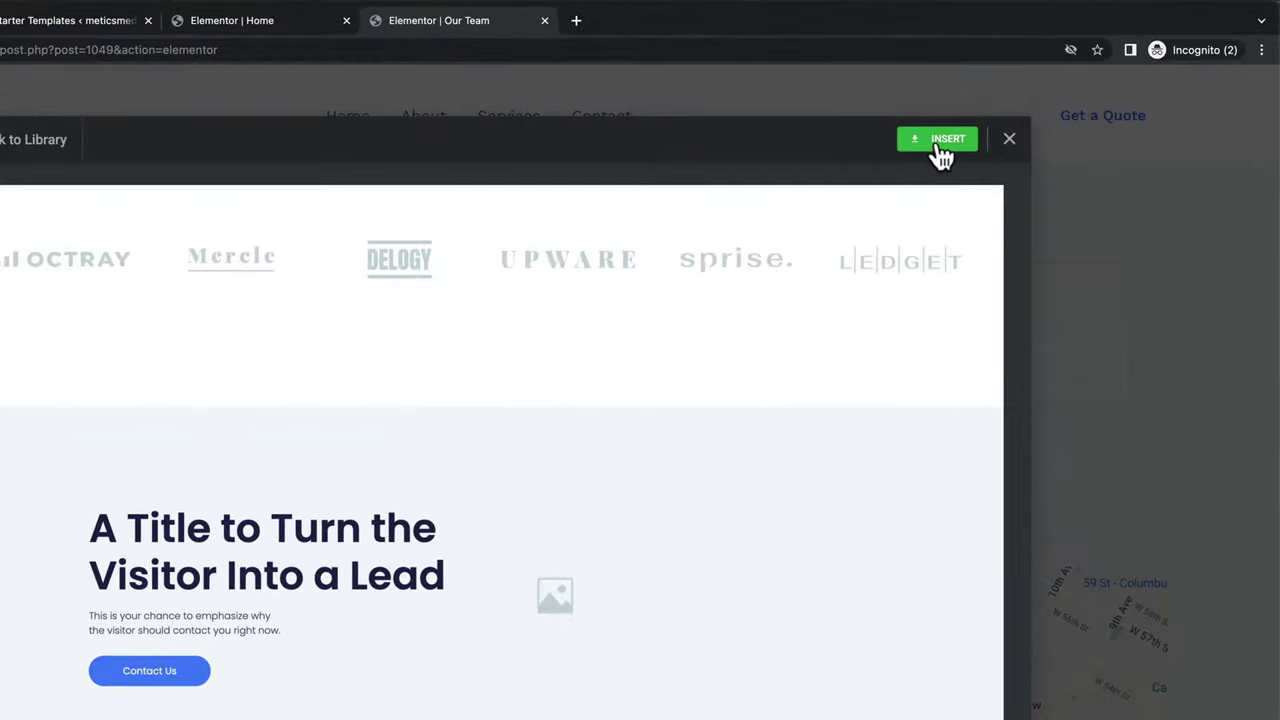
click(1006, 112)
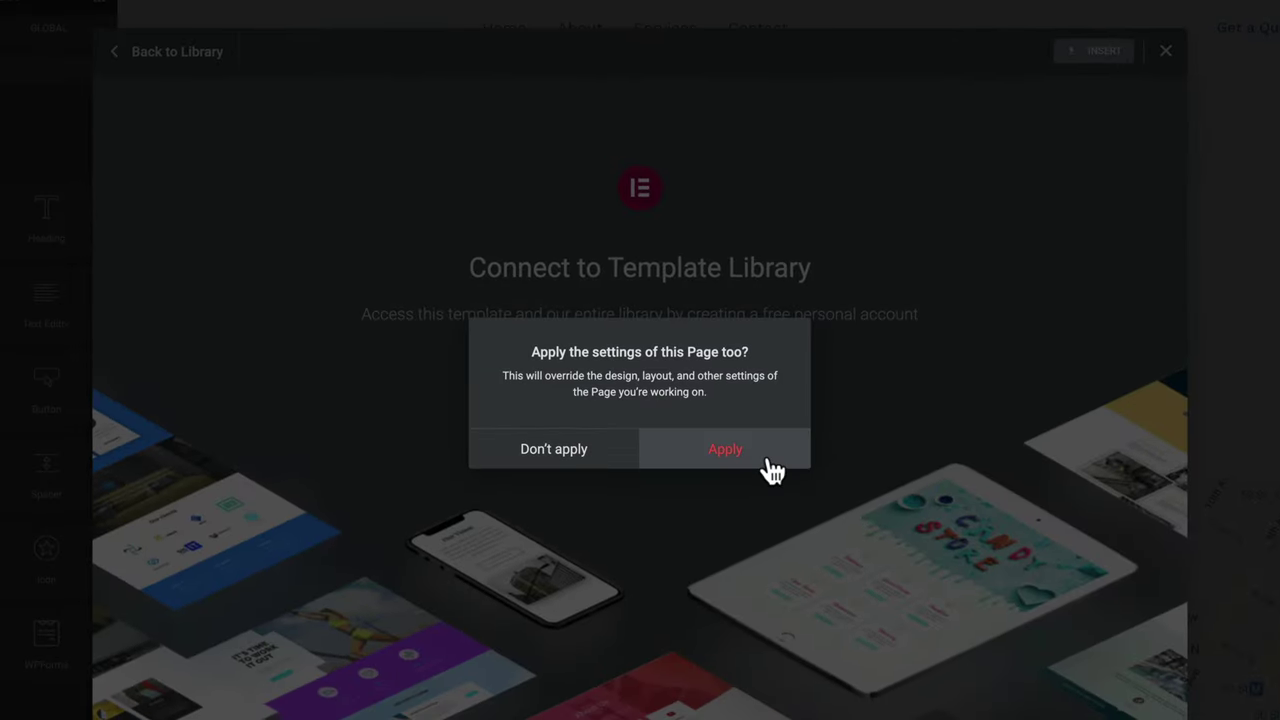
click(770, 465)
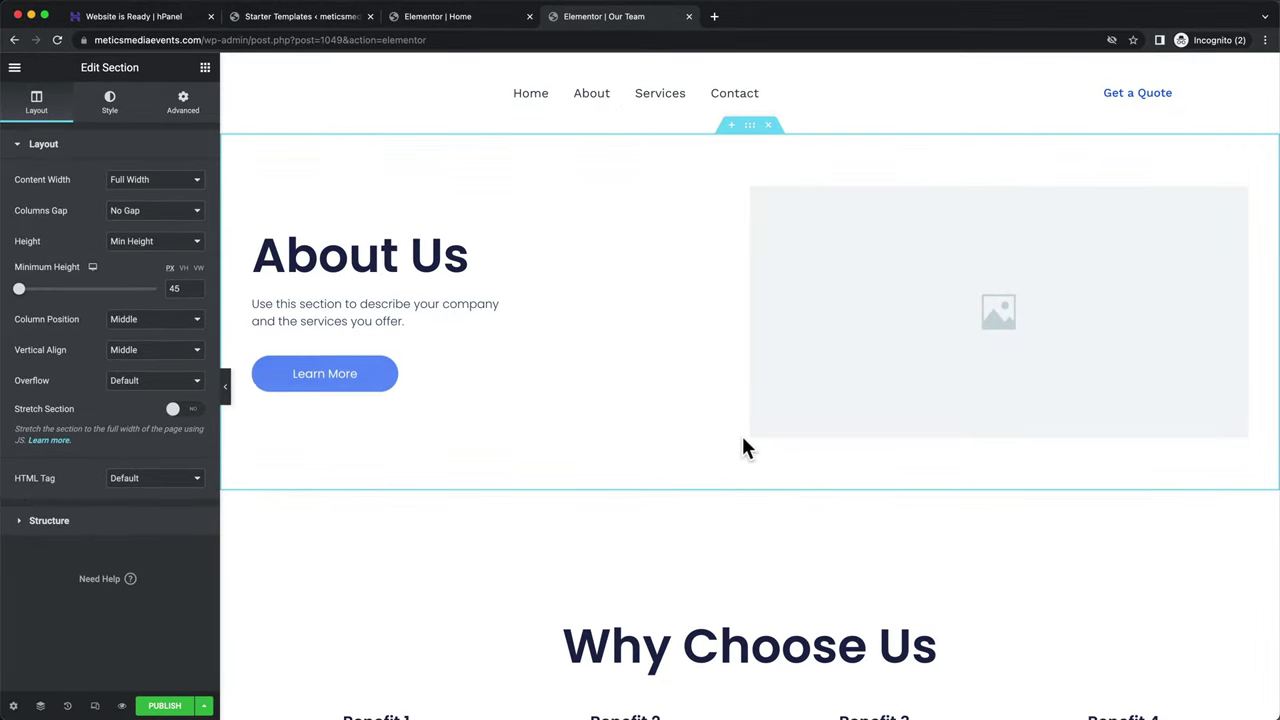
- Replace the About Us heading text with 'Our team' and publish the page
click(458, 260)
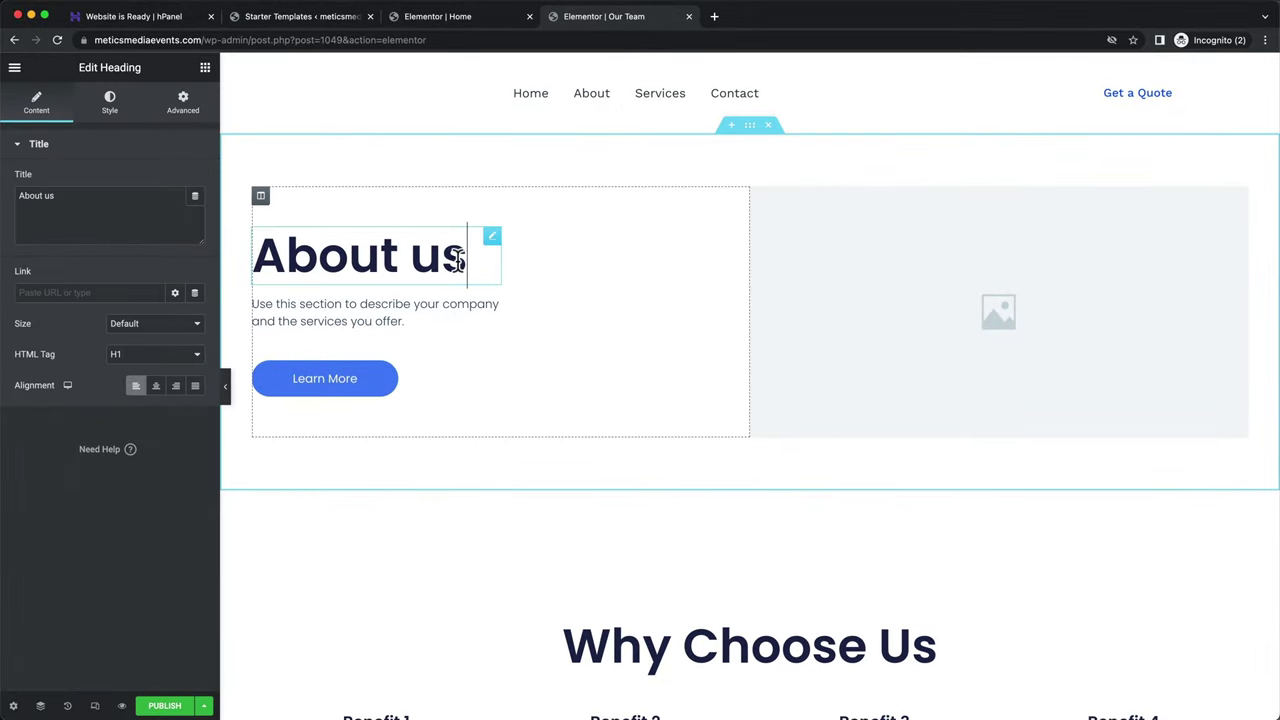
drag(464, 256, 252, 256)
text(Our team)
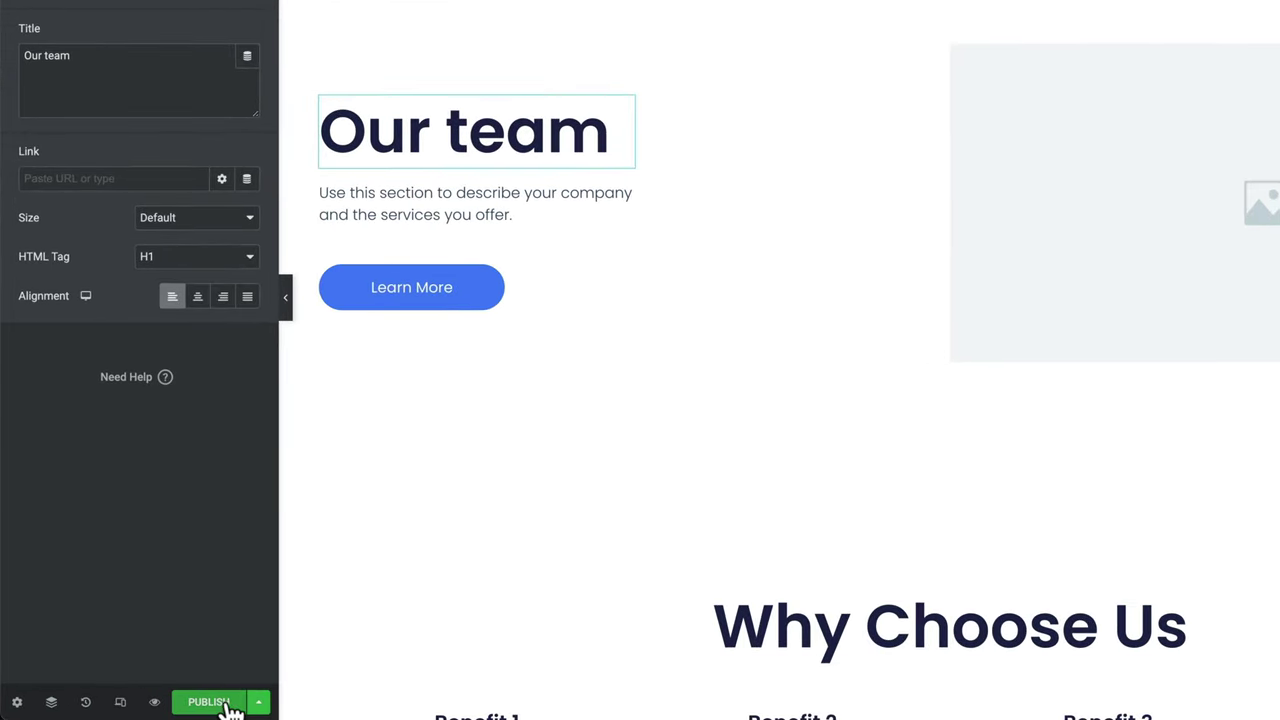
click(210, 702)
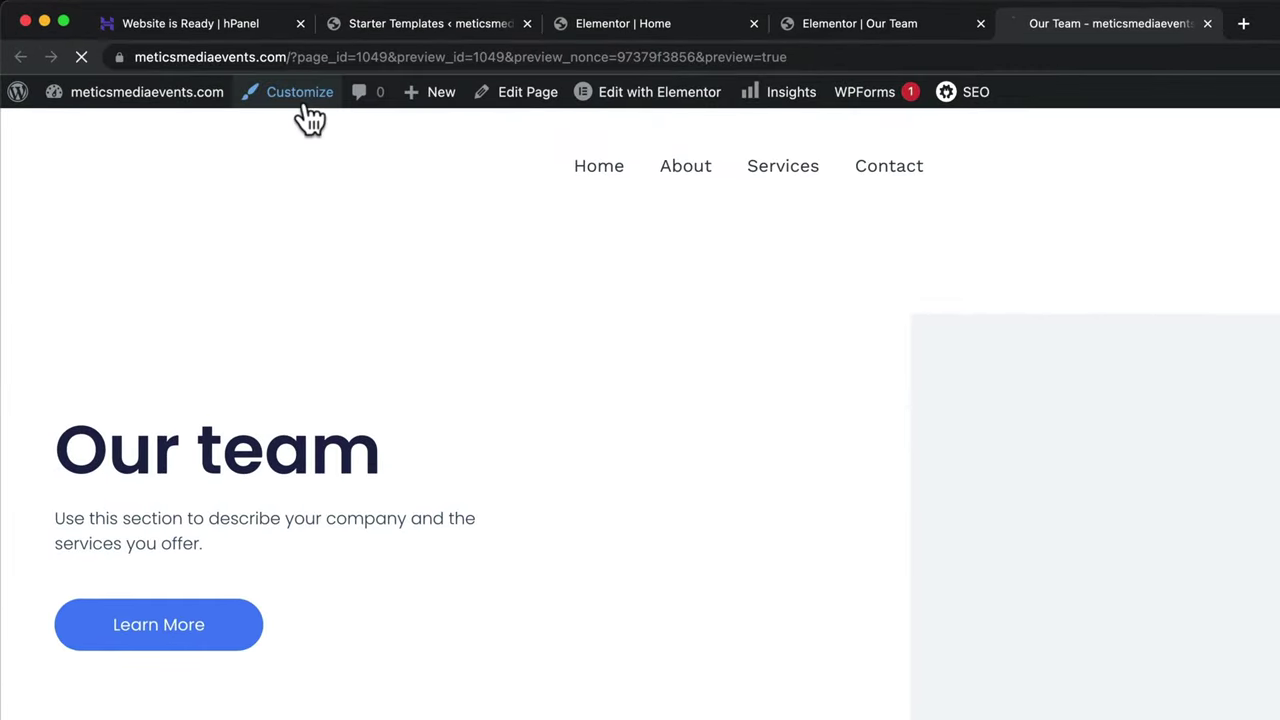
- Add the Our Team page to the Primary Menu in the Customizer and publish the change
click(303, 105)
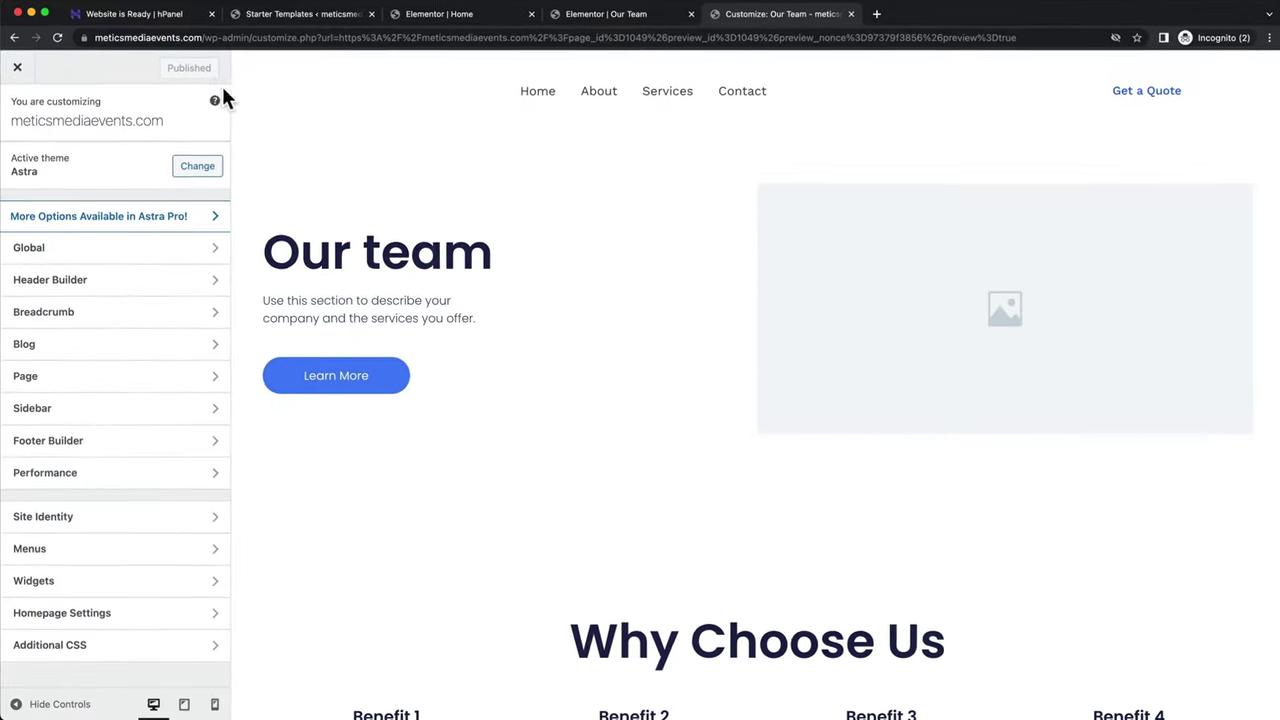
click(122, 556)
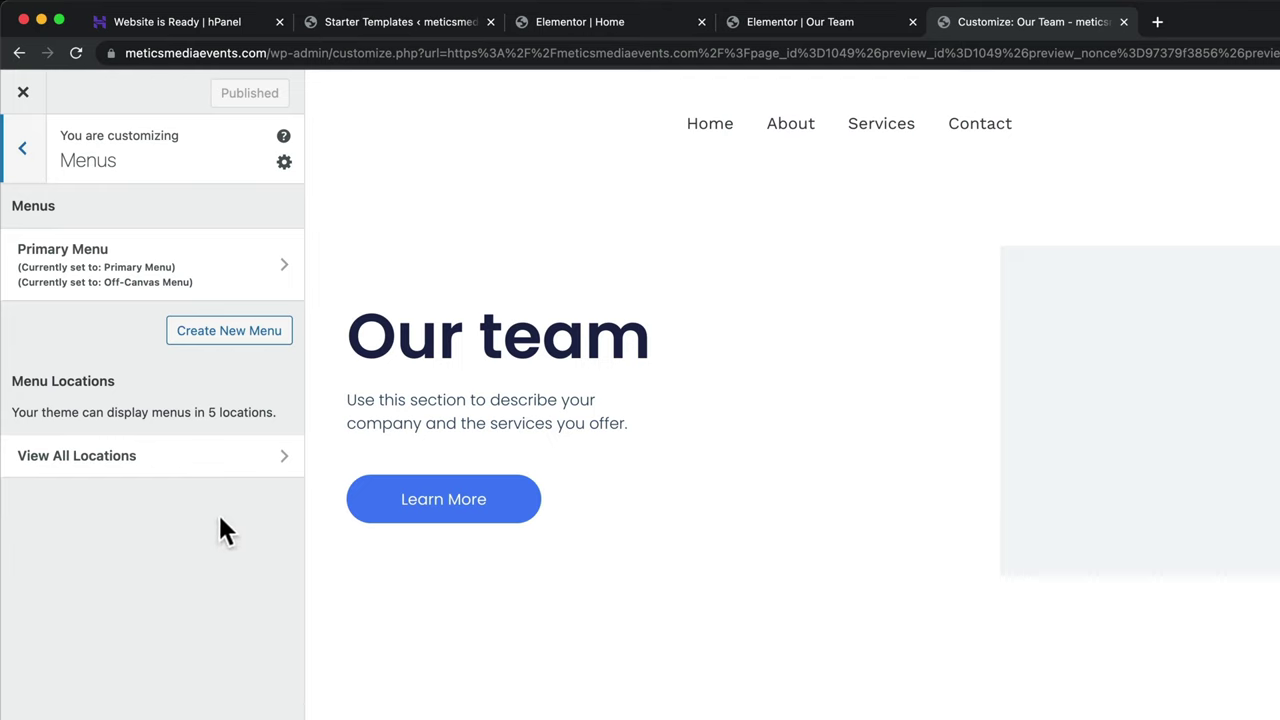
click(194, 300)
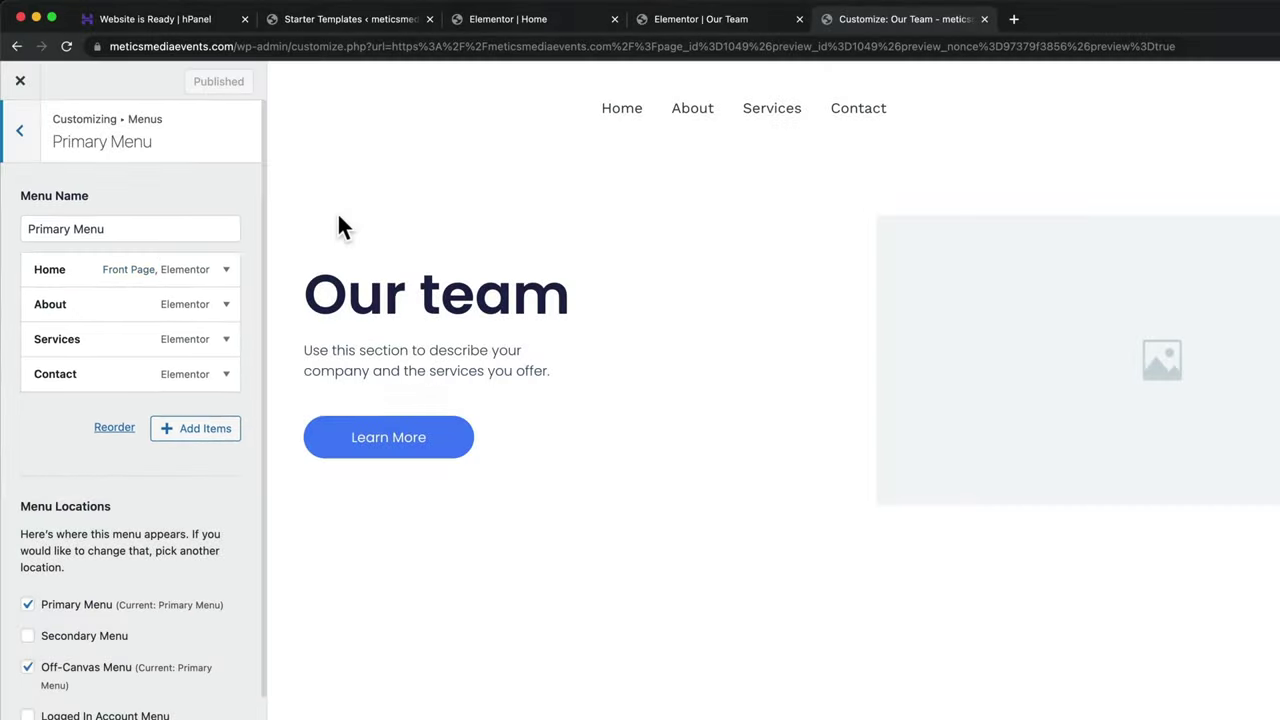
click(199, 436)
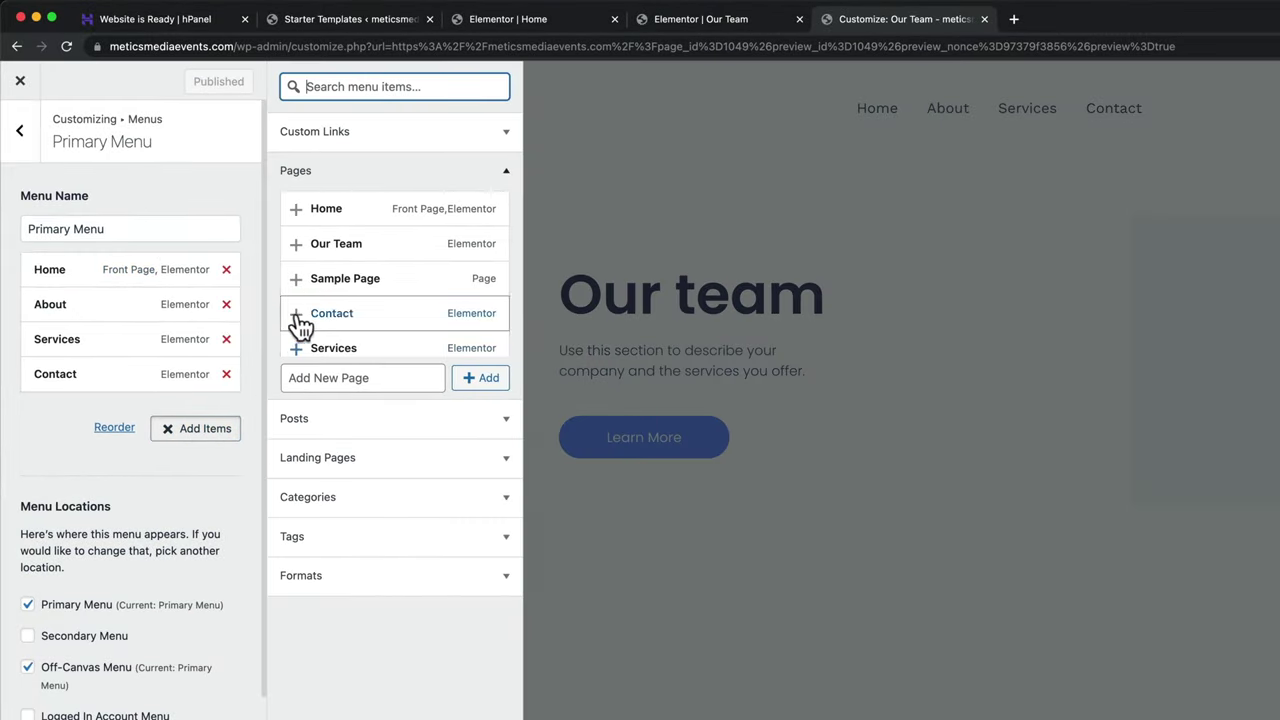
click(297, 245)
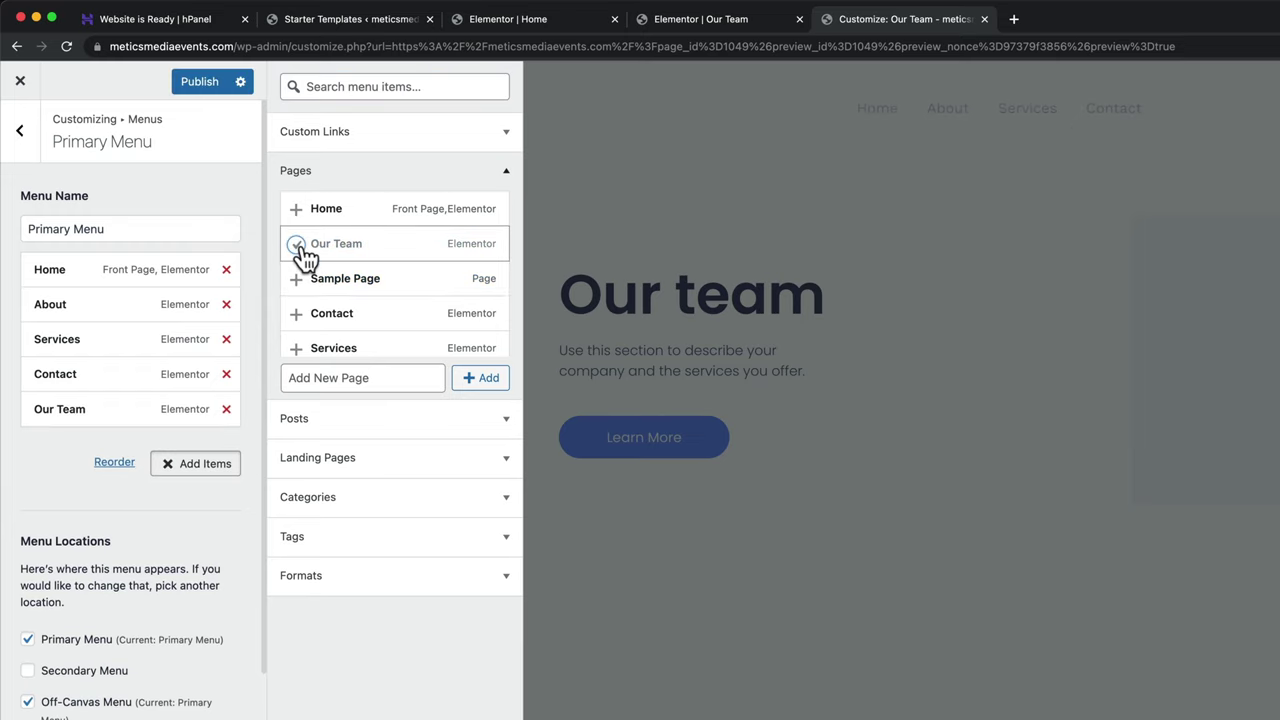
click(206, 94)
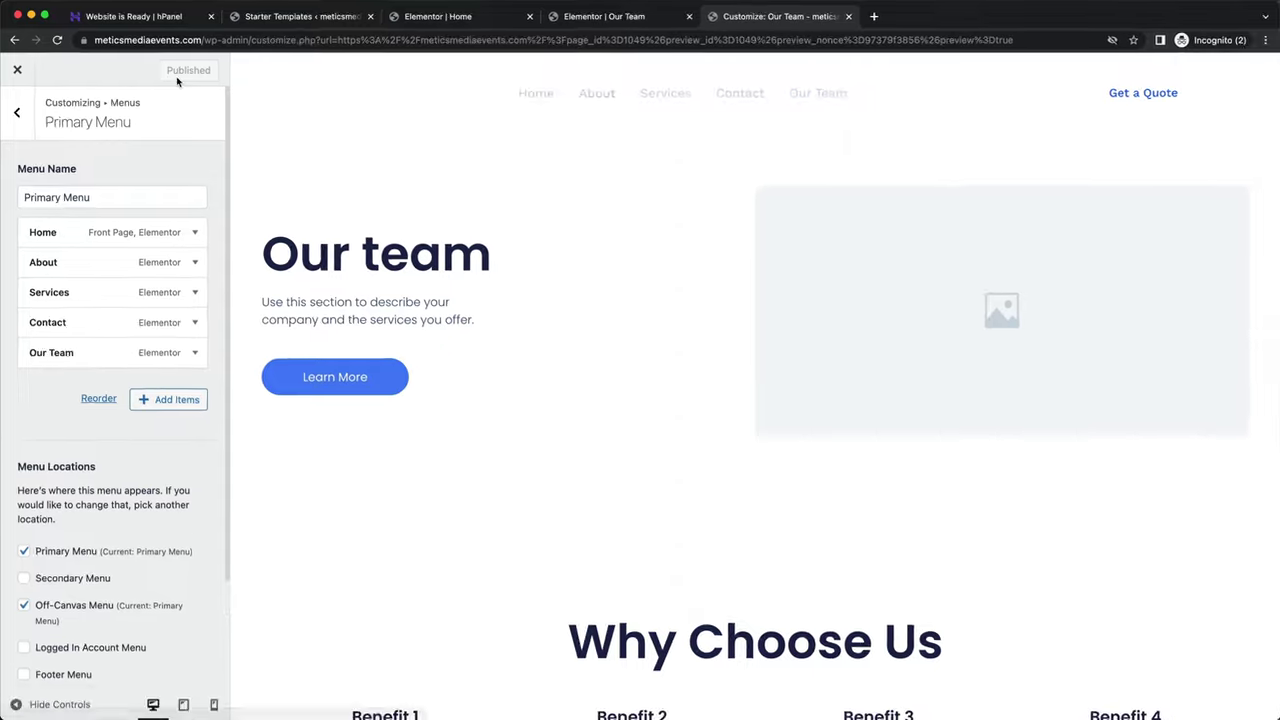